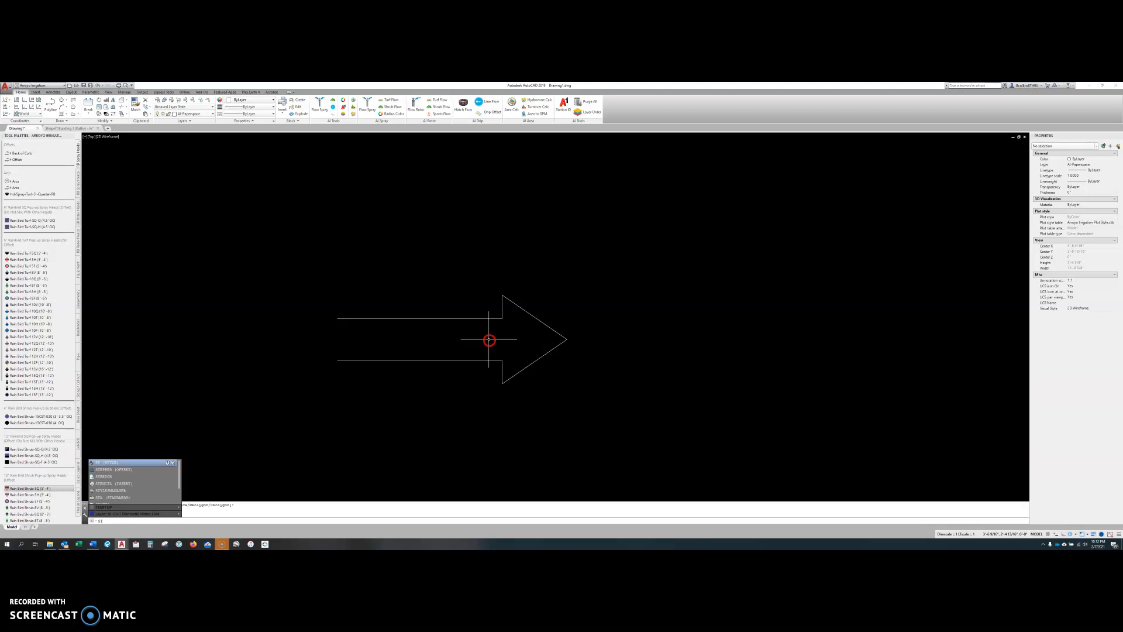
{"action": "left_click", "coordinate": [109, 481]}
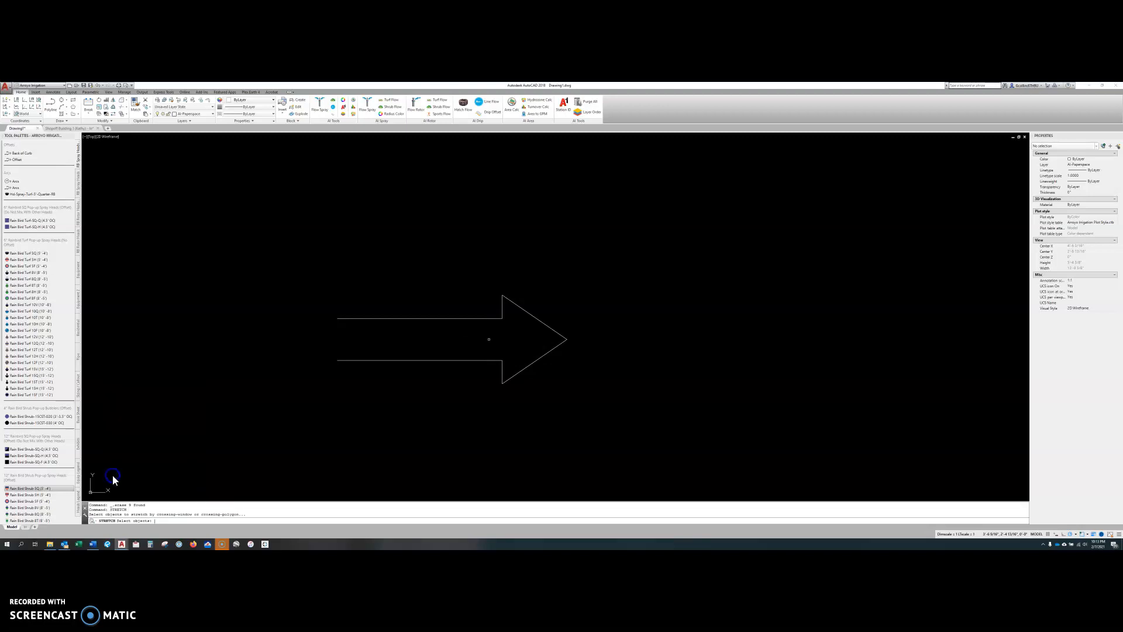
{"action": "middle_click_drag", "start_coordinate": [642, 389], "coordinate": [634, 416]}
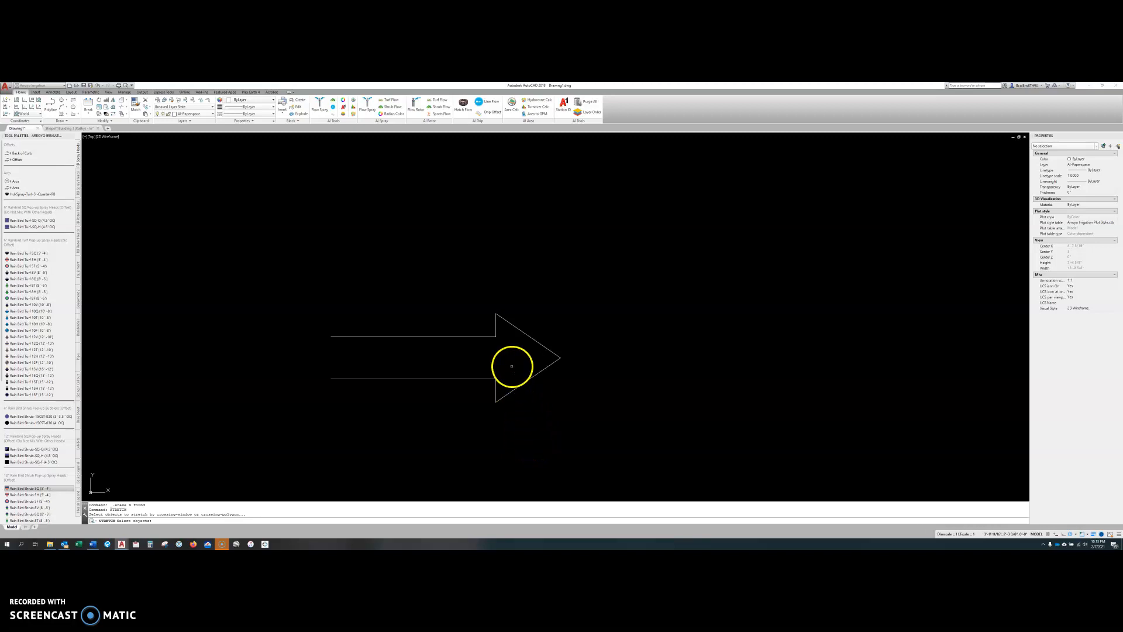
{"action": "left_click", "coordinate": [504, 396]}
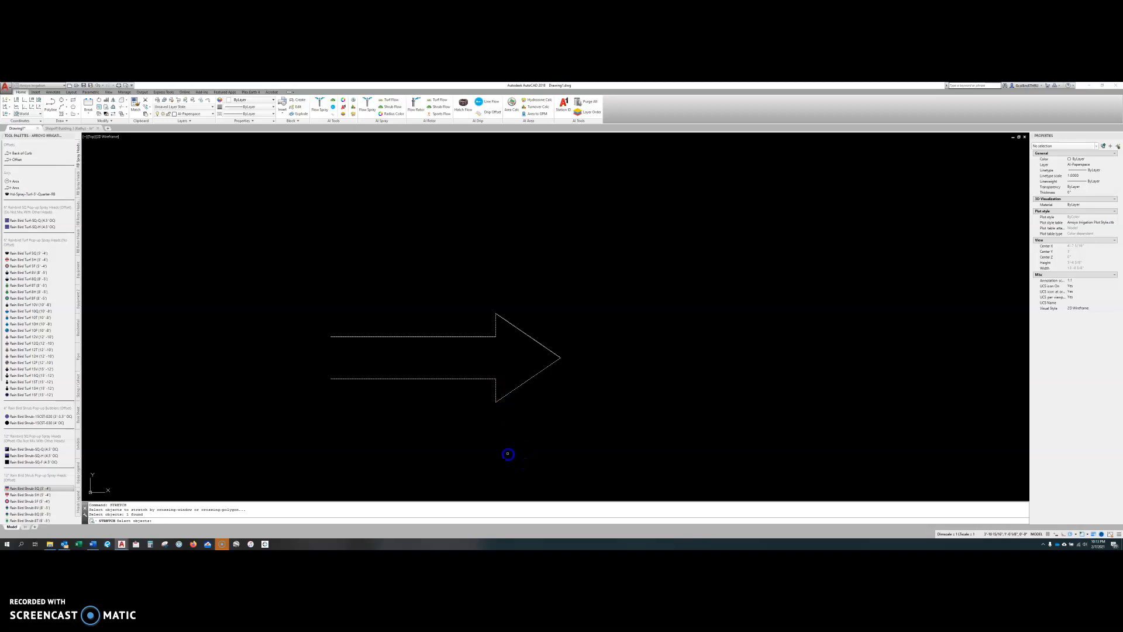
{"action": "key", "text": "Return"}
{"action": "left_click", "coordinate": [518, 433]}
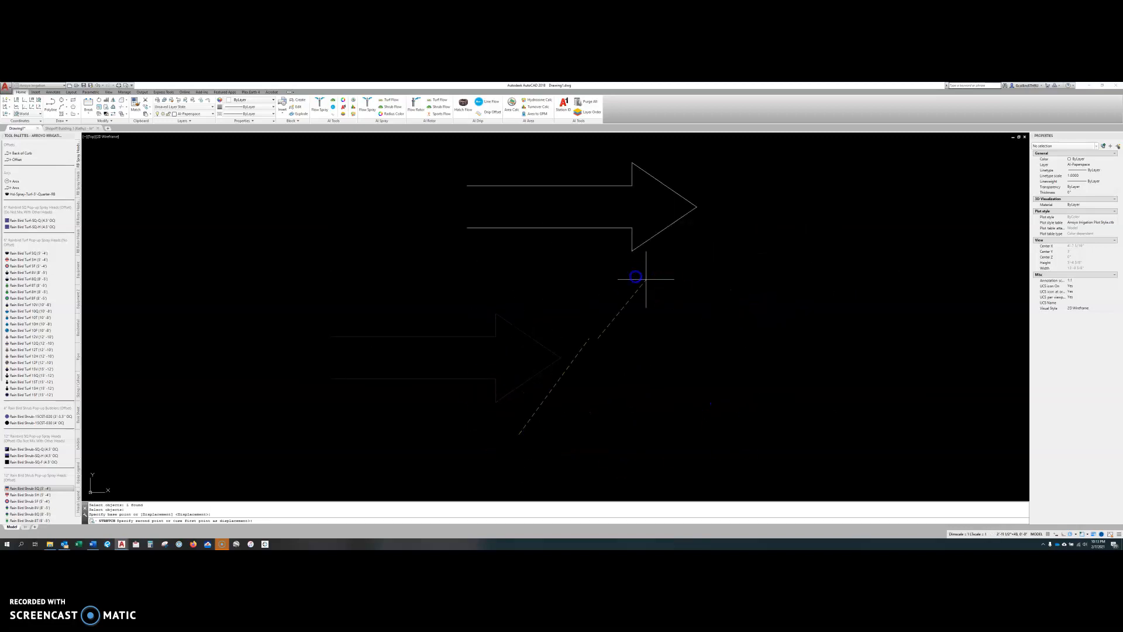
{"action": "key", "text": "Escape"}
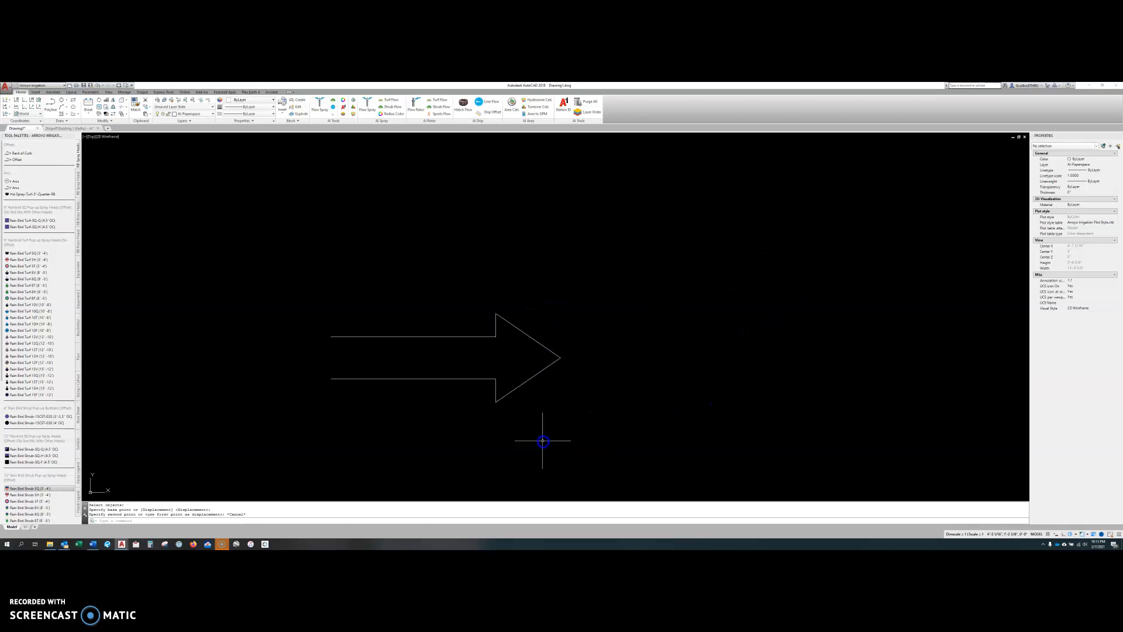
Stretch the arrowhead end 4' horizontally to the right, selecting it with a crossing window so the shaft lengthens
{"action": "key", "text": "Return"}
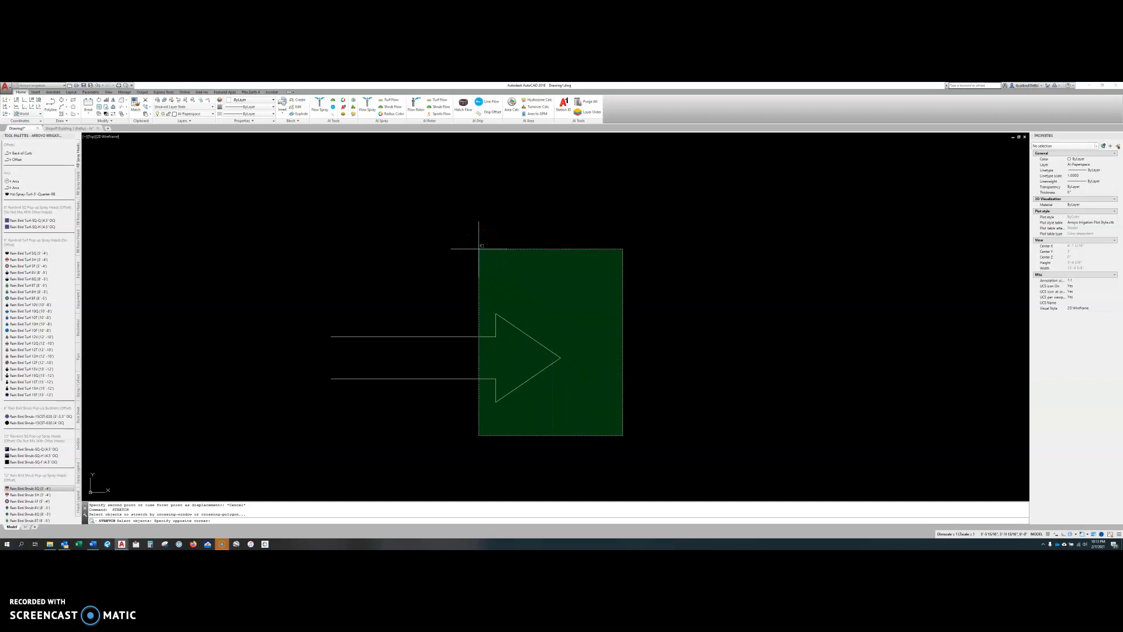
{"action": "left_click", "coordinate": [478, 249]}
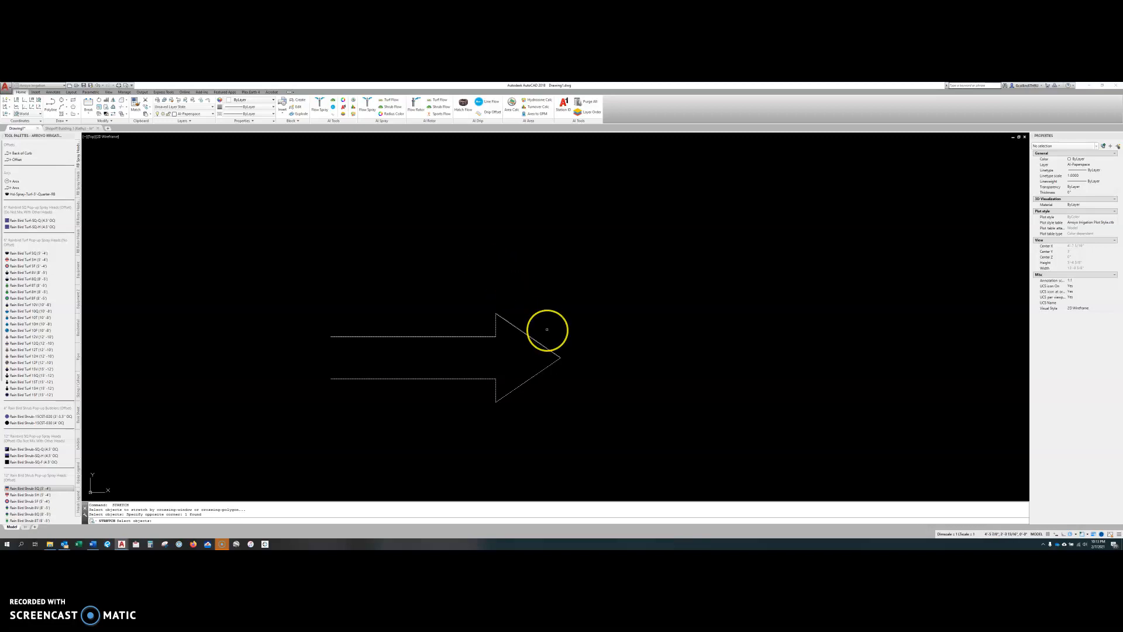
{"action": "key", "text": "Return"}
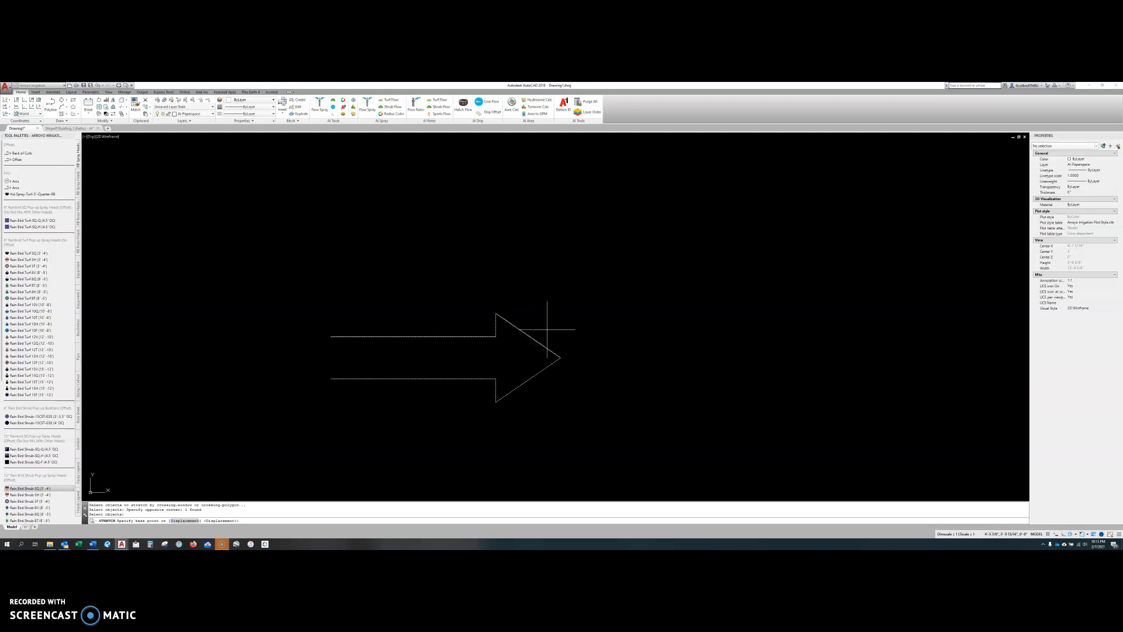
{"action": "left_click", "coordinate": [517, 299]}
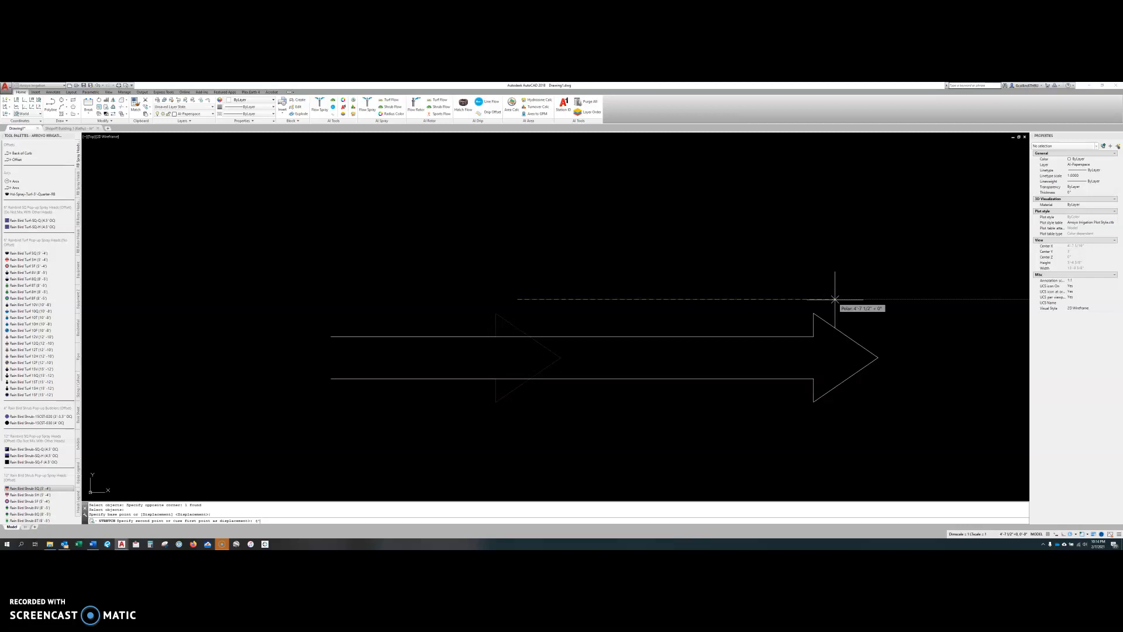
{"action": "key", "text": "Return"}
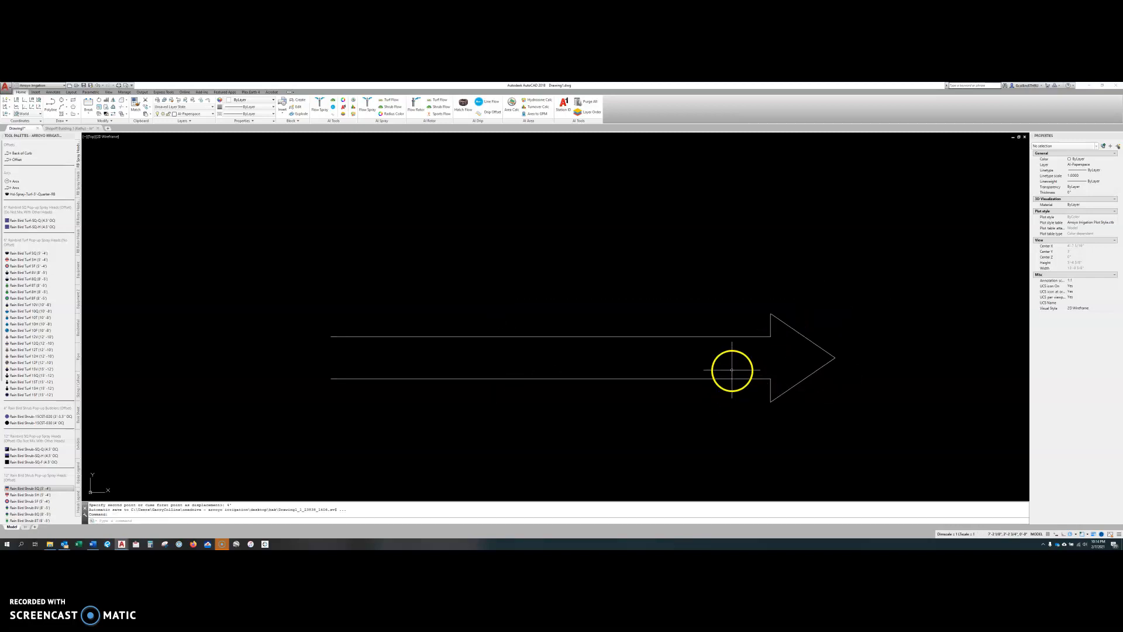
Try stretching the upper half of the arrow straight upward, selecting it with a crossing window over the upper shaft line and tip
{"action": "key", "text": "Return"}
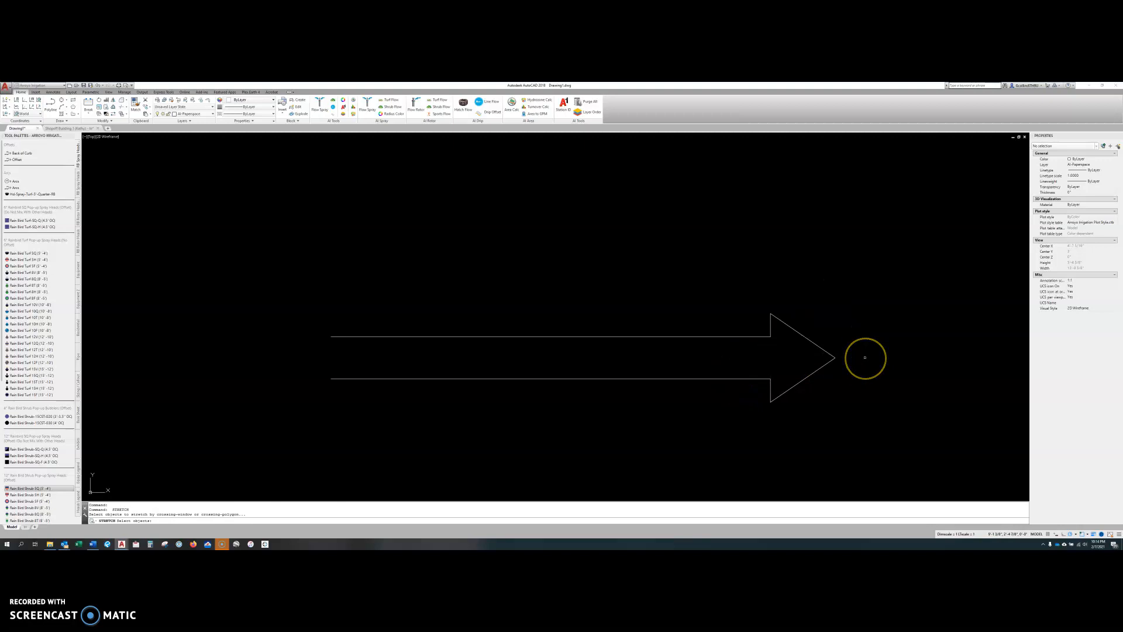
{"action": "left_click", "coordinate": [883, 362]}
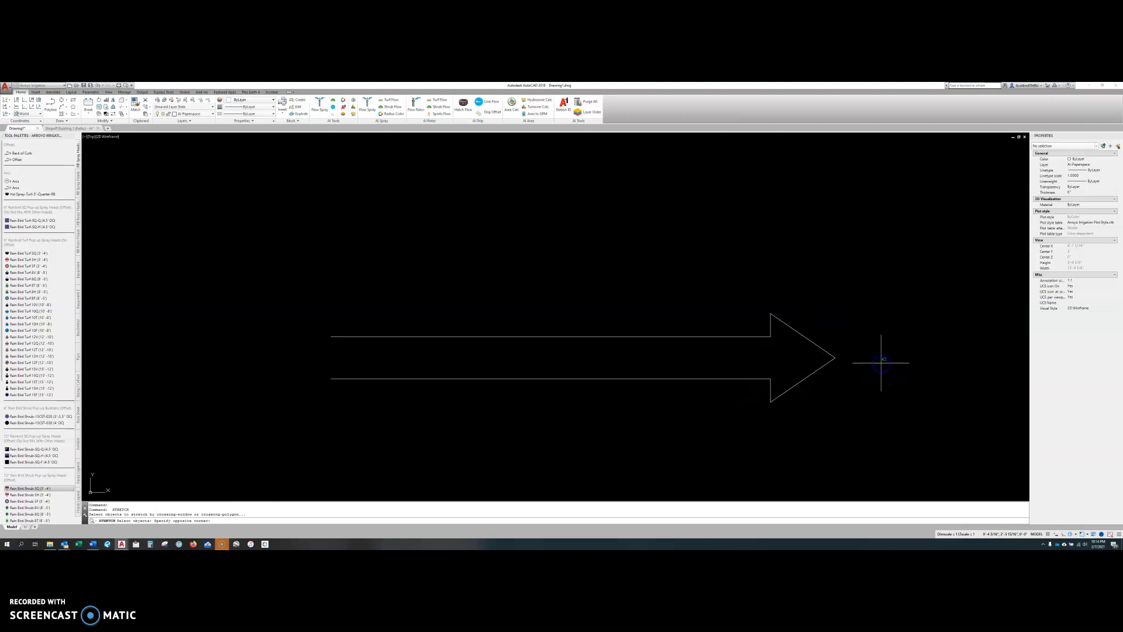
{"action": "left_click", "coordinate": [765, 320]}
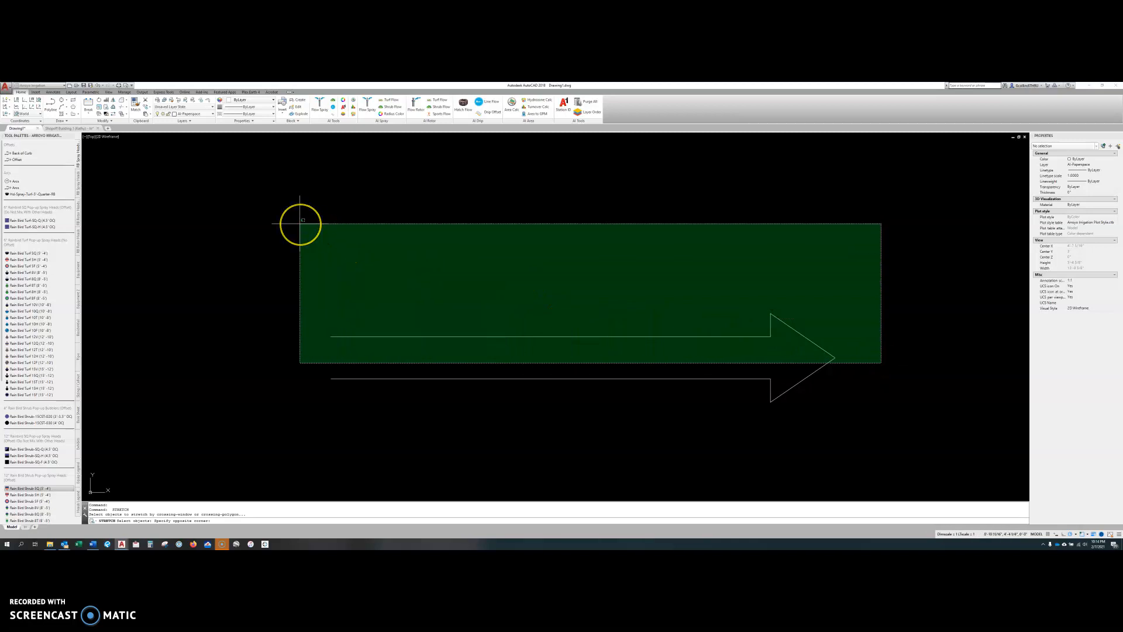
{"action": "left_click", "coordinate": [300, 223]}
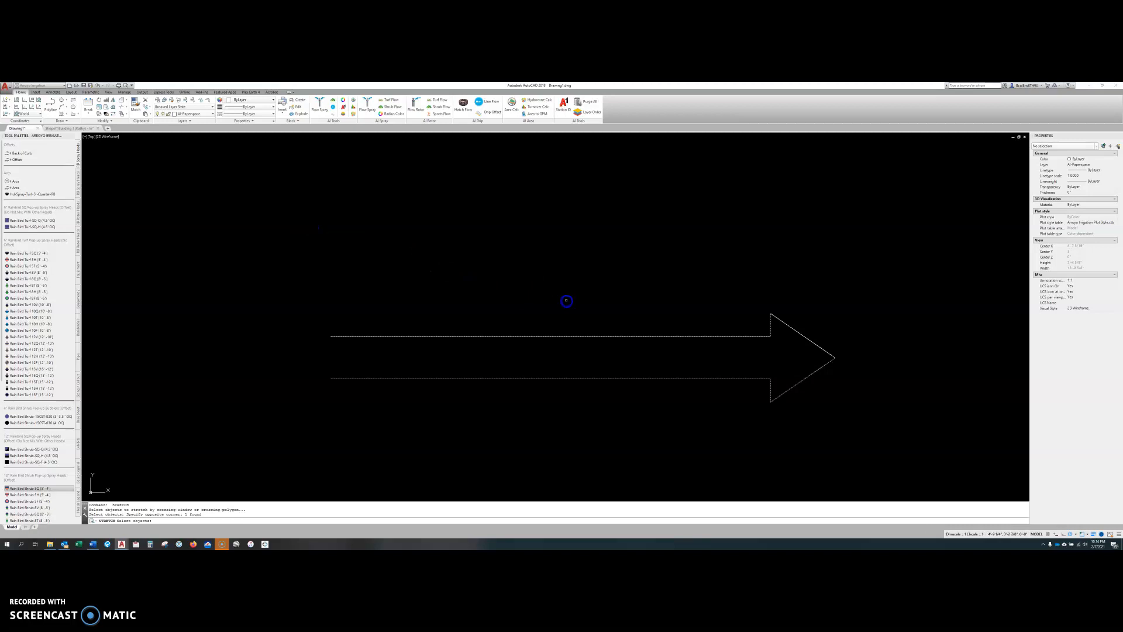
{"action": "key", "text": "Return"}
{"action": "left_click", "coordinate": [567, 298]}
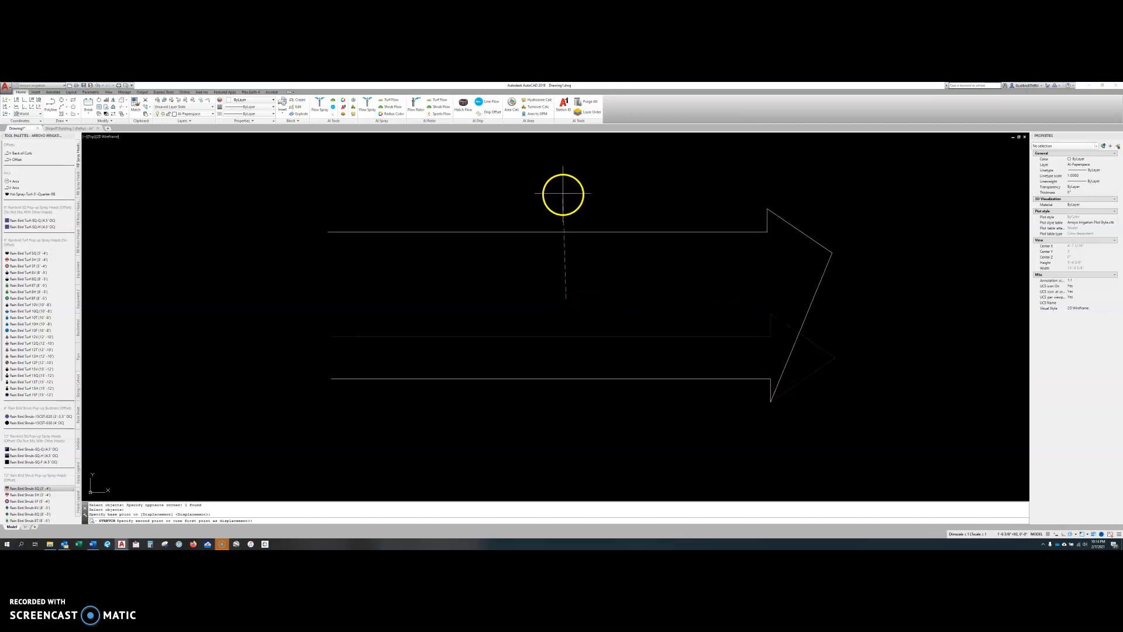
{"action": "left_click", "coordinate": [566, 182]}
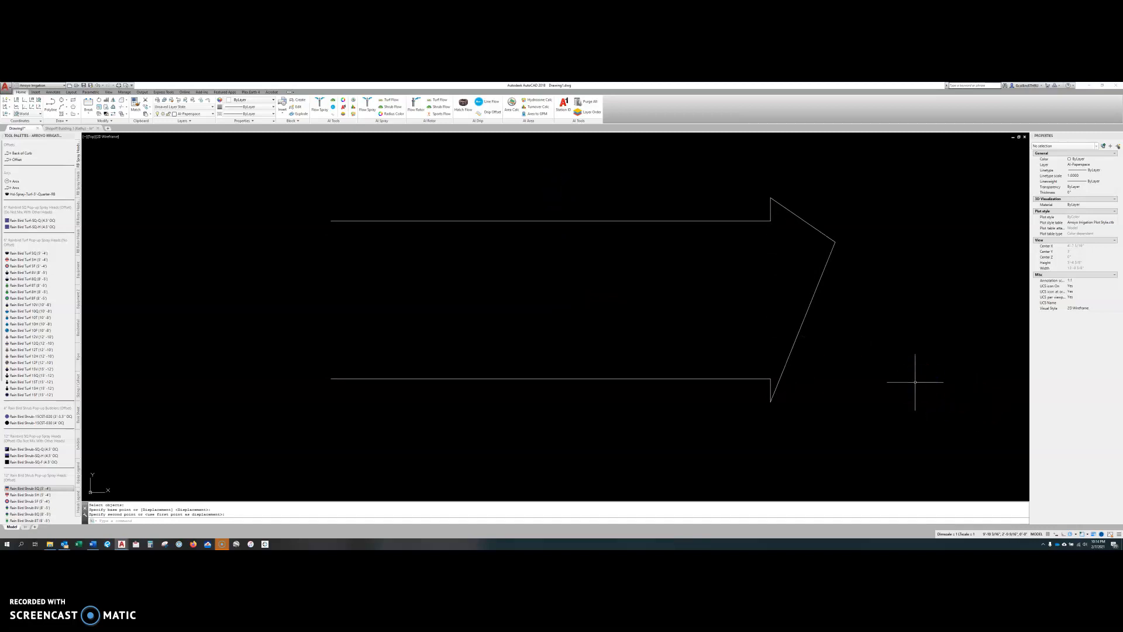
Undo the last upward stretch of the arrow
{"action": "left_click", "coordinate": [908, 347]}
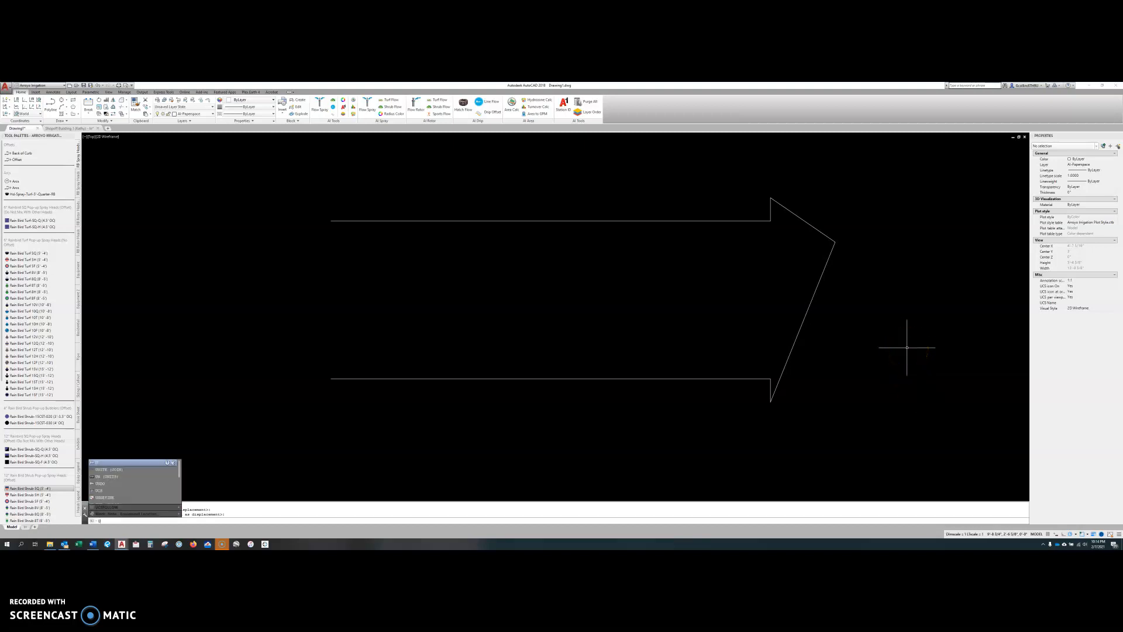
{"action": "type", "text": "u"}
{"action": "key", "text": "Return"}
{"action": "left_click", "coordinate": [815, 334]}
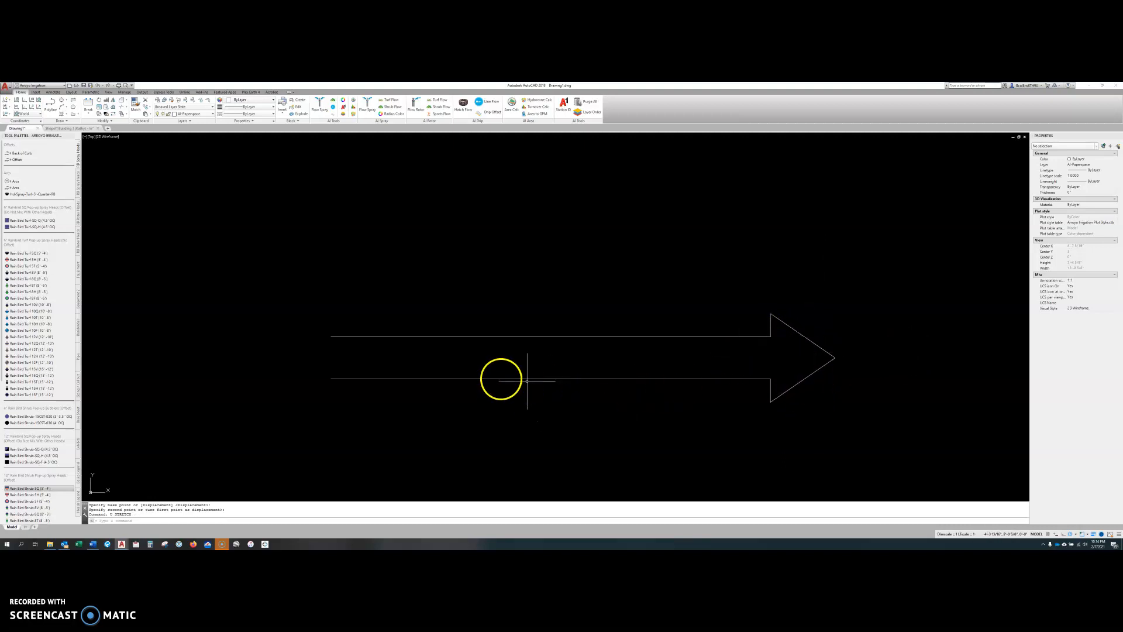
Draw a vertical polyline crossing both shaft lines of the arrow, left of the shaft's middle
{"action": "type", "text": "pl"}
{"action": "key", "text": "Return"}
{"action": "left_click", "coordinate": [504, 270]}
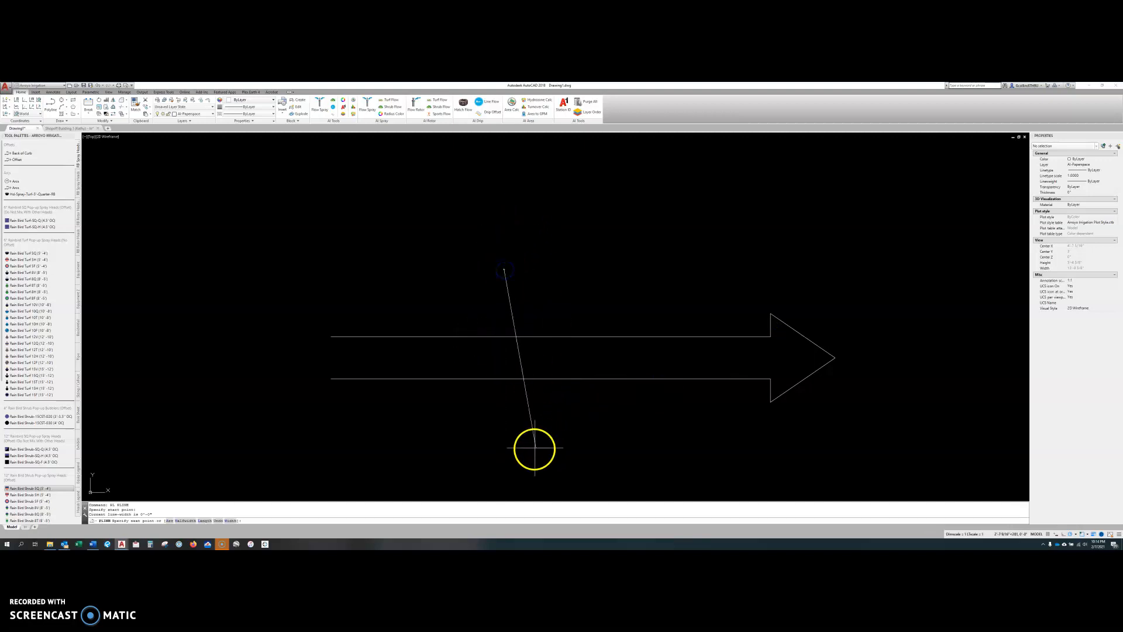
{"action": "left_click", "coordinate": [505, 463]}
{"action": "key", "text": "Escape"}
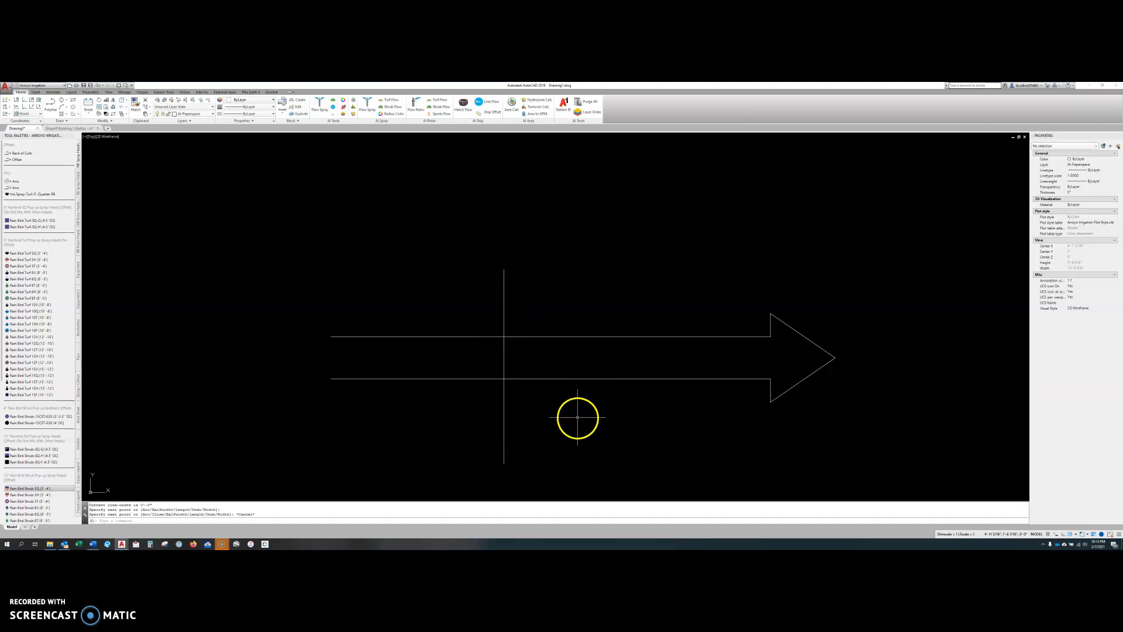
Trim away both shaft lines to the left of the vertical line, using that line as the cutting edge
{"action": "type", "text": "tr"}
{"action": "key", "text": "Return"}
{"action": "left_click", "coordinate": [504, 423]}
{"action": "key", "text": "Return"}
{"action": "left_click_drag", "start_coordinate": [496, 411], "coordinate": [411, 261]}
{"action": "key", "text": "Return"}
Delete the vertical cutting line and leave nothing selected
{"action": "left_click", "coordinate": [529, 308]}
{"action": "left_click", "coordinate": [476, 299]}
{"action": "key", "text": "Delete"}
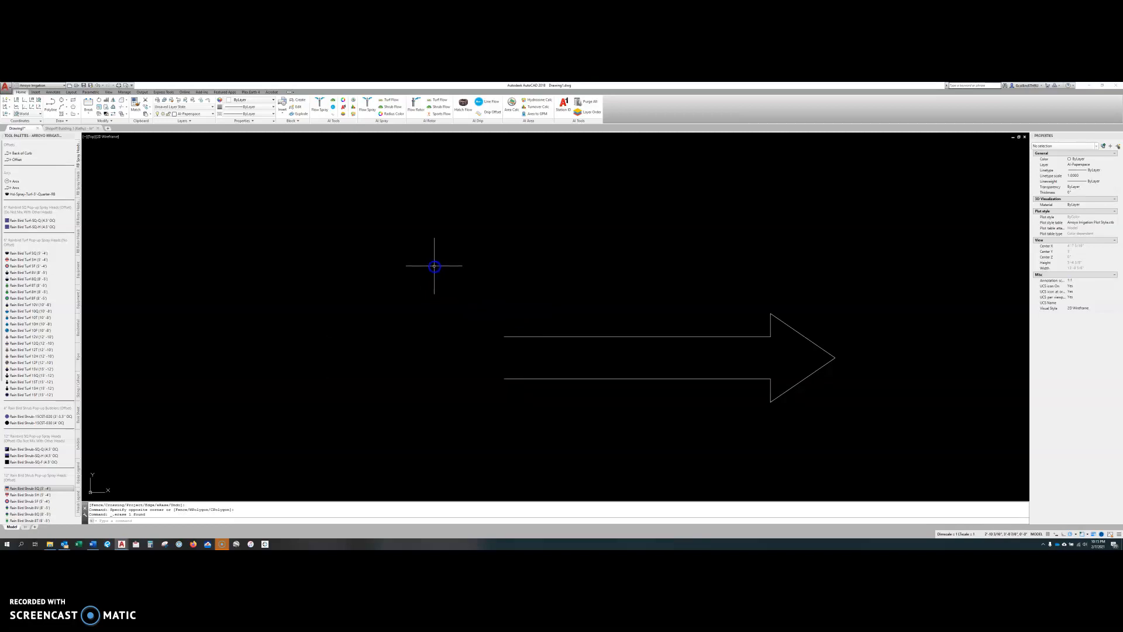
{"action": "key", "text": "Escape"}
{"action": "key", "text": "Escape"}
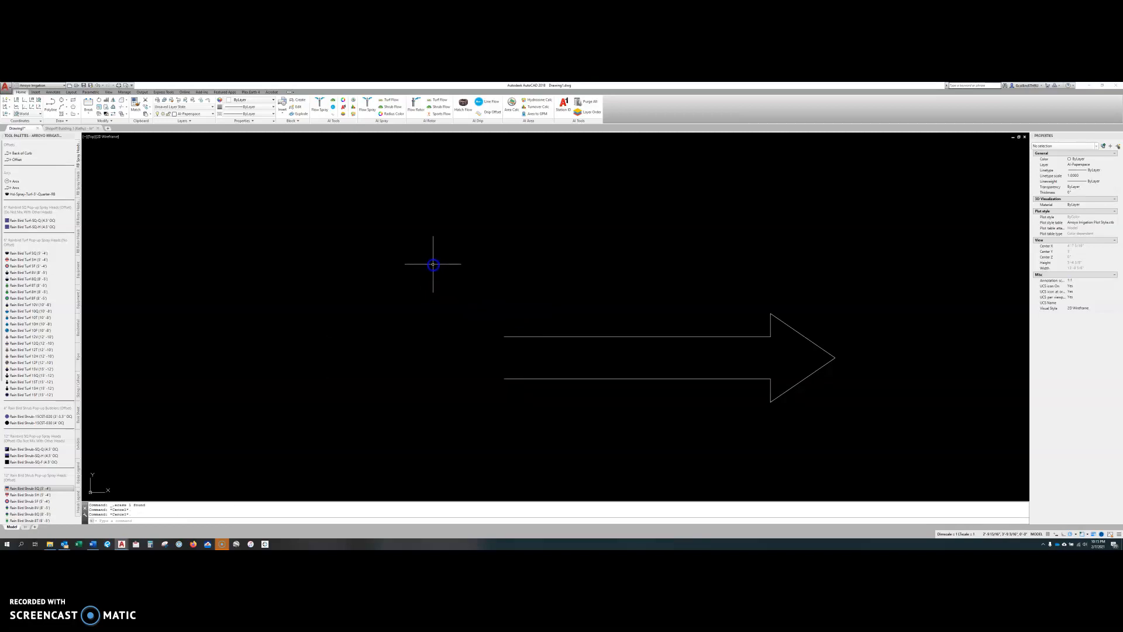
{"action": "middle_click_drag", "start_coordinate": [551, 306], "coordinate": [333, 303]}
{"action": "middle_click_drag", "start_coordinate": [474, 350], "coordinate": [447, 356]}
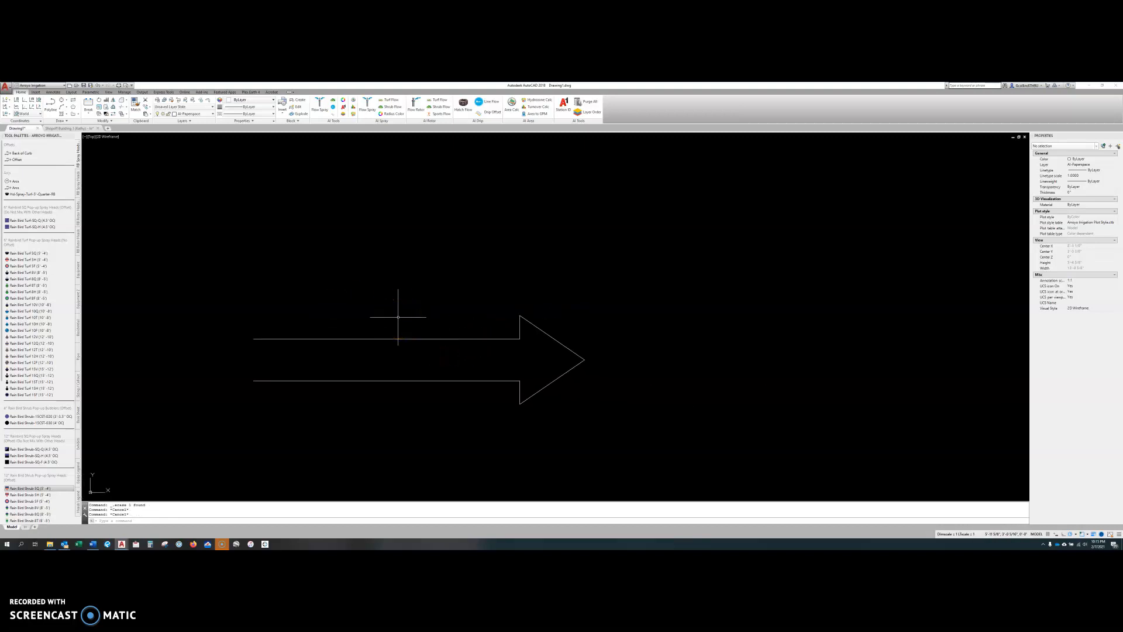
{"action": "middle_click_drag", "start_coordinate": [398, 318], "coordinate": [419, 296]}
{"action": "scroll", "coordinate": [359, 291], "scroll_direction": "up", "scroll_amount": 2}
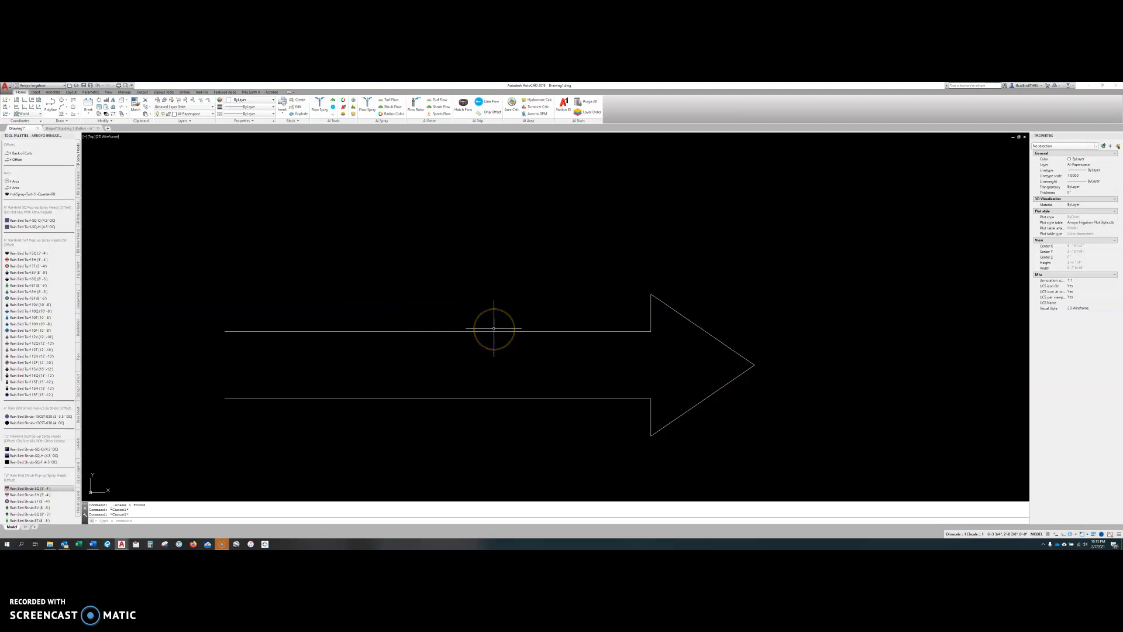
{"action": "middle_click_drag", "start_coordinate": [518, 312], "coordinate": [497, 311]}
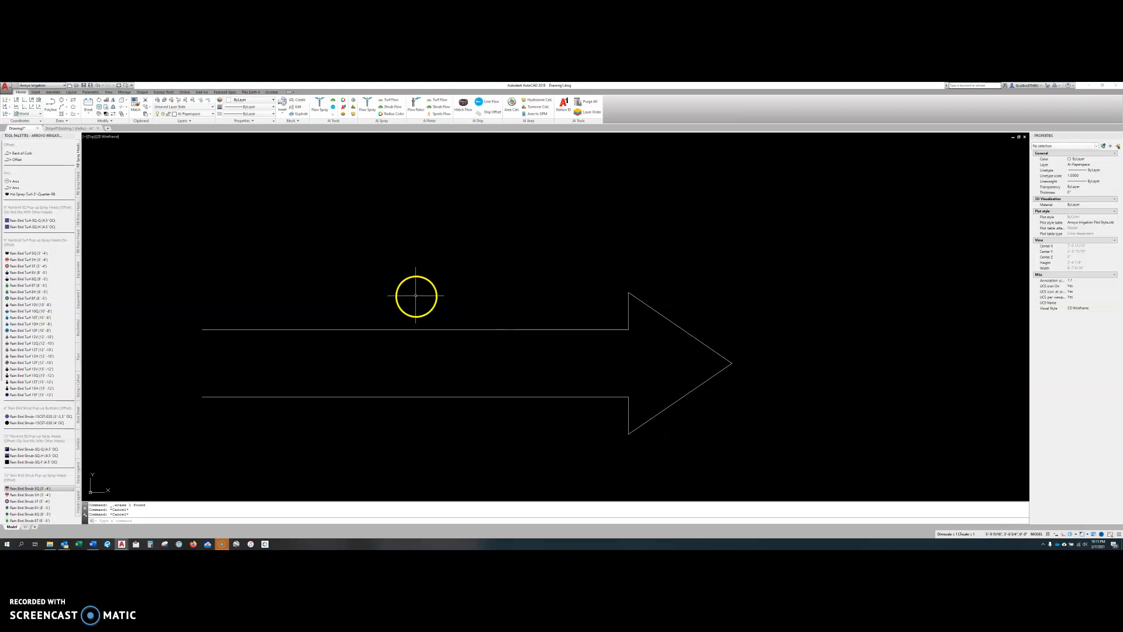
{"action": "mouse_move", "coordinate": [438, 309]}
{"action": "middle_mouse_down"}
{"action": "mouse_move", "coordinate": [421, 301]}
{"action": "mouse_move", "coordinate": [425, 289]}
{"action": "middle_mouse_up"}
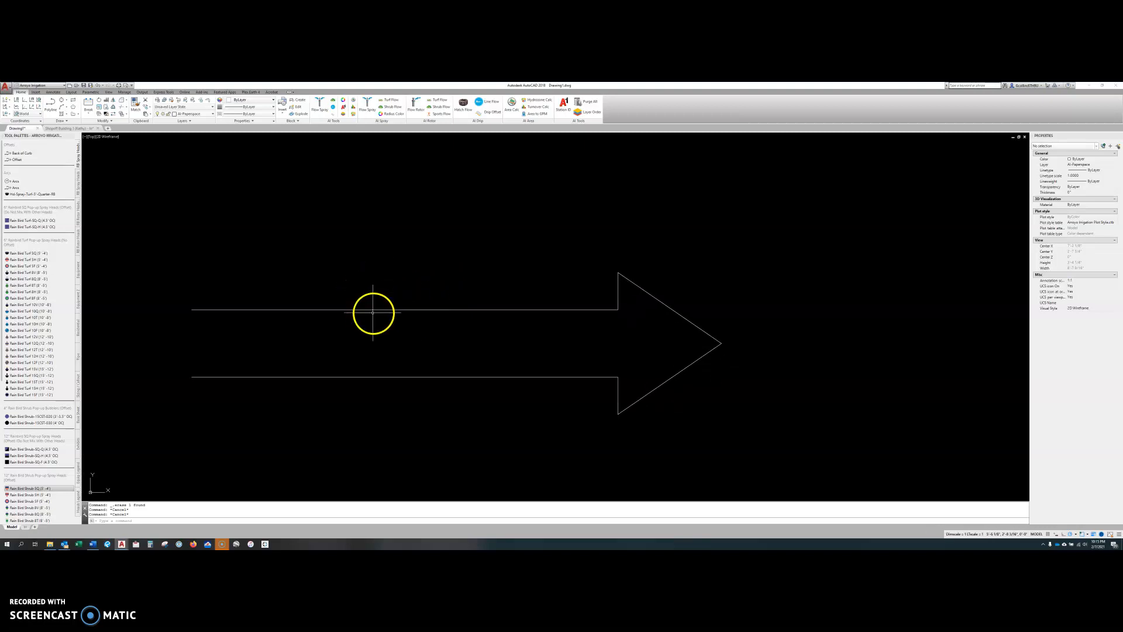
{"action": "middle_click_drag", "start_coordinate": [378, 299], "coordinate": [395, 302]}
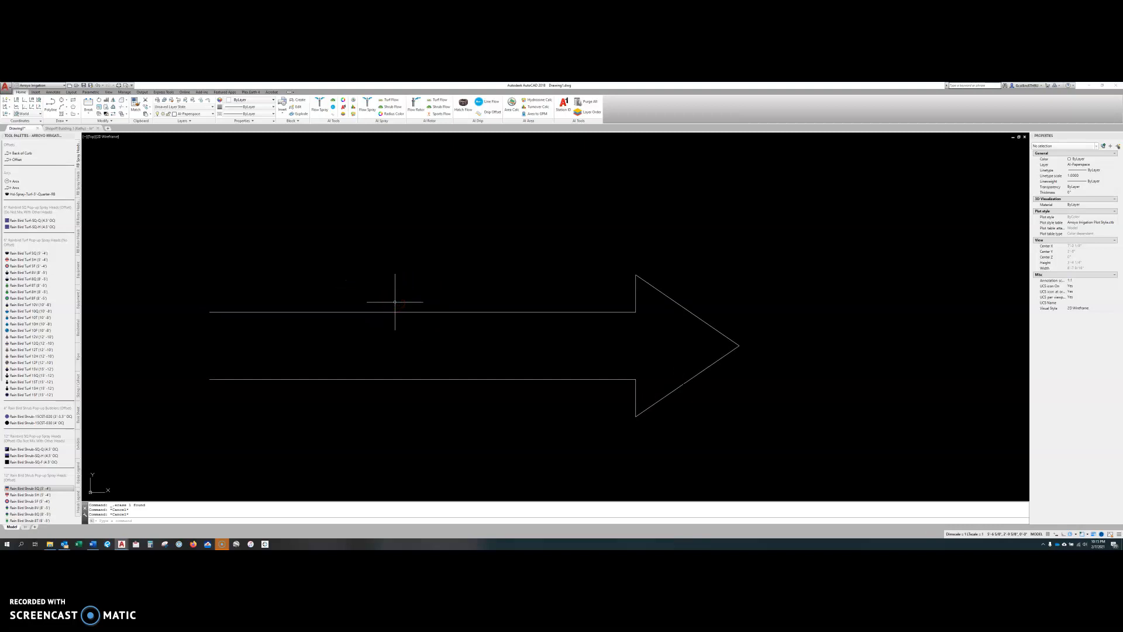
{"action": "middle_click_drag", "start_coordinate": [381, 289], "coordinate": [427, 314]}
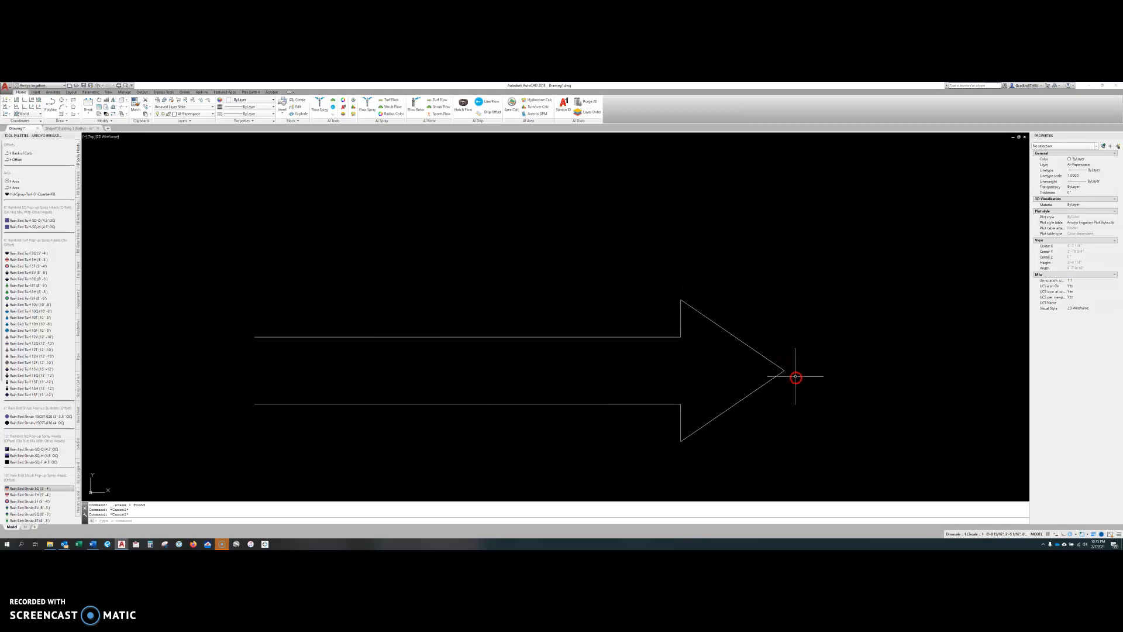
Offset the arrow outline outward, defining the distance by two points picked from the upper shaft line straight up
{"action": "type", "text": "o"}
{"action": "key", "text": "Return"}
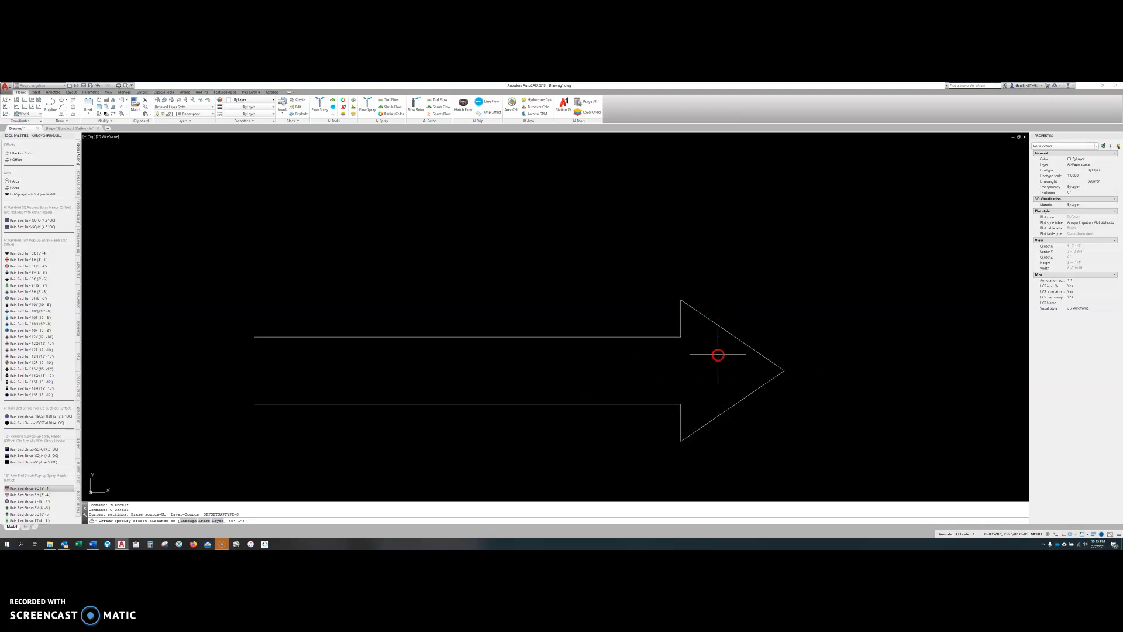
{"action": "left_click", "coordinate": [260, 520]}
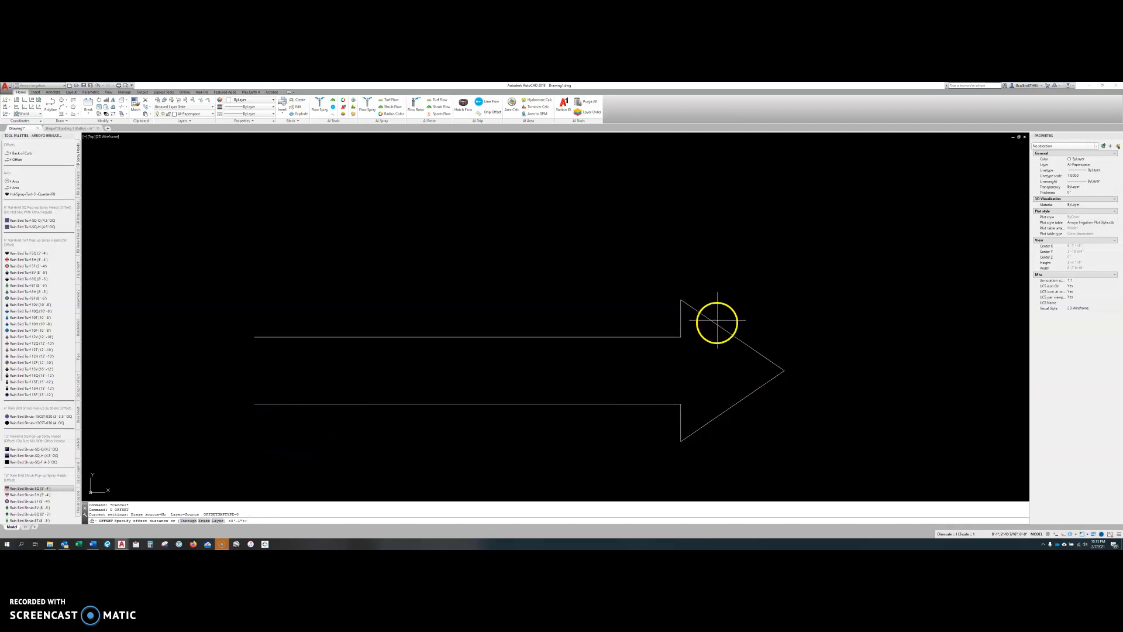
{"action": "left_click", "coordinate": [532, 337]}
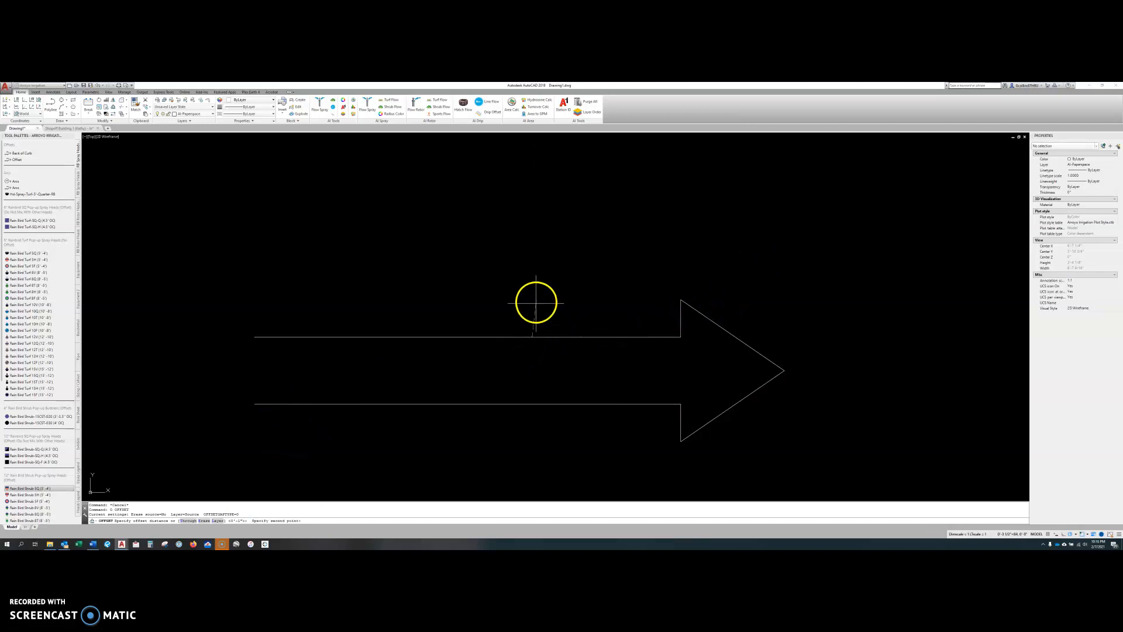
{"action": "left_click", "coordinate": [532, 266]}
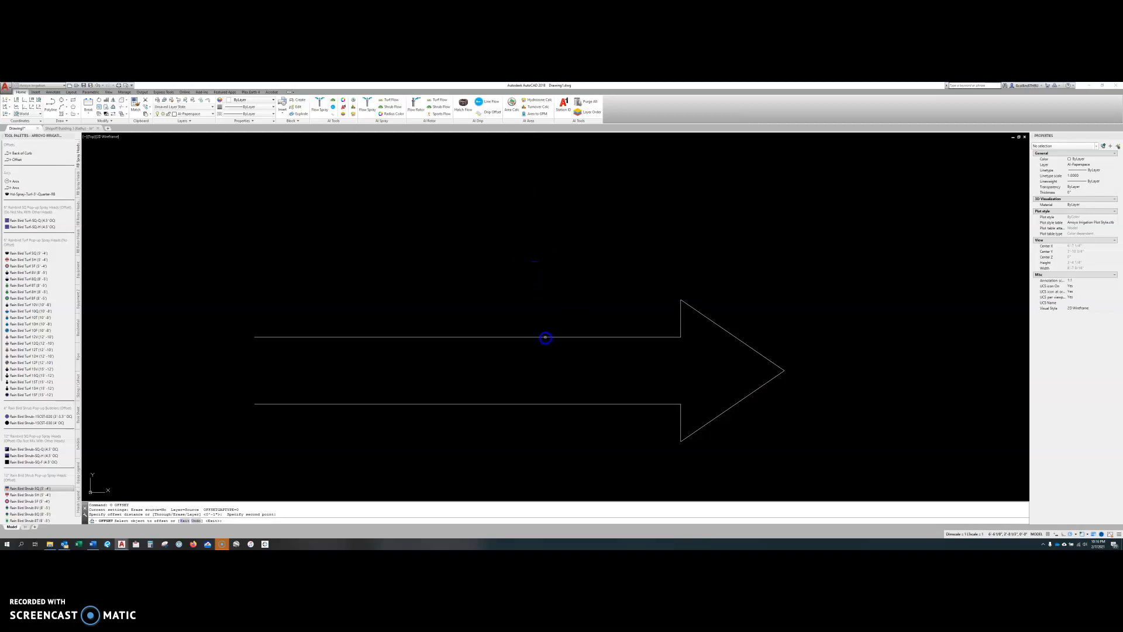
{"action": "left_click", "coordinate": [545, 337]}
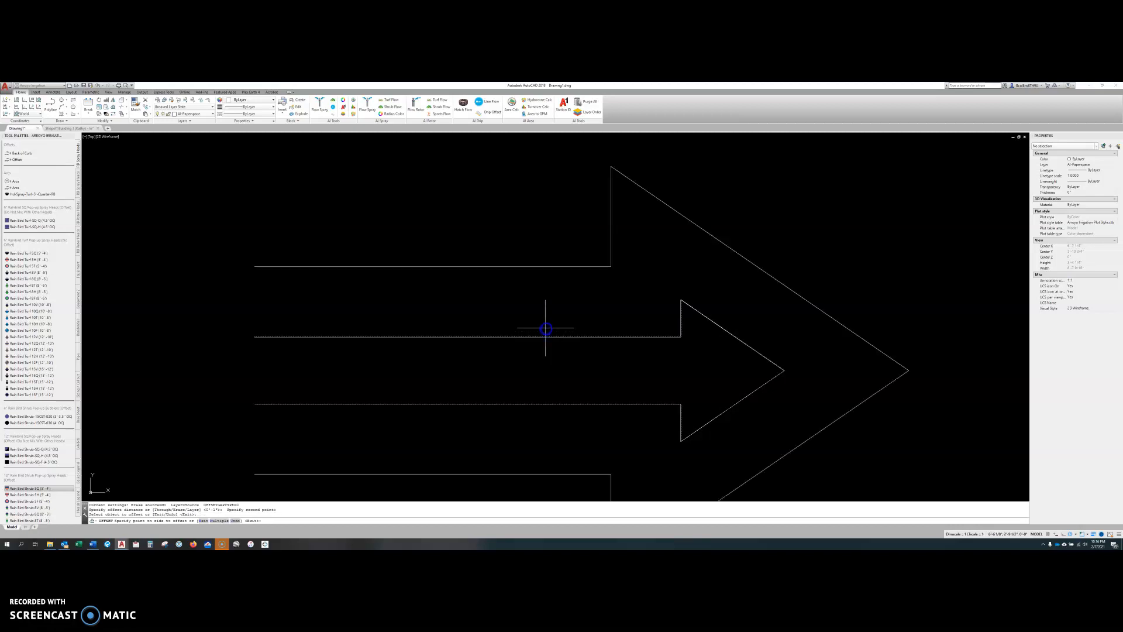
{"action": "left_click", "coordinate": [539, 259]}
{"action": "left_click", "coordinate": [527, 264]}
{"action": "scroll", "coordinate": [529, 225], "scroll_direction": "down", "scroll_amount": 1}
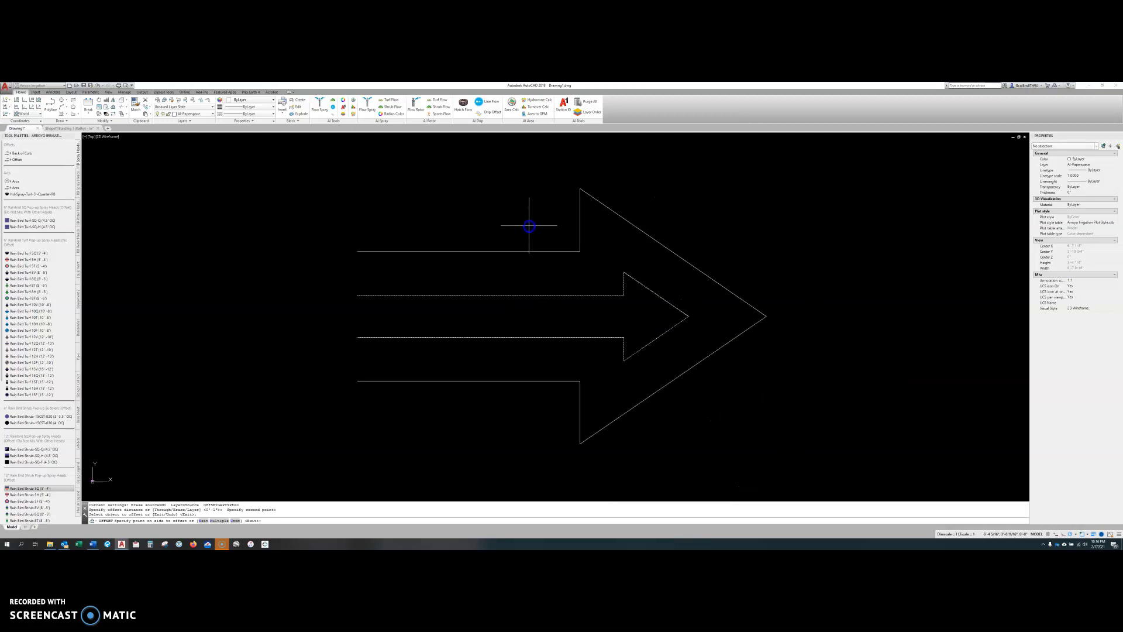
{"action": "left_click", "coordinate": [529, 226]}
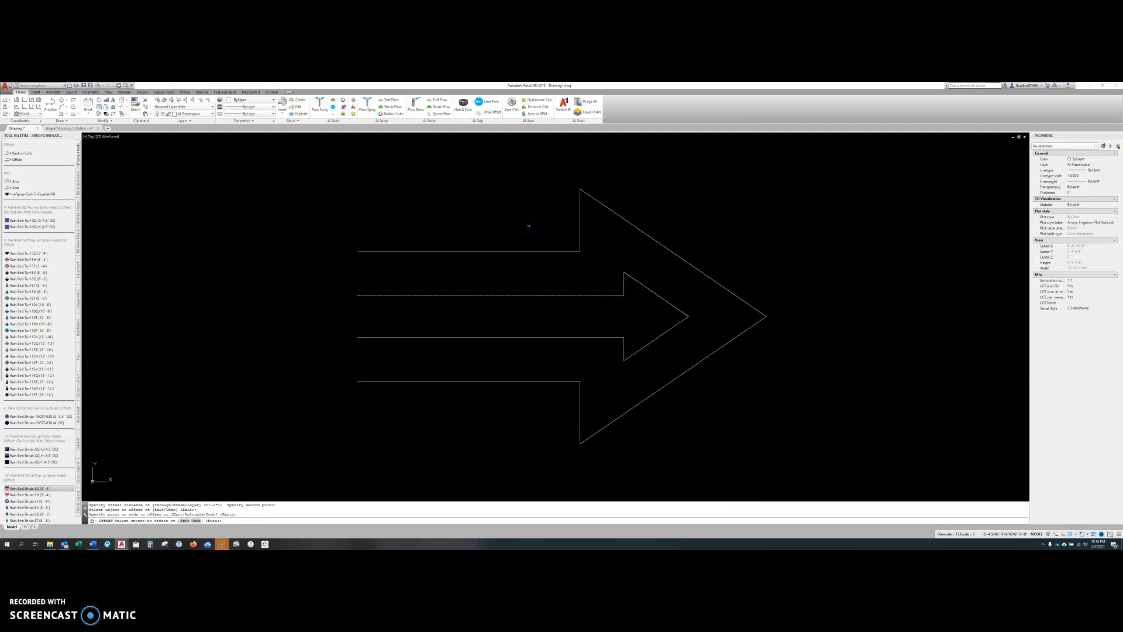
End the offset command and delete the larger outer arrow outline
{"action": "key", "text": "Escape"}
{"action": "left_click", "coordinate": [521, 254]}
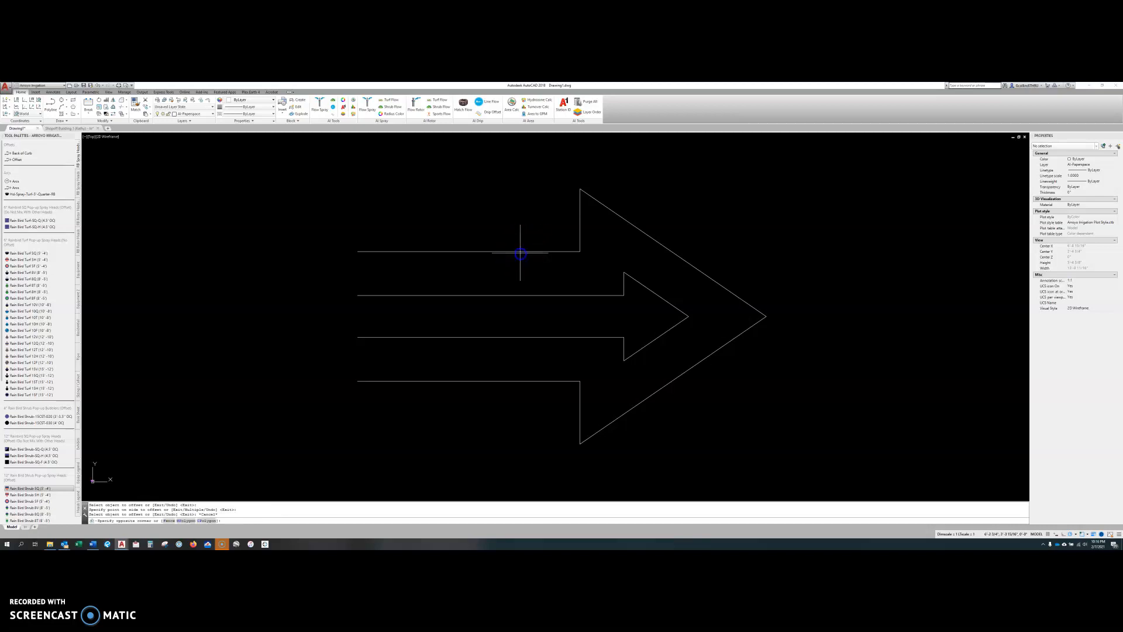
{"action": "left_click", "coordinate": [516, 246]}
{"action": "key", "text": "Delete"}
Offset the remaining arrow outline inward by 1"
{"action": "scroll", "coordinate": [549, 271], "scroll_direction": "down", "scroll_amount": 2}
{"action": "scroll", "coordinate": [509, 303], "scroll_direction": "up", "scroll_amount": 3}
{"action": "middle_click_drag", "start_coordinate": [509, 303], "coordinate": [459, 338]}
{"action": "scroll", "coordinate": [451, 343], "scroll_direction": "up", "scroll_amount": 1}
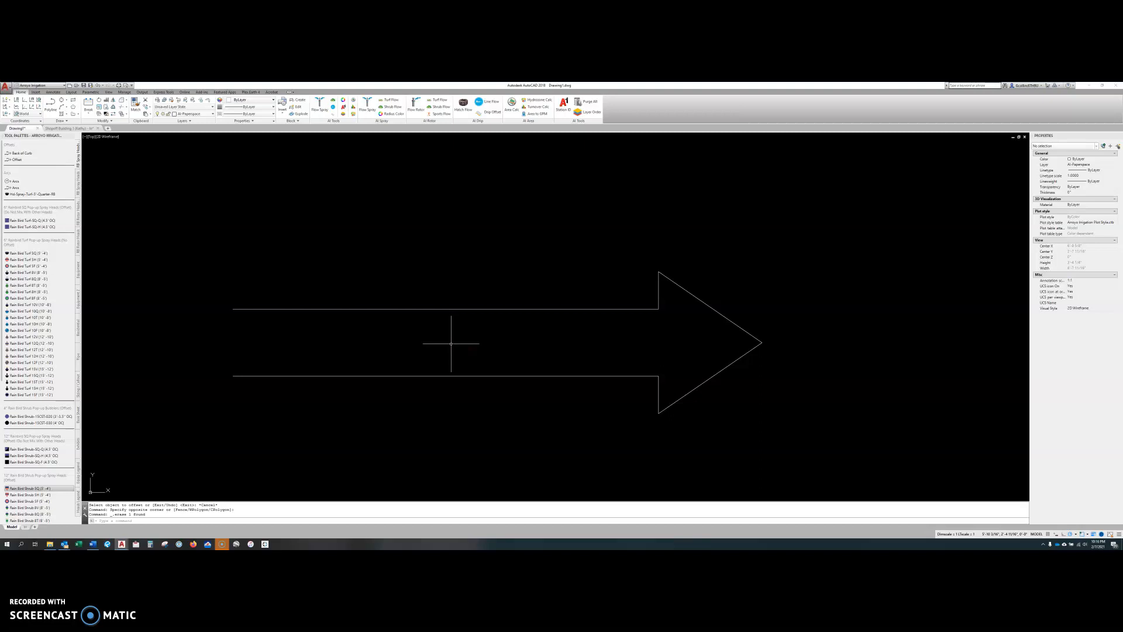
{"action": "type", "text": "o"}
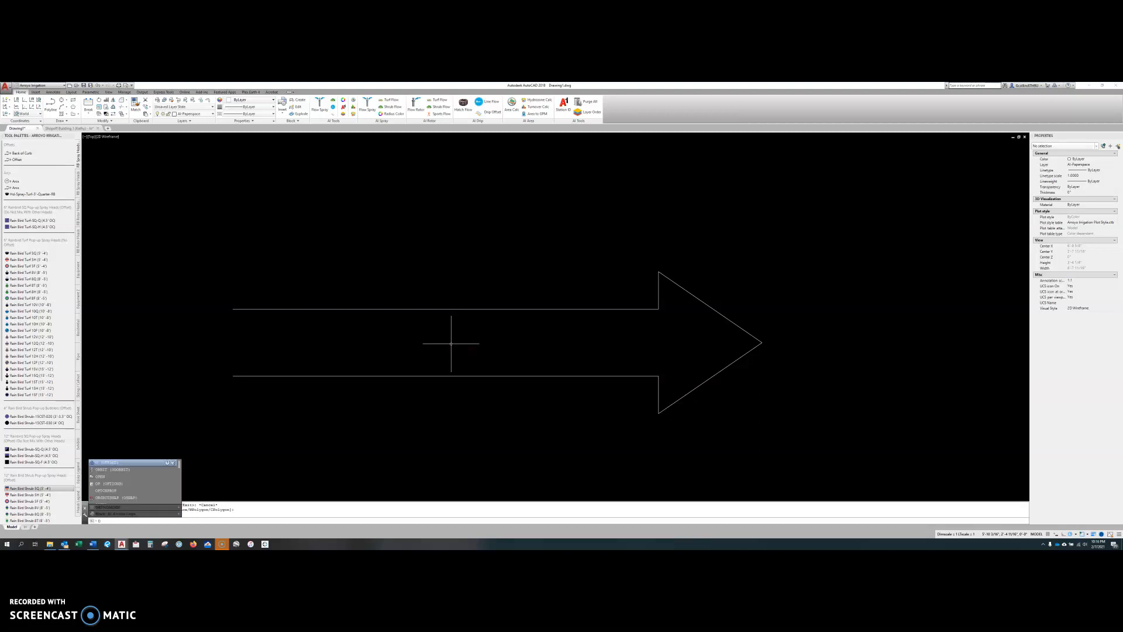
{"action": "key", "text": "Return"}
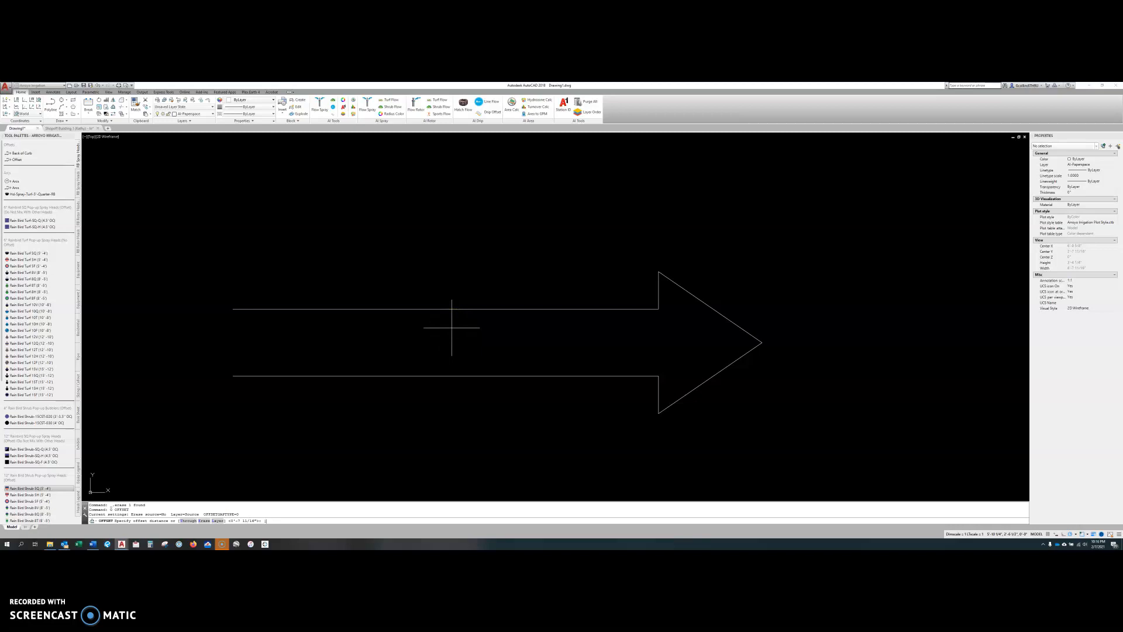
{"action": "key", "text": "Return"}
{"action": "left_click", "coordinate": [460, 310]}
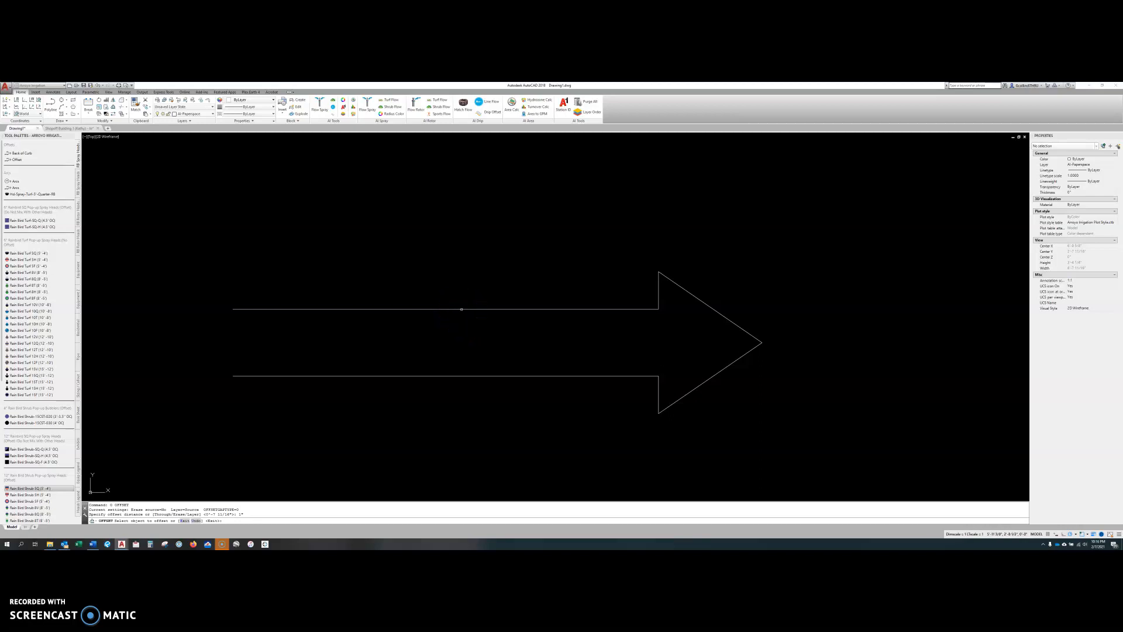
{"action": "left_click", "coordinate": [461, 309]}
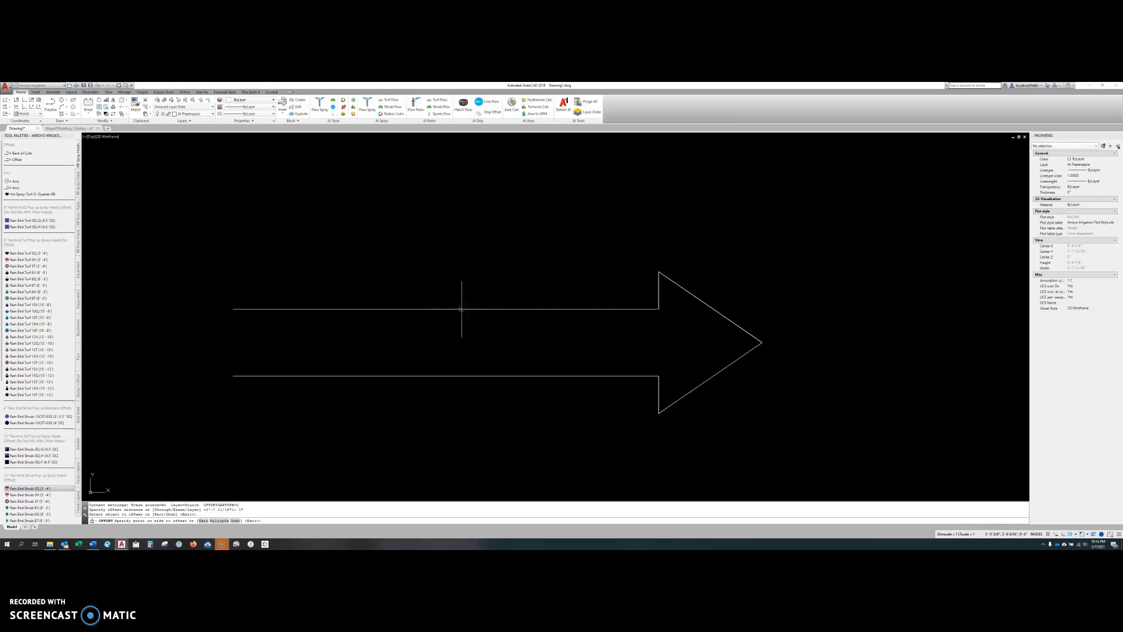
{"action": "left_click", "coordinate": [455, 317]}
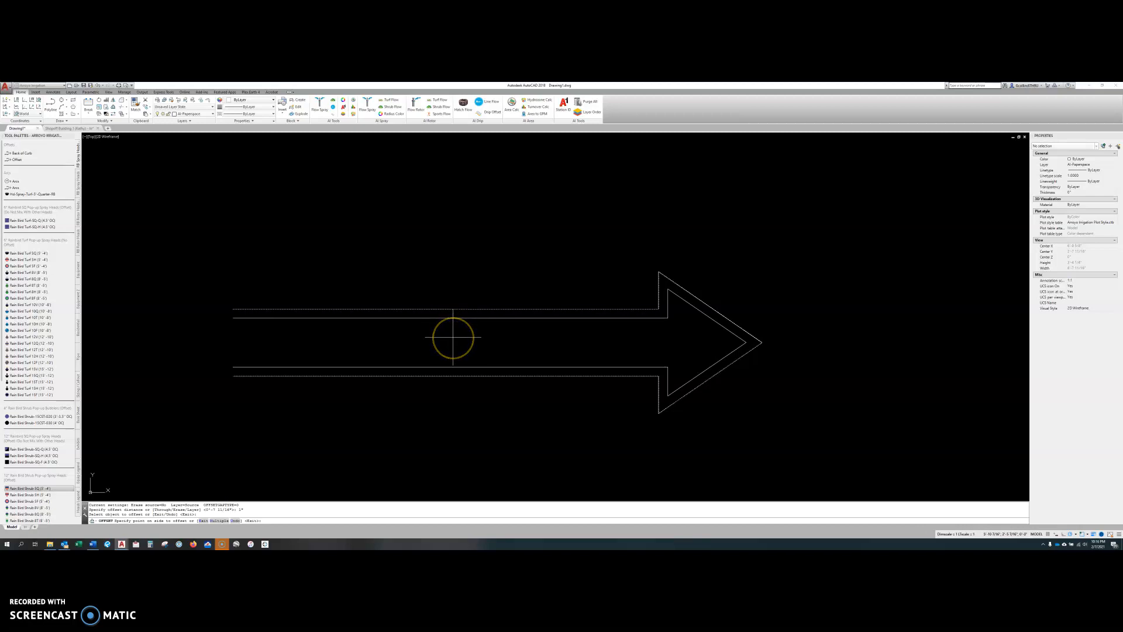
{"action": "left_click", "coordinate": [453, 337]}
Keep offsetting inward at the same 1" distance, from each newest inner outline, to add two more nested arrows
{"action": "left_click", "coordinate": [465, 310]}
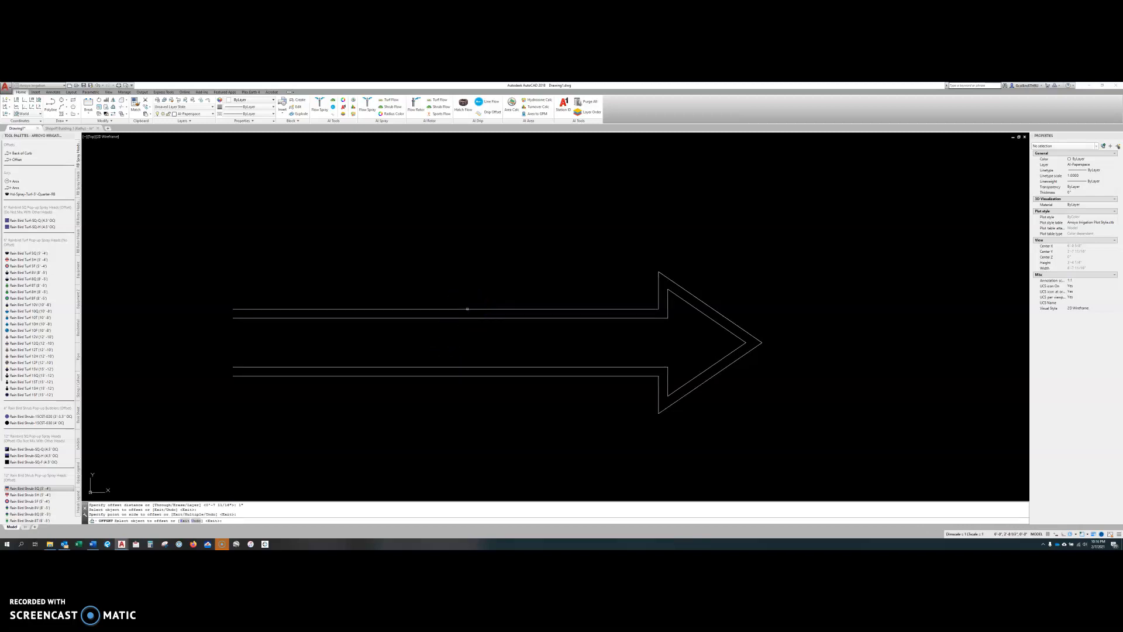
{"action": "left_click", "coordinate": [466, 324]}
{"action": "left_click", "coordinate": [460, 319]}
{"action": "left_click", "coordinate": [460, 319]}
{"action": "left_click", "coordinate": [460, 334]}
{"action": "left_click", "coordinate": [459, 328]}
{"action": "left_click", "coordinate": [459, 340]}
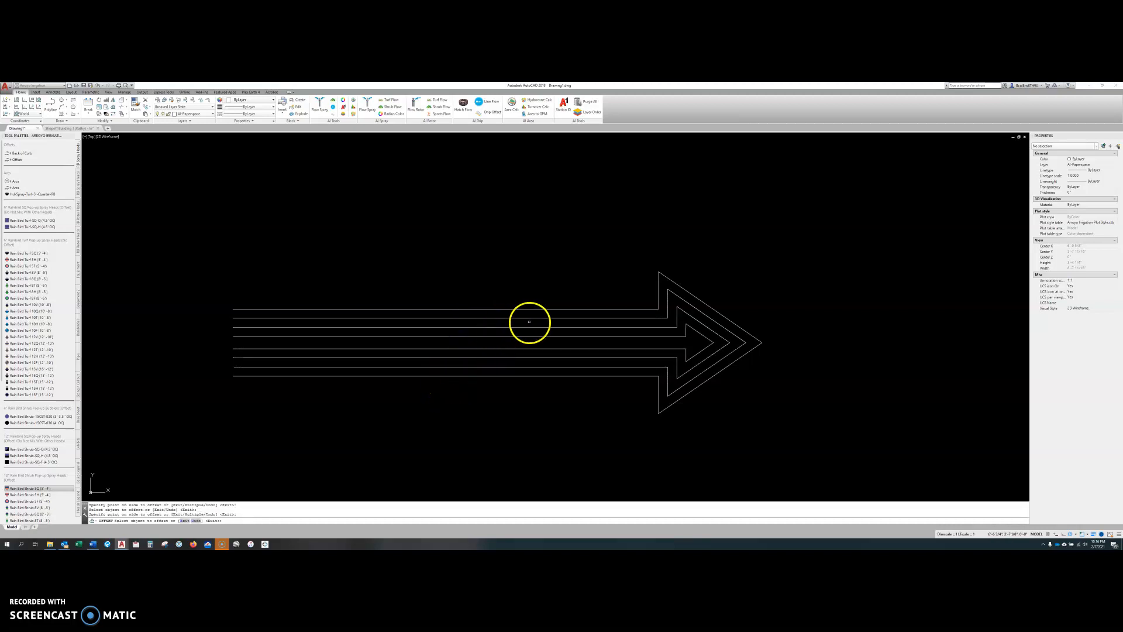
Offset the outermost arrow outline outward repeatedly at the same 1" distance, adding eight larger outlines, and end the command
{"action": "left_click", "coordinate": [524, 310]}
{"action": "left_click", "coordinate": [525, 296]}
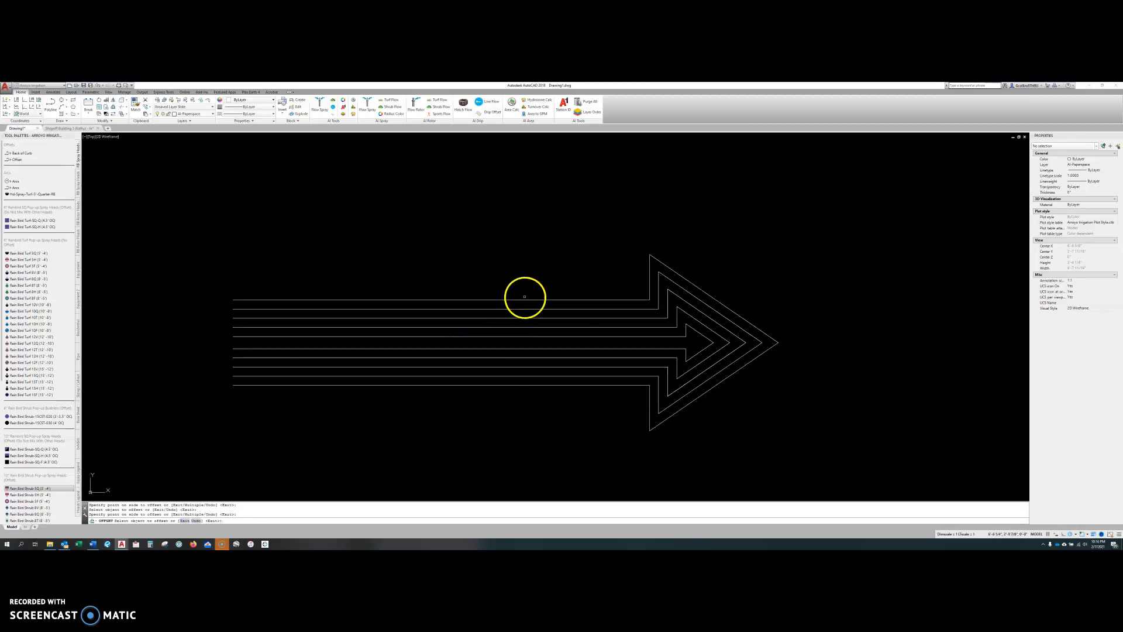
{"action": "left_click", "coordinate": [523, 300]}
{"action": "left_click", "coordinate": [522, 285]}
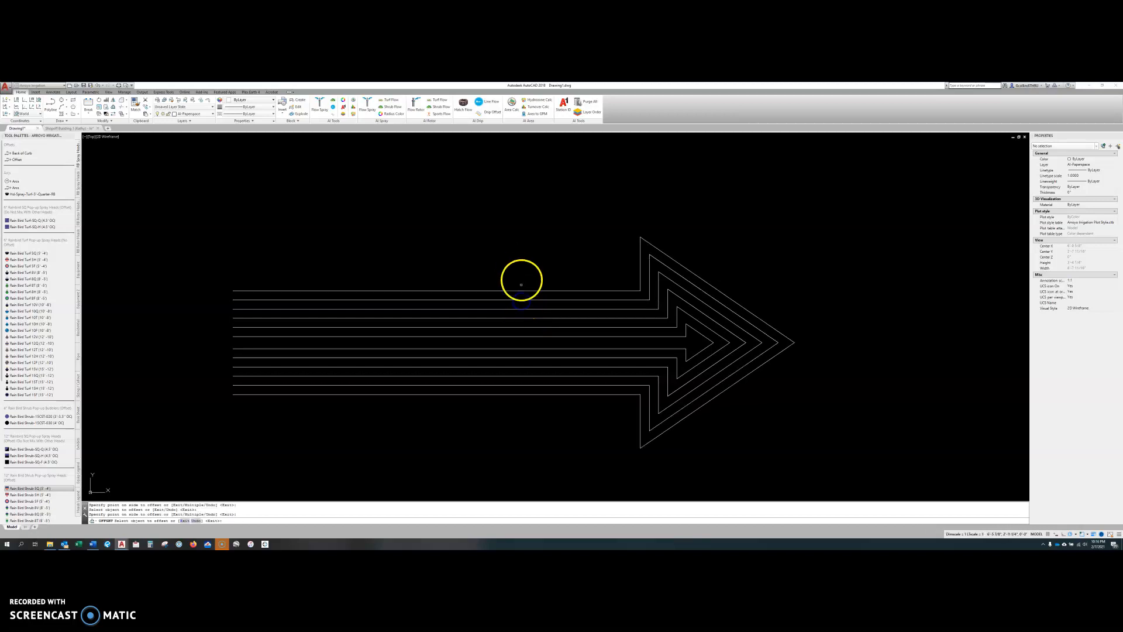
{"action": "left_click", "coordinate": [519, 290]}
{"action": "left_click", "coordinate": [514, 258]}
{"action": "left_click", "coordinate": [519, 273]}
{"action": "left_click", "coordinate": [514, 251]}
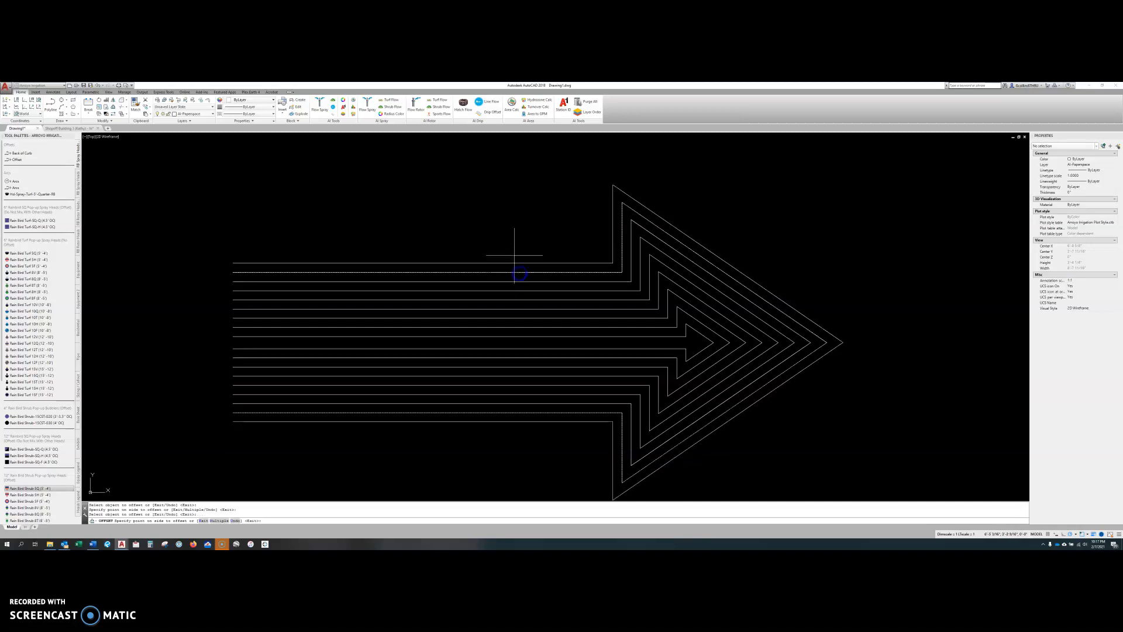
{"action": "left_click", "coordinate": [509, 263]}
{"action": "left_click", "coordinate": [502, 230]}
{"action": "left_click", "coordinate": [501, 255]}
{"action": "left_click", "coordinate": [495, 231]}
{"action": "left_click", "coordinate": [494, 235]}
{"action": "left_click", "coordinate": [493, 245]}
{"action": "left_click", "coordinate": [488, 225]}
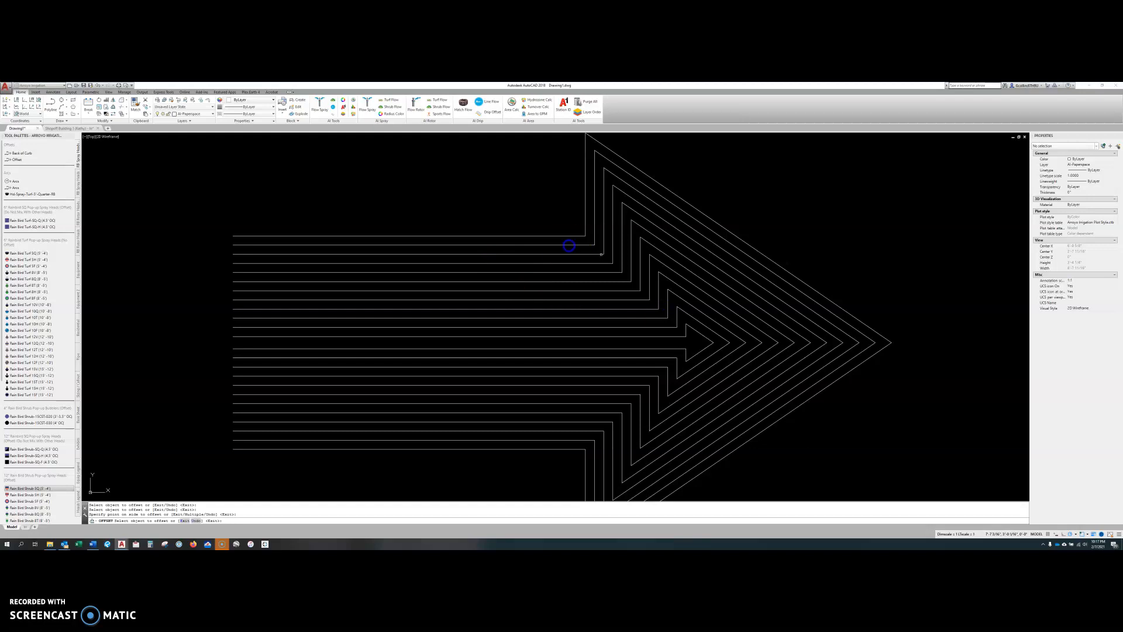
{"action": "key", "text": "Return"}
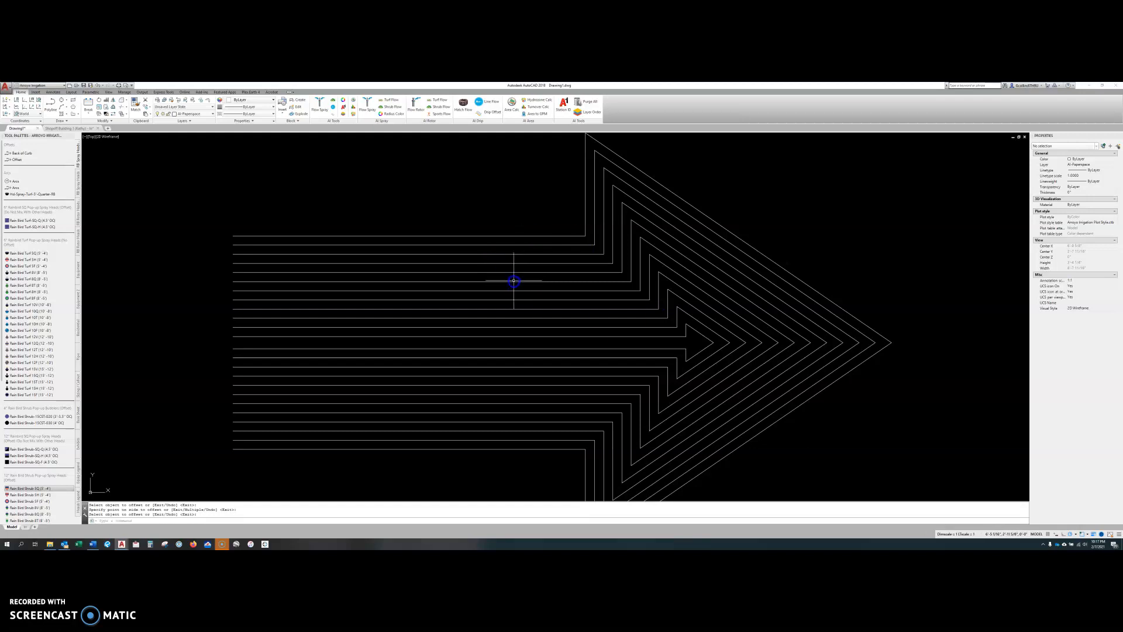
Delete the nested arrow outlines with crossing selections, keeping a single inner arrow
{"action": "scroll", "coordinate": [383, 294], "scroll_direction": "down", "scroll_amount": 5}
{"action": "scroll", "coordinate": [383, 287], "scroll_direction": "up", "scroll_amount": 2}
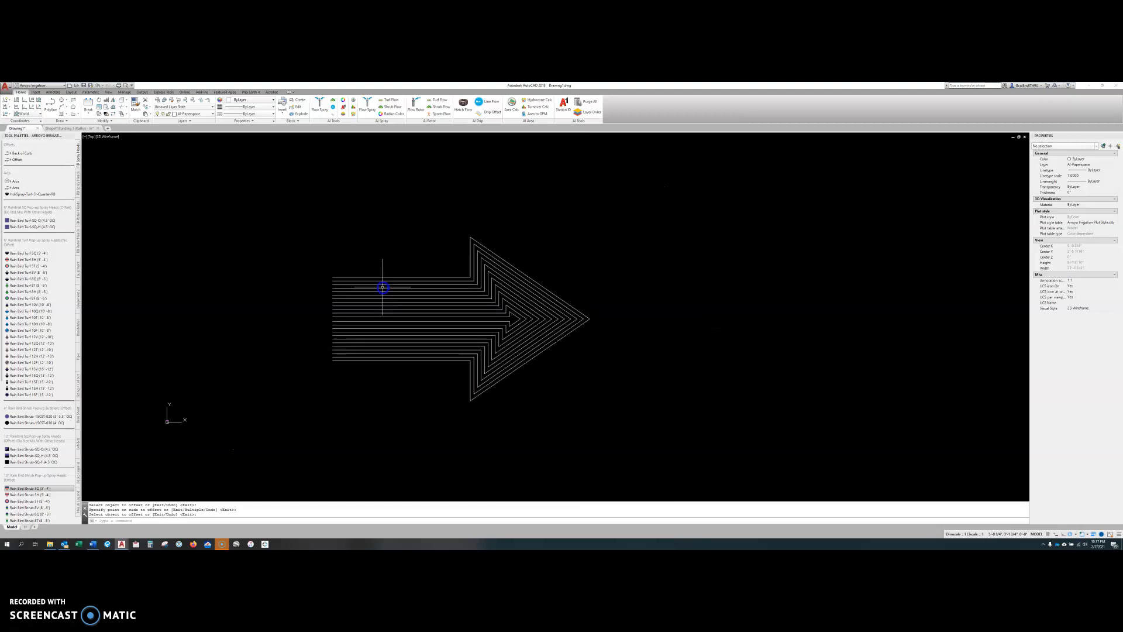
{"action": "left_click", "coordinate": [560, 376]}
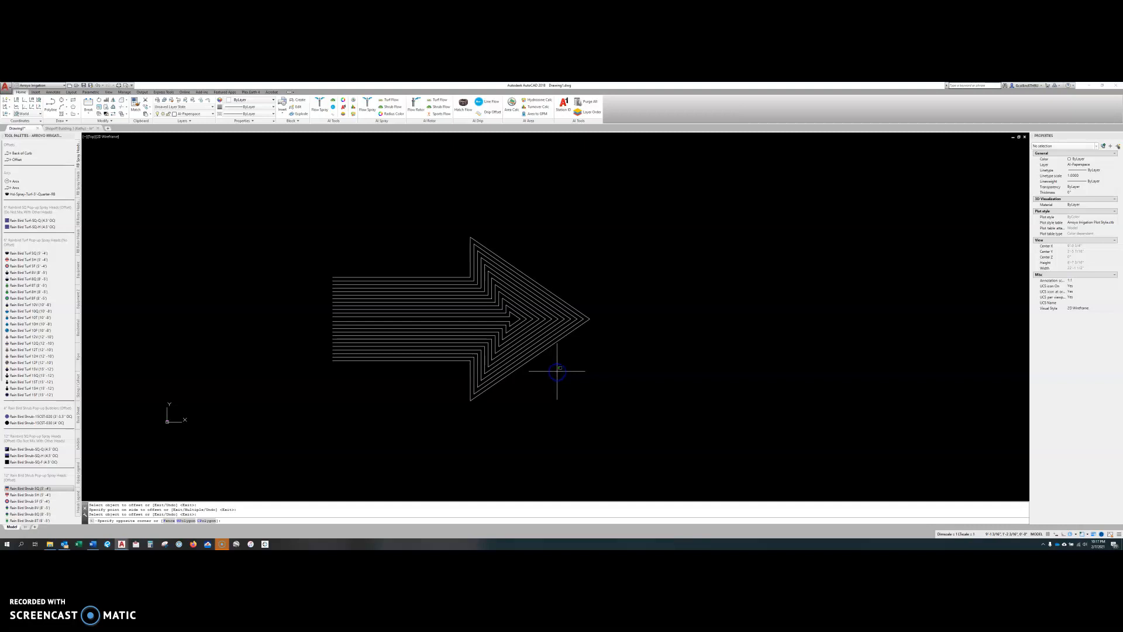
{"action": "left_click", "coordinate": [457, 342]}
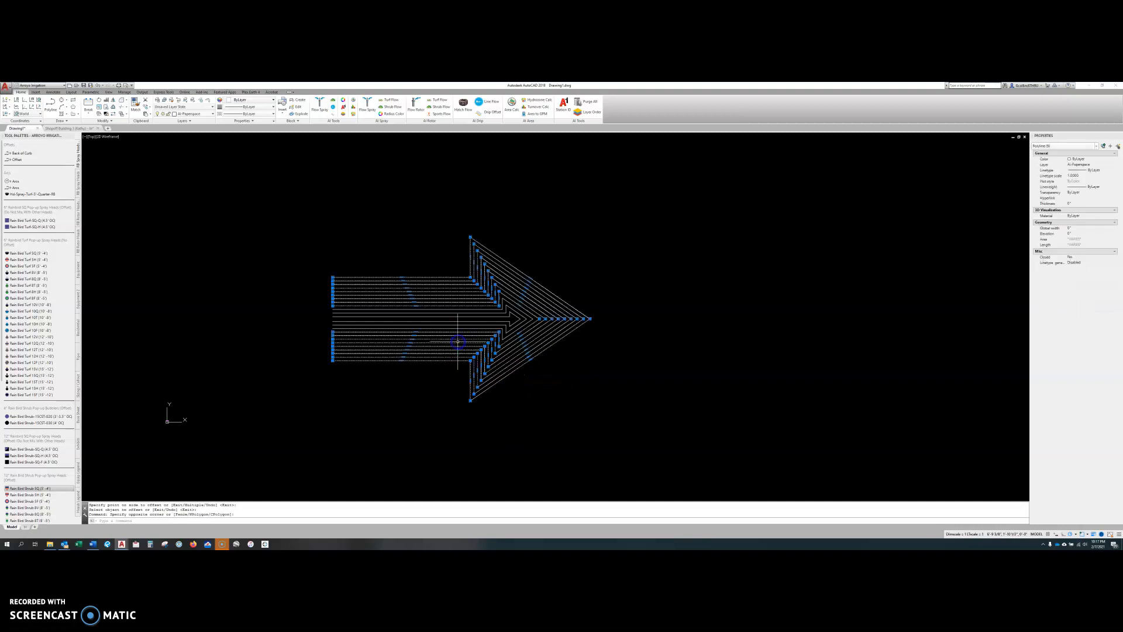
{"action": "key", "text": "Delete"}
{"action": "scroll", "coordinate": [497, 327], "scroll_direction": "up", "scroll_amount": 4}
{"action": "left_click", "coordinate": [490, 340]}
{"action": "left_click", "coordinate": [474, 304]}
{"action": "key", "text": "Delete"}
Start a polyline in the empty area beyond the arrow's tip and draw its first curved part in Arc mode with the Second point option
{"action": "scroll", "coordinate": [490, 330], "scroll_direction": "down", "scroll_amount": 5}
{"action": "middle_click_drag", "start_coordinate": [526, 332], "coordinate": [476, 381]}
{"action": "key", "text": "Escape"}
{"action": "key", "text": "Escape"}
{"action": "type", "text": "pl"}
{"action": "key", "text": "Return"}
{"action": "left_click", "coordinate": [630, 429]}
{"action": "type", "text": "a"}
{"action": "key", "text": "Return"}
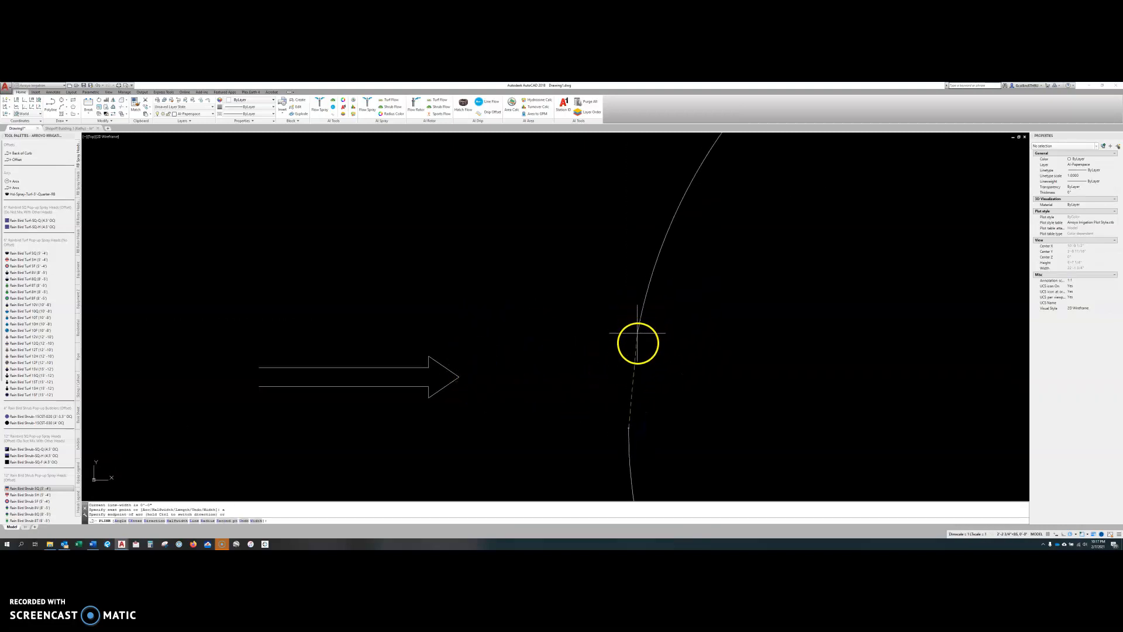
{"action": "type", "text": "s"}
{"action": "key", "text": "Return"}
{"action": "left_click", "coordinate": [639, 362]}
{"action": "left_click", "coordinate": [592, 258]}
Extend the polyline up and to the left with alternating arcs into a wavy curve, and end it
{"action": "middle_click_drag", "start_coordinate": [568, 224], "coordinate": [489, 298]}
{"action": "scroll", "coordinate": [489, 298], "scroll_direction": "down", "scroll_amount": 4}
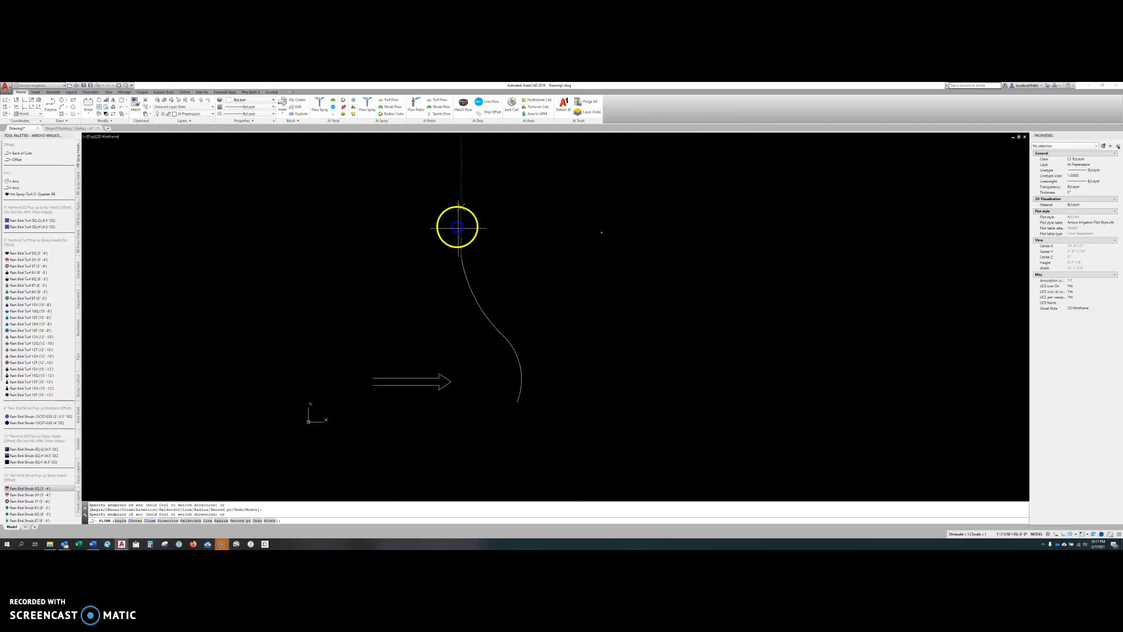
{"action": "left_click", "coordinate": [394, 184]}
{"action": "middle_click_drag", "start_coordinate": [442, 179], "coordinate": [447, 279]}
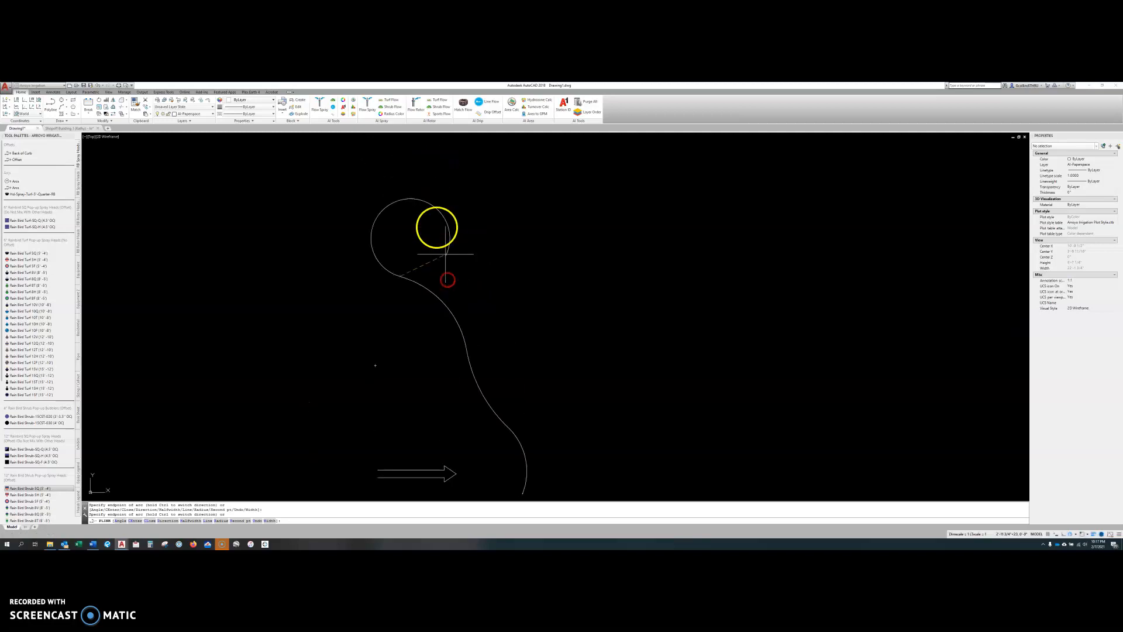
{"action": "middle_click_drag", "start_coordinate": [373, 199], "coordinate": [383, 204]}
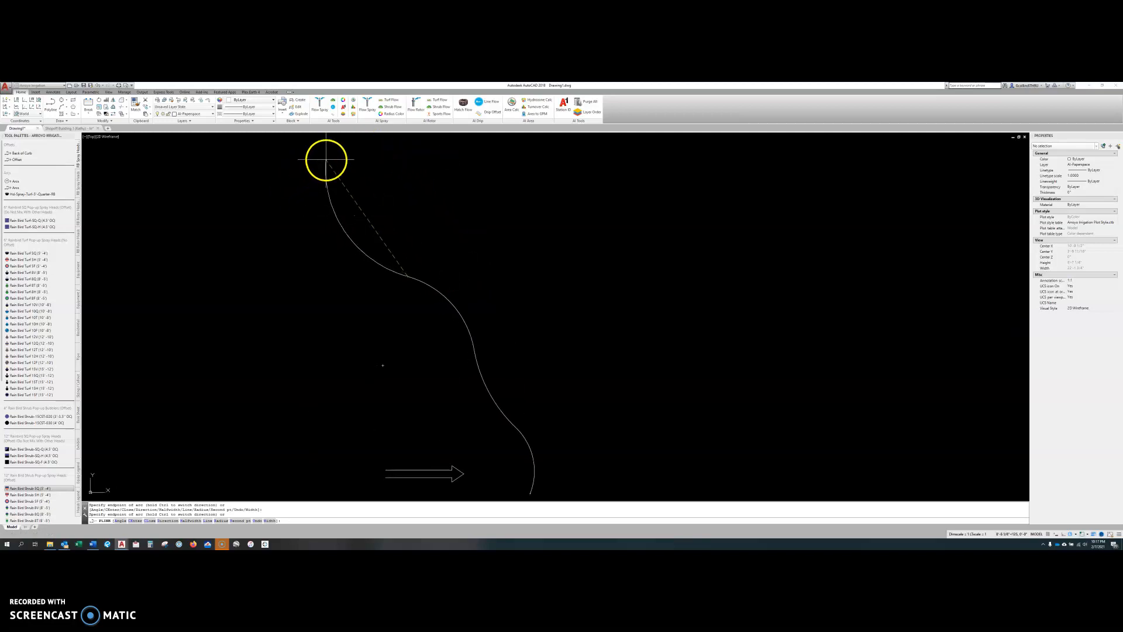
{"action": "key", "text": "Escape"}
Draw a horizontal polyline running right from the lower endpoint of the wavy curve
{"action": "scroll", "coordinate": [375, 275], "scroll_direction": "down", "scroll_amount": 2}
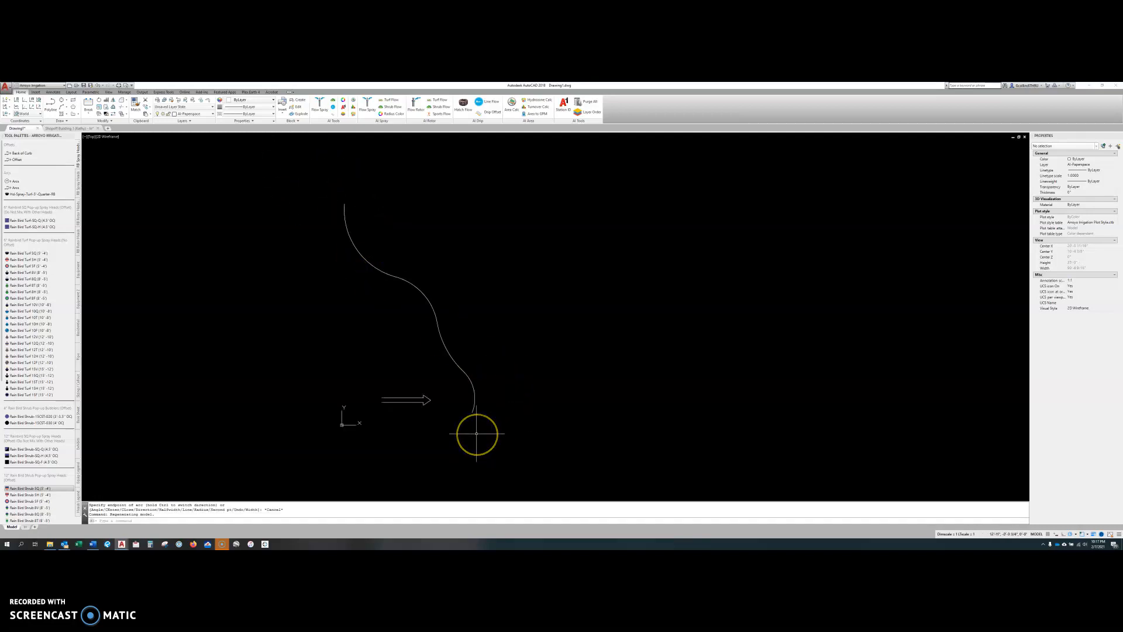
{"action": "type", "text": "pl"}
{"action": "key", "text": "Return"}
{"action": "left_click", "coordinate": [473, 412]}
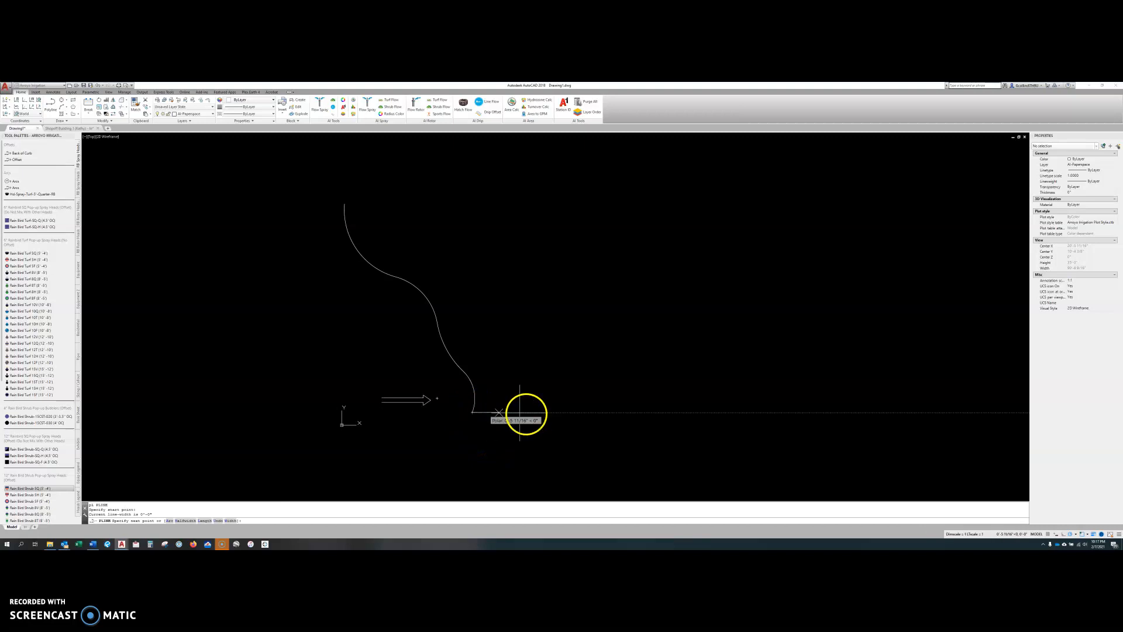
{"action": "left_click", "coordinate": [615, 412]}
{"action": "key", "text": "Escape"}
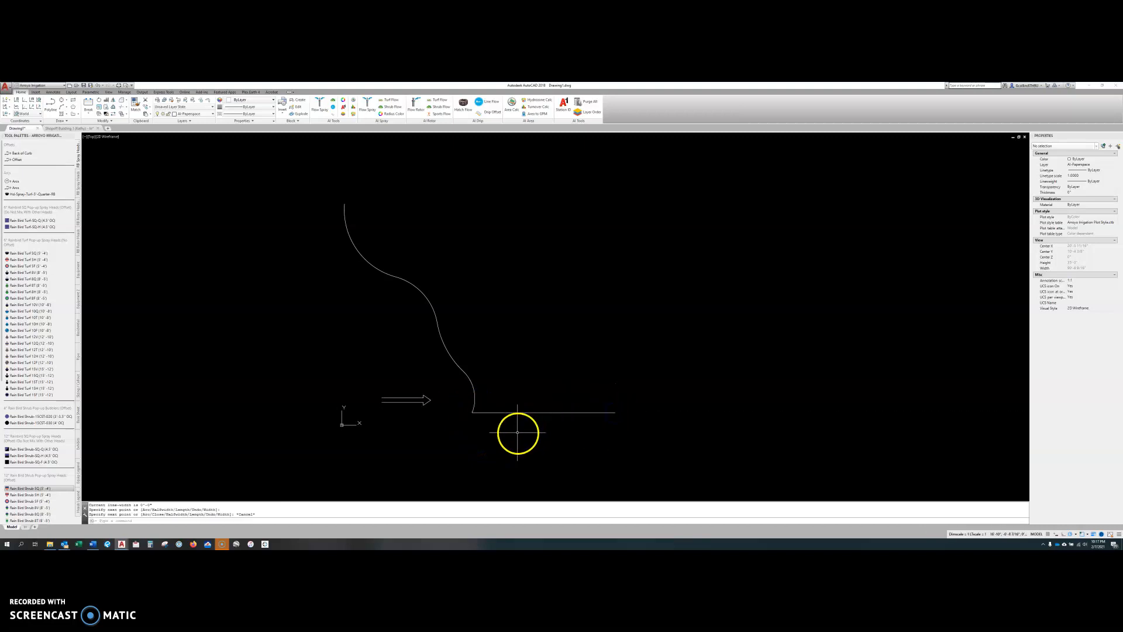
Offset the horizontal line downward, defining the distance by two points picked from the line downward
{"action": "type", "text": "o"}
{"action": "key", "text": "Return"}
{"action": "left_click", "coordinate": [500, 413]}
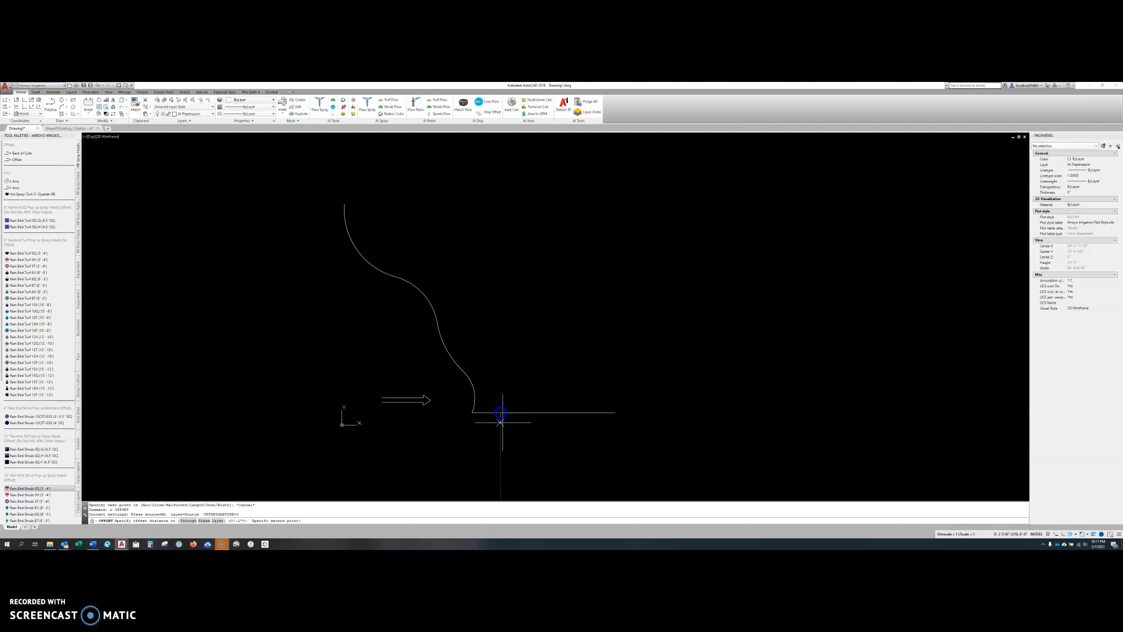
{"action": "left_click", "coordinate": [497, 432]}
{"action": "left_click", "coordinate": [504, 412]}
{"action": "left_click", "coordinate": [504, 414]}
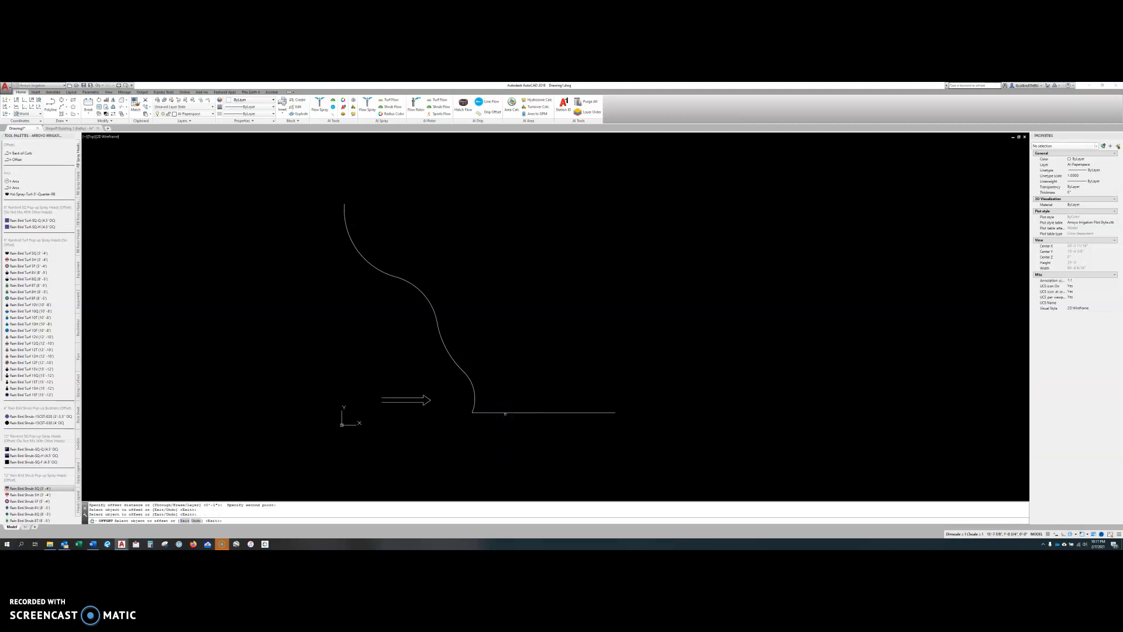
{"action": "left_click", "coordinate": [500, 412]}
{"action": "left_click", "coordinate": [499, 423]}
{"action": "key", "text": "Escape"}
Draw a horizontal polyline running right from the upper endpoint of the wavy curve
{"action": "type", "text": "pl"}
{"action": "key", "text": "Return"}
{"action": "left_click", "coordinate": [345, 205]}
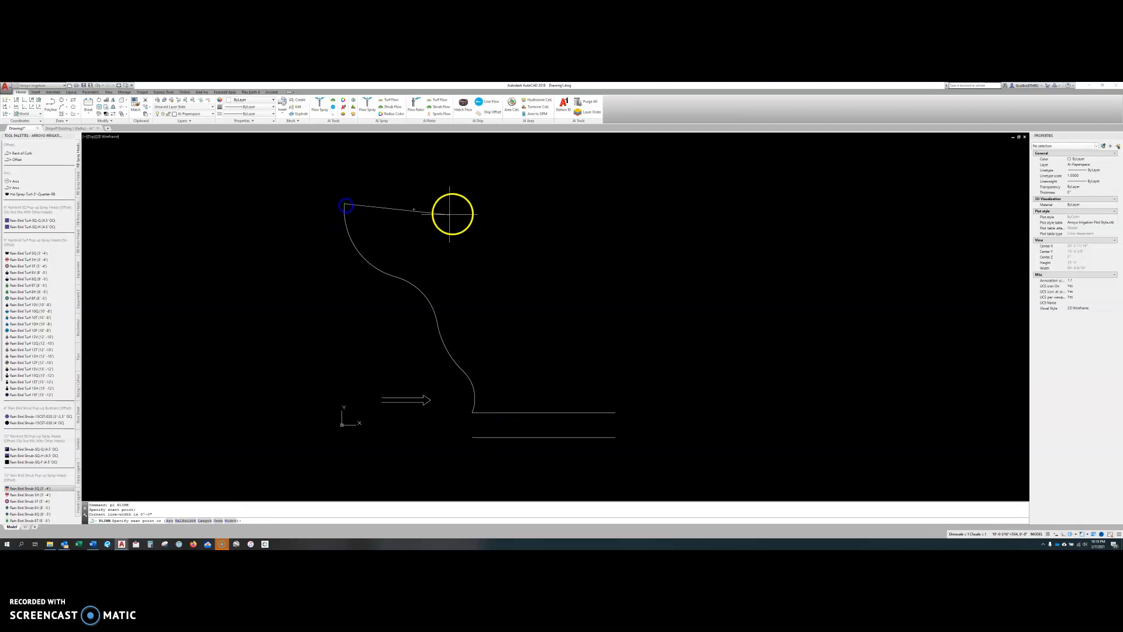
{"action": "left_click", "coordinate": [463, 204]}
{"action": "key", "text": "Escape"}
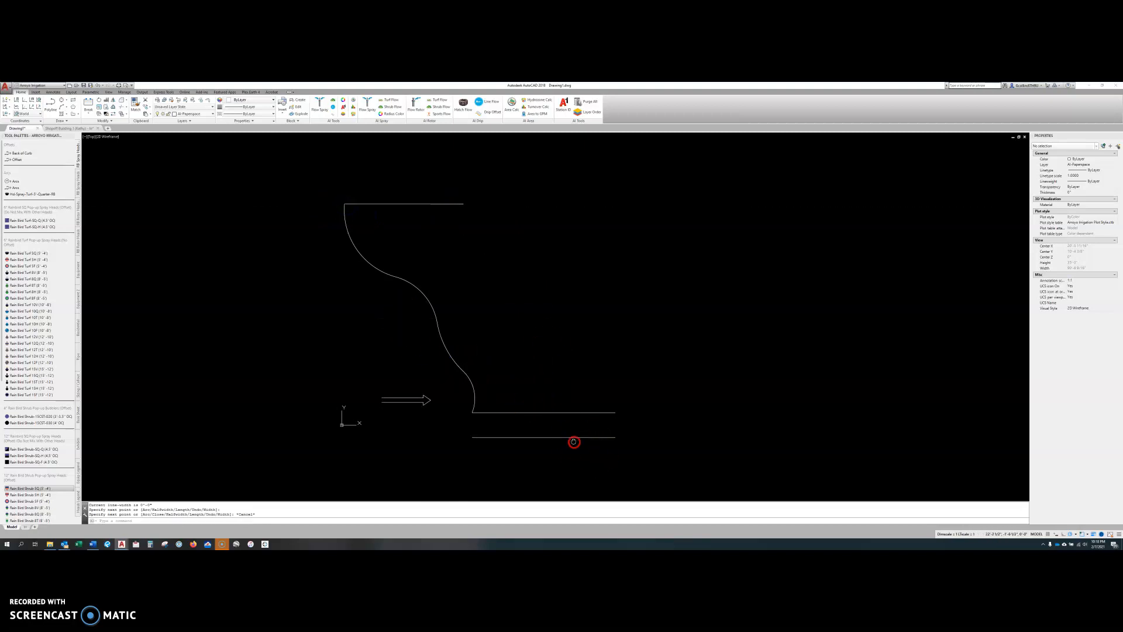
Stretch the wavy curve's lower endpoint slightly to the right along the horizontal line, and clear the selection
{"action": "scroll", "coordinate": [489, 422], "scroll_direction": "up", "scroll_amount": 2}
{"action": "middle_click_drag", "start_coordinate": [439, 346], "coordinate": [453, 381]}
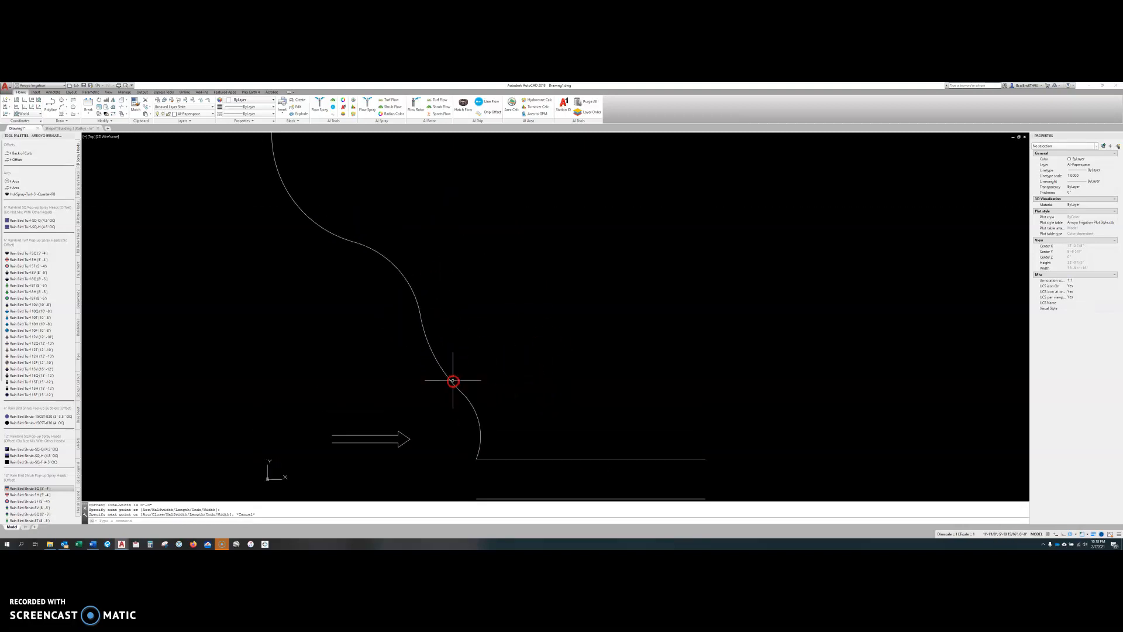
{"action": "scroll", "coordinate": [462, 380], "scroll_direction": "down", "scroll_amount": 4}
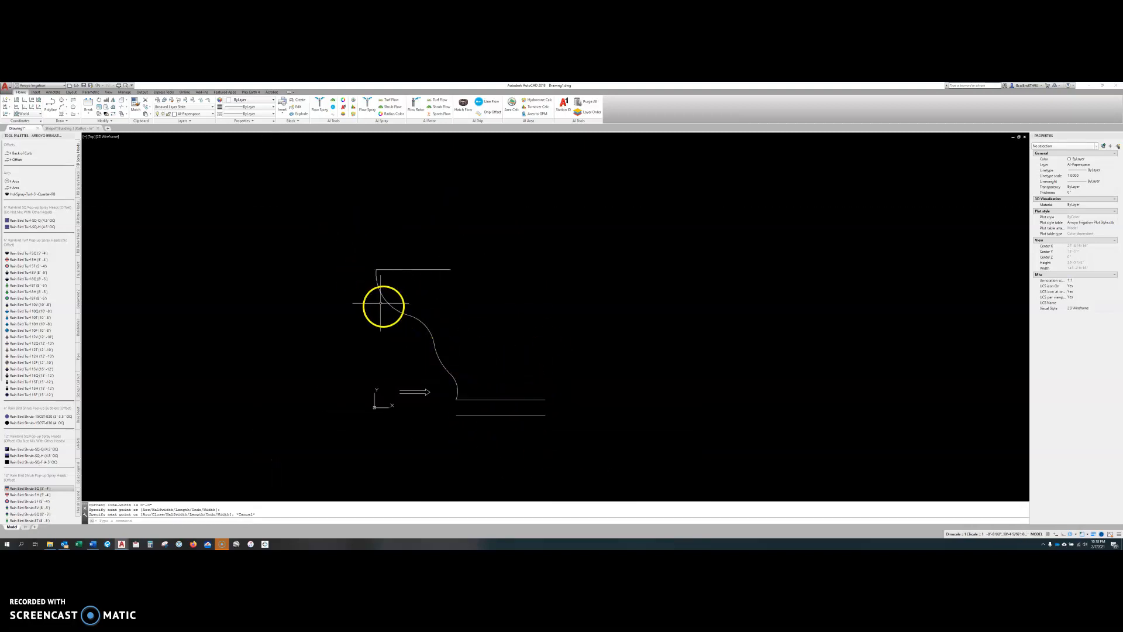
{"action": "scroll", "coordinate": [459, 393], "scroll_direction": "up", "scroll_amount": 5}
{"action": "middle_click_drag", "start_coordinate": [506, 343], "coordinate": [489, 397]}
{"action": "left_click", "coordinate": [438, 410]}
{"action": "left_click", "coordinate": [436, 410]}
{"action": "left_click", "coordinate": [435, 415]}
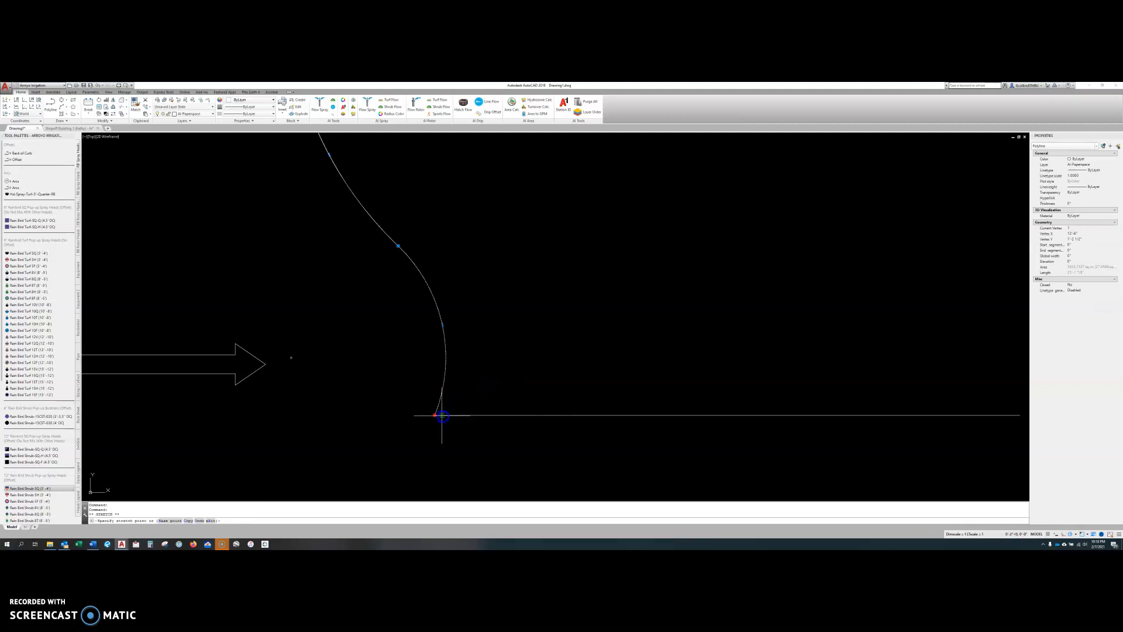
{"action": "key", "text": "Escape"}
{"action": "middle_click_drag", "start_coordinate": [465, 374], "coordinate": [427, 396]}
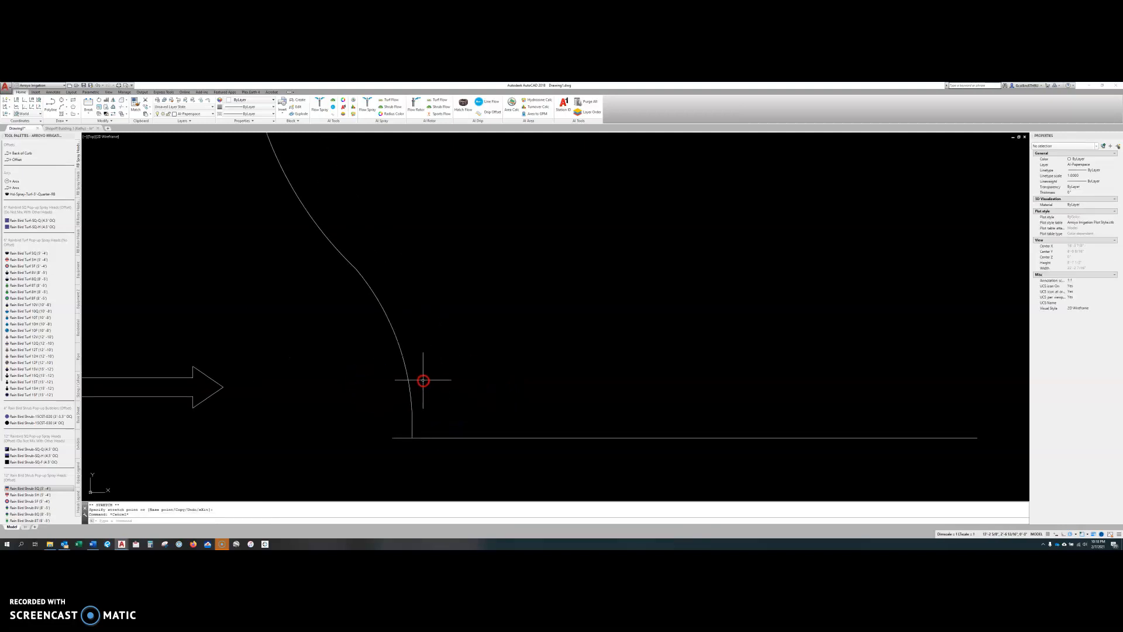
{"action": "key", "text": "Return"}
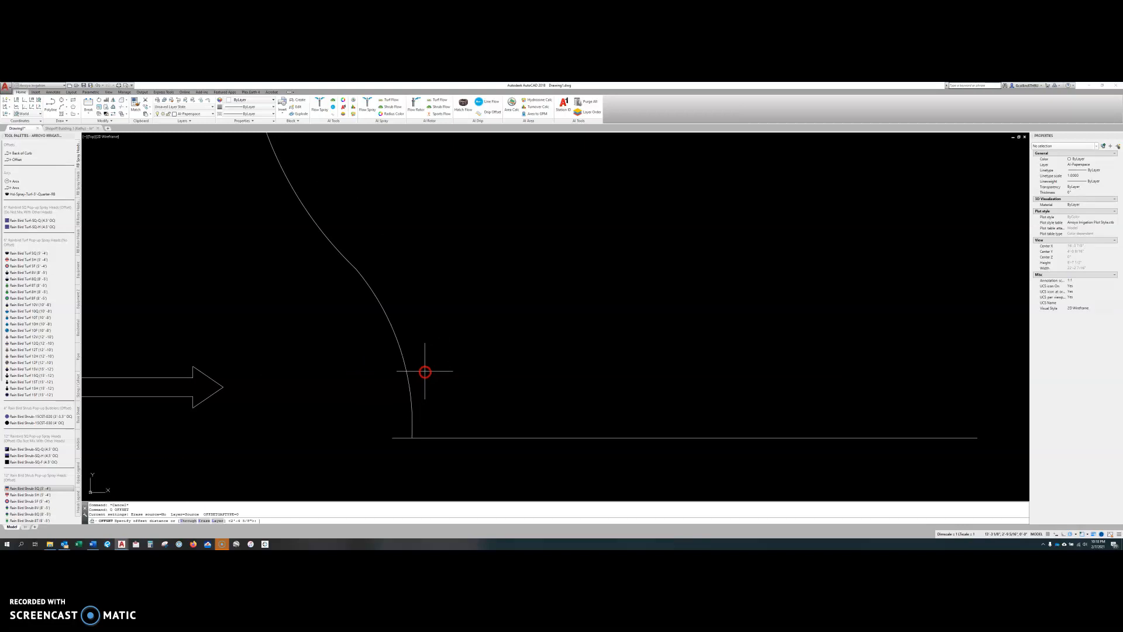
{"action": "scroll", "coordinate": [425, 372], "scroll_direction": "down", "scroll_amount": 3}
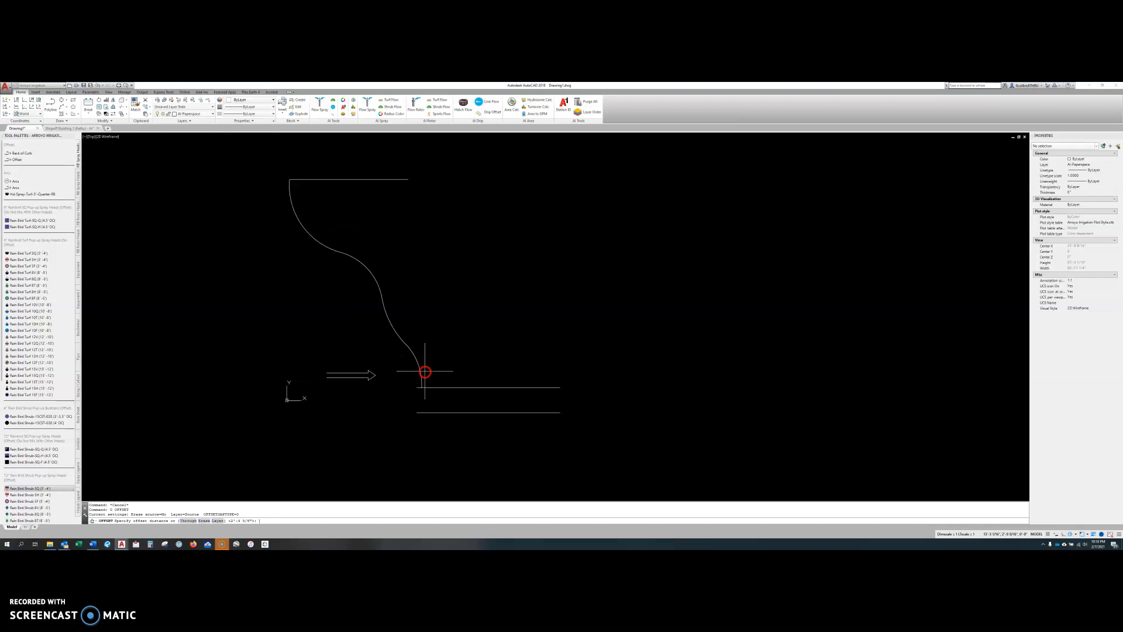
{"action": "key", "text": "Escape"}
{"action": "type", "text": "c"}
{"action": "key", "text": "Return"}
{"action": "left_click", "coordinate": [422, 388]}
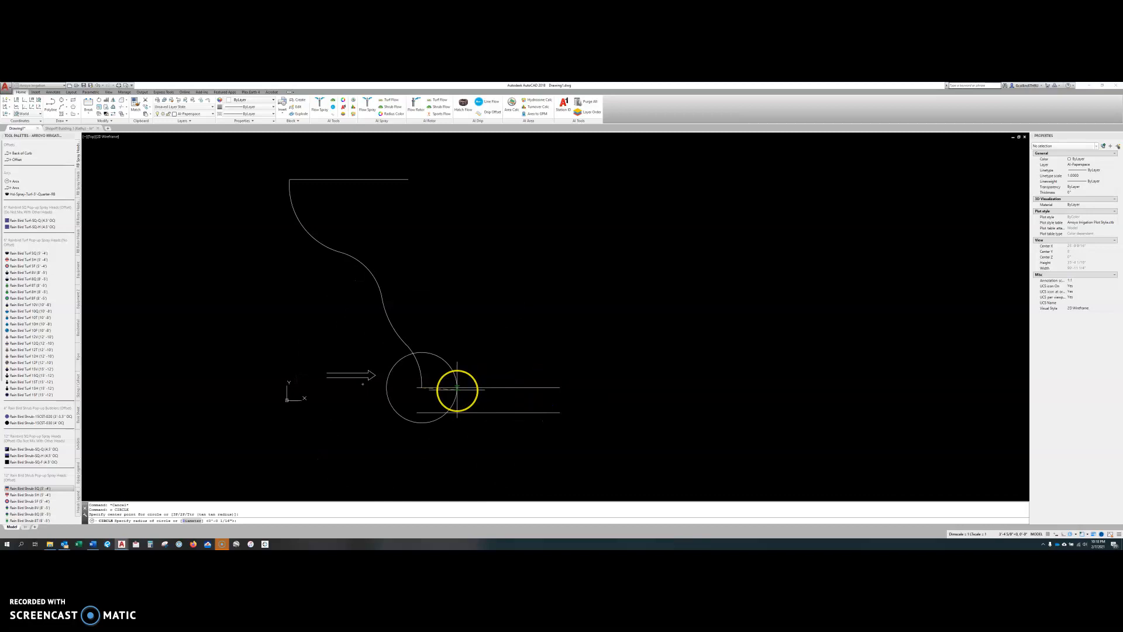
{"action": "key", "text": "Escape"}
{"action": "key", "text": "Escape"}
{"action": "key", "text": "Escape"}
Offset the wavy curve 3' to its right side
{"action": "scroll", "coordinate": [439, 392], "scroll_direction": "up", "scroll_amount": 4}
{"action": "type", "text": "o"}
{"action": "key", "text": "Return"}
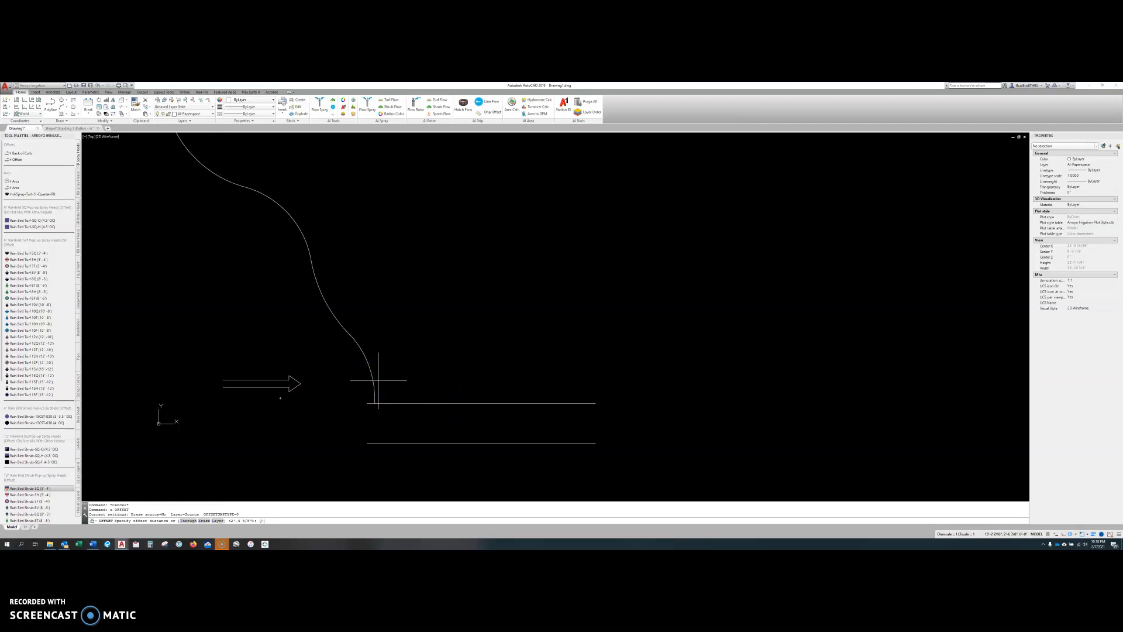
{"action": "key", "text": "Return"}
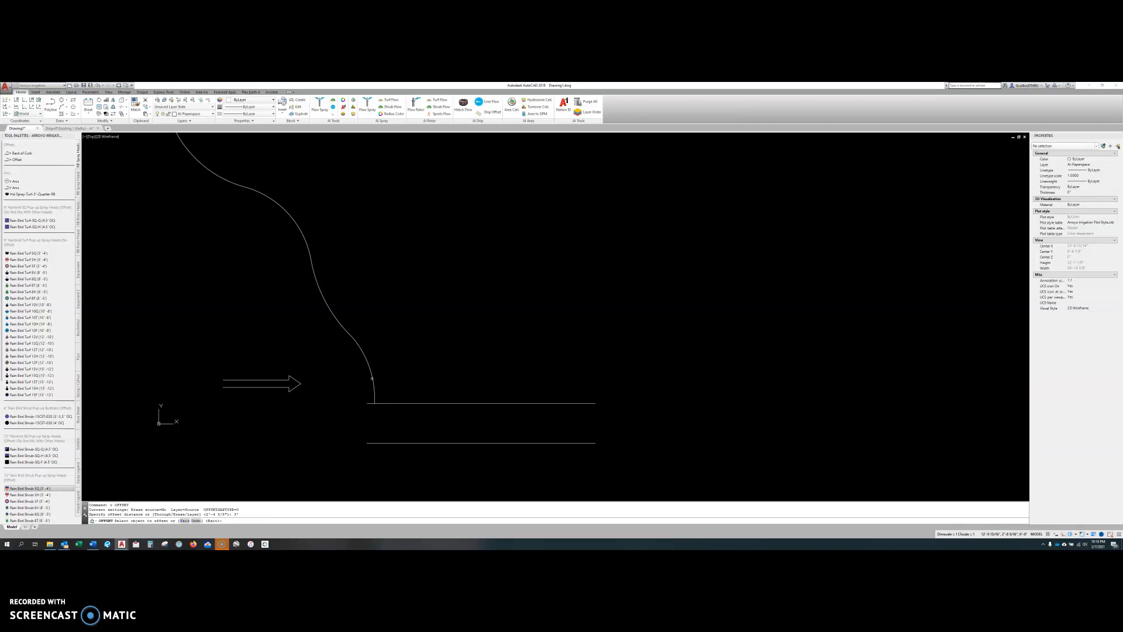
{"action": "left_click", "coordinate": [372, 378]}
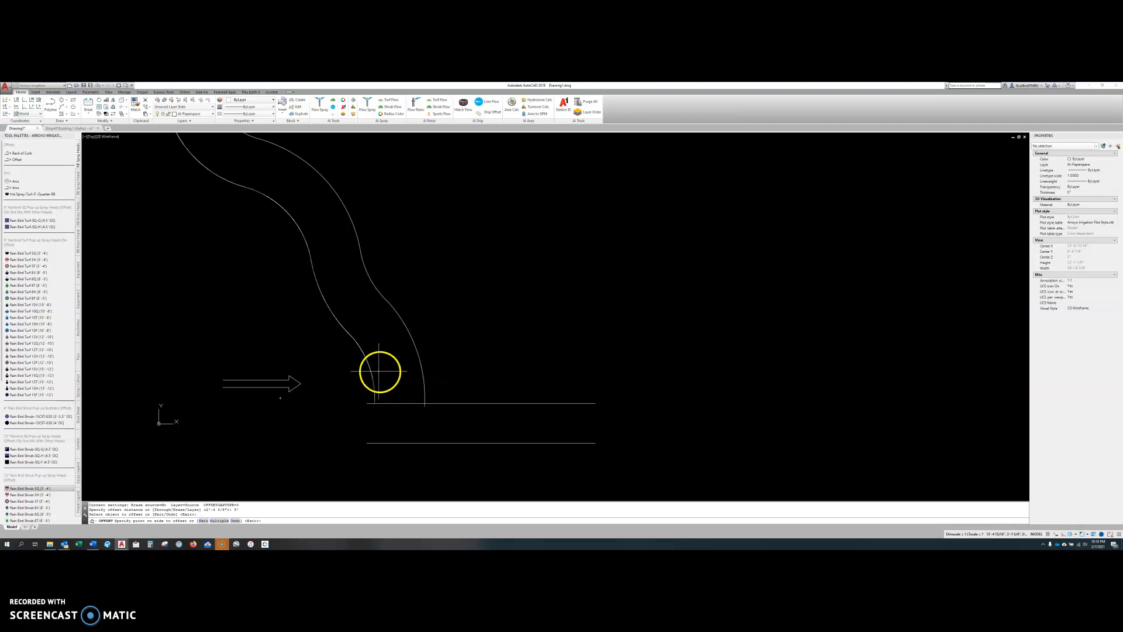
{"action": "scroll", "coordinate": [426, 371], "scroll_direction": "down", "scroll_amount": 2}
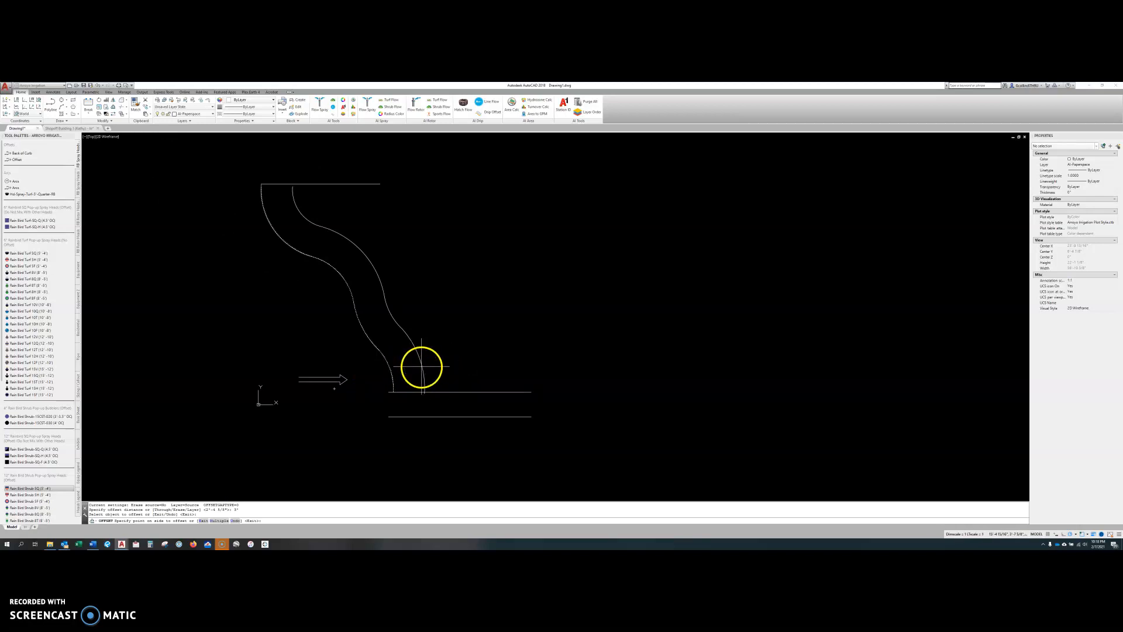
{"action": "left_click", "coordinate": [446, 363]}
{"action": "key", "text": "Return"}
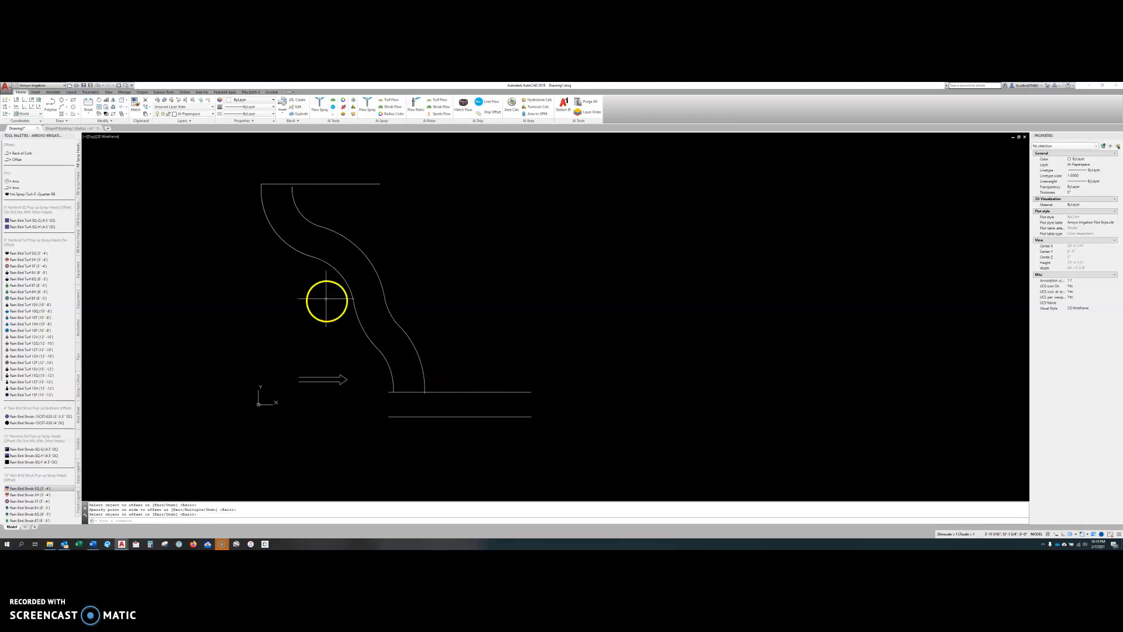
Trim the lower end of the offset curve where it overshoots the horizontal line, using that line as the cutting edge
{"action": "scroll", "coordinate": [444, 416], "scroll_direction": "up", "scroll_amount": 5}
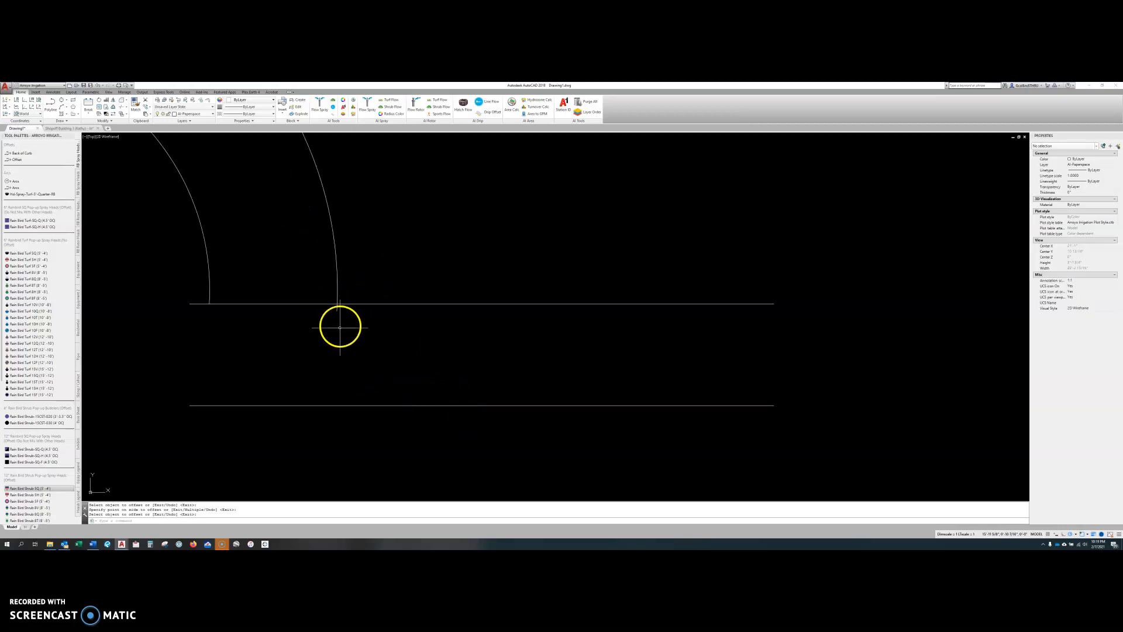
{"action": "scroll", "coordinate": [333, 311], "scroll_direction": "down", "scroll_amount": 4}
{"action": "middle_click_drag", "start_coordinate": [326, 319], "coordinate": [348, 420]}
{"action": "middle_click_drag", "start_coordinate": [338, 365], "coordinate": [351, 433]}
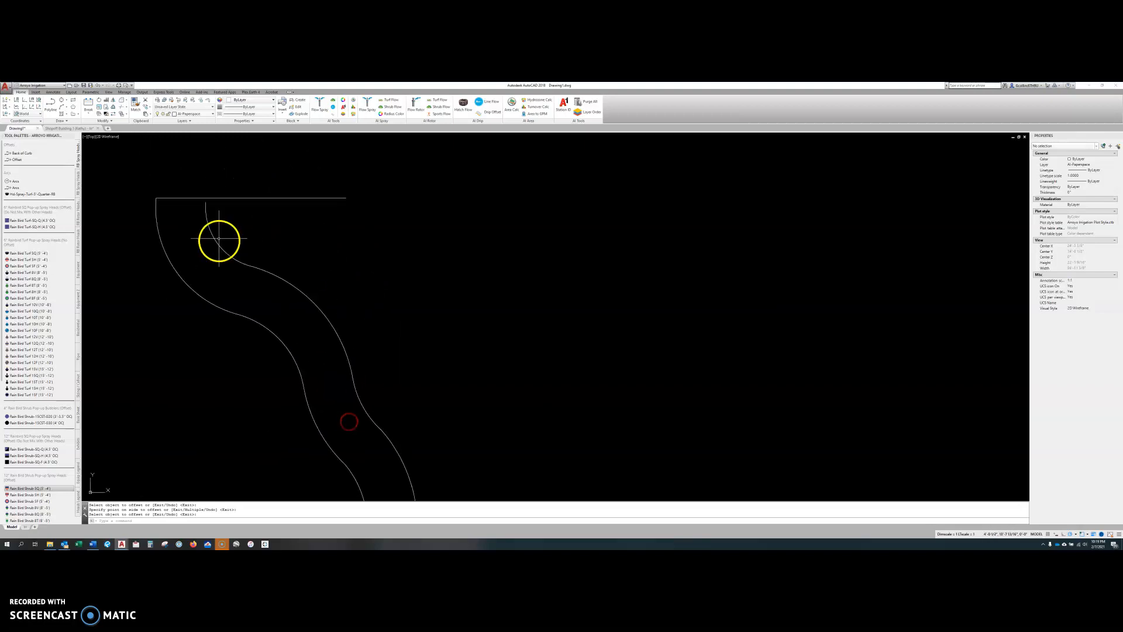
{"action": "scroll", "coordinate": [197, 200], "scroll_direction": "up", "scroll_amount": 3}
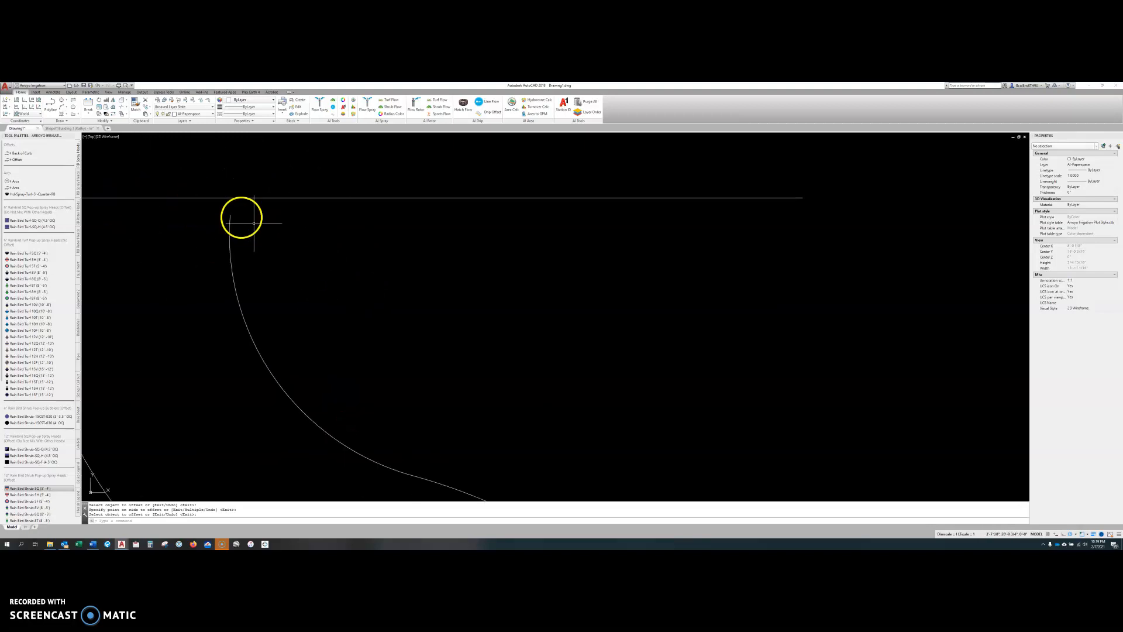
{"action": "scroll", "coordinate": [234, 178], "scroll_direction": "down", "scroll_amount": 3}
{"action": "middle_click_drag", "start_coordinate": [371, 386], "coordinate": [347, 217]}
{"action": "scroll", "coordinate": [424, 341], "scroll_direction": "up", "scroll_amount": 4}
{"action": "middle_click_drag", "start_coordinate": [393, 309], "coordinate": [419, 333]}
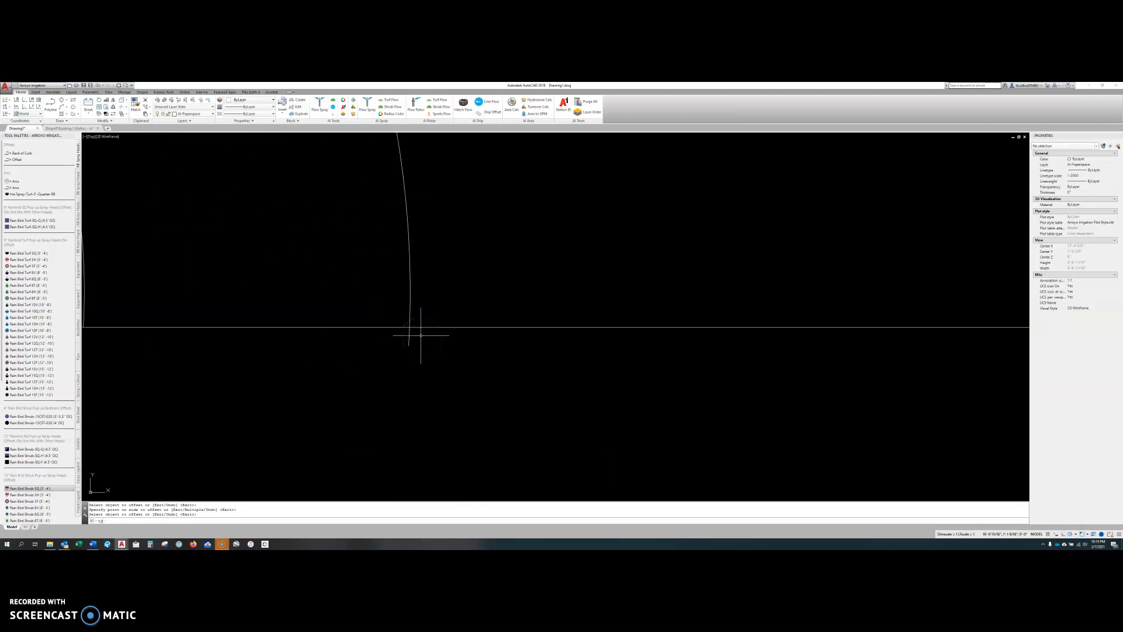
{"action": "key", "text": "Return"}
{"action": "left_click", "coordinate": [416, 328]}
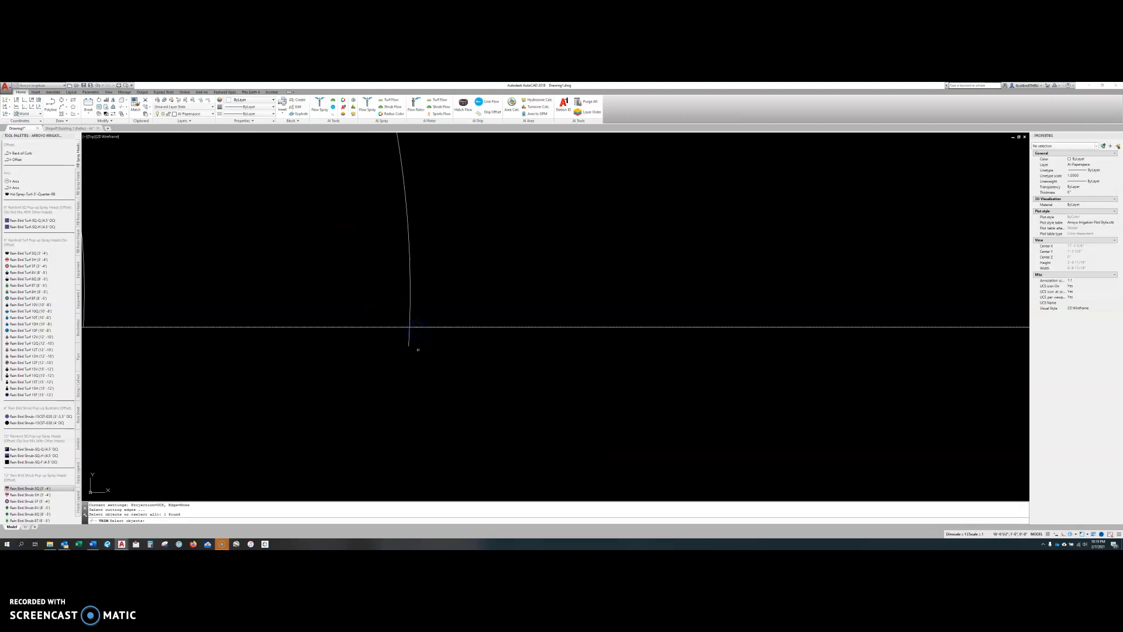
{"action": "key", "text": "Return"}
{"action": "left_click", "coordinate": [410, 341]}
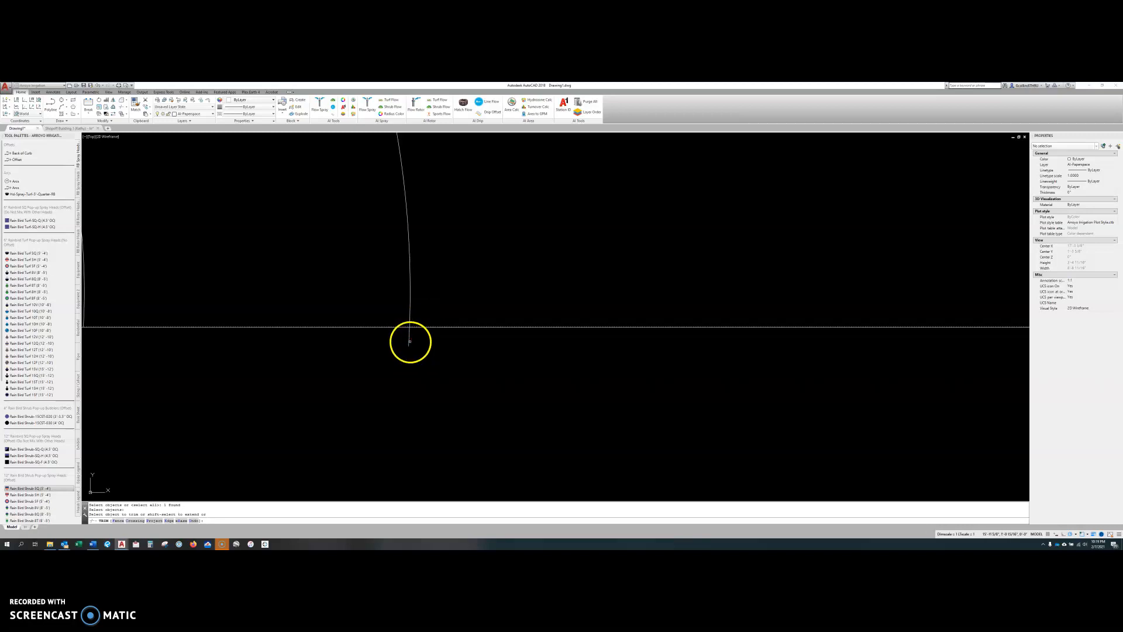
Extend the upper end of the offset curve to the upper horizontal line, using that line as the boundary edge
{"action": "scroll", "coordinate": [424, 381], "scroll_direction": "down", "scroll_amount": 5}
{"action": "scroll", "coordinate": [283, 166], "scroll_direction": "up", "scroll_amount": 6}
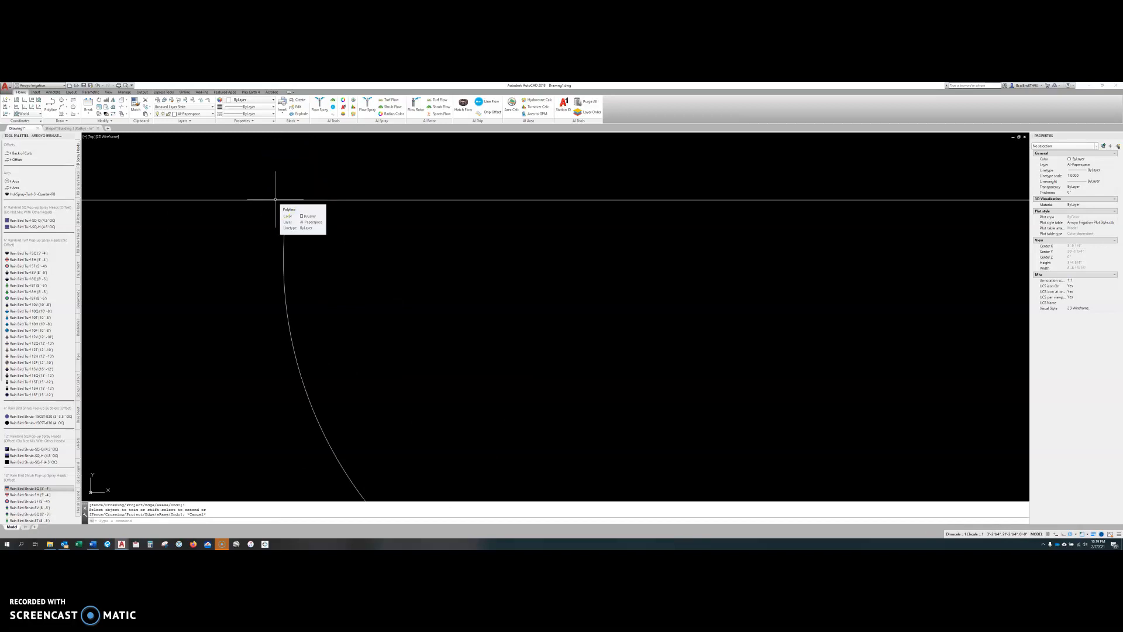
{"action": "type", "text": "e"}
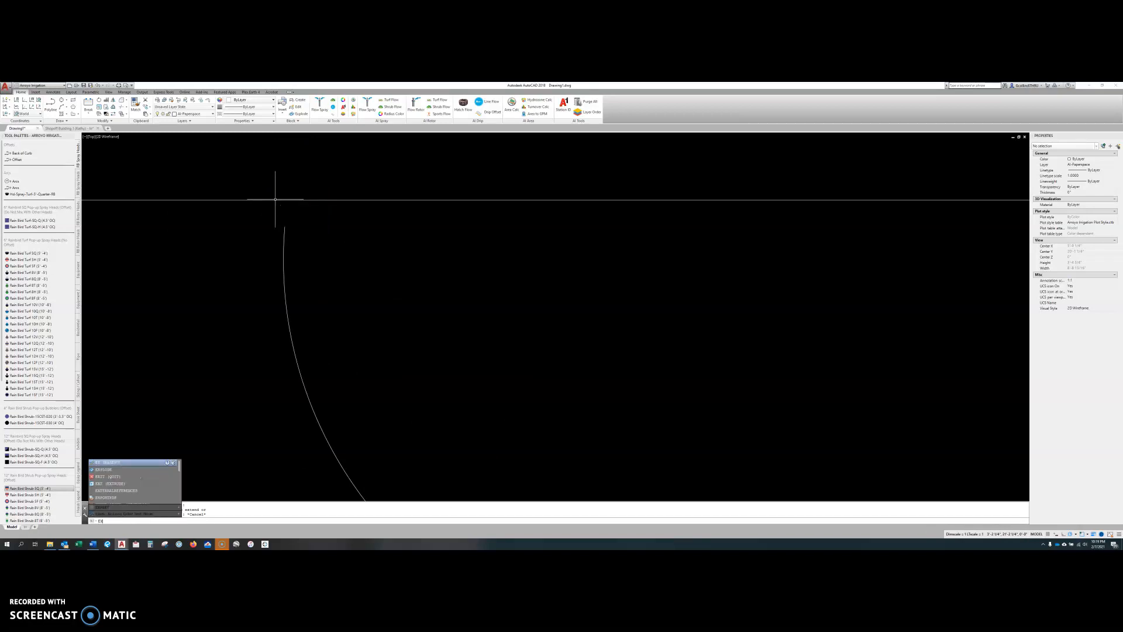
{"action": "type", "text": "x"}
{"action": "key", "text": "Return"}
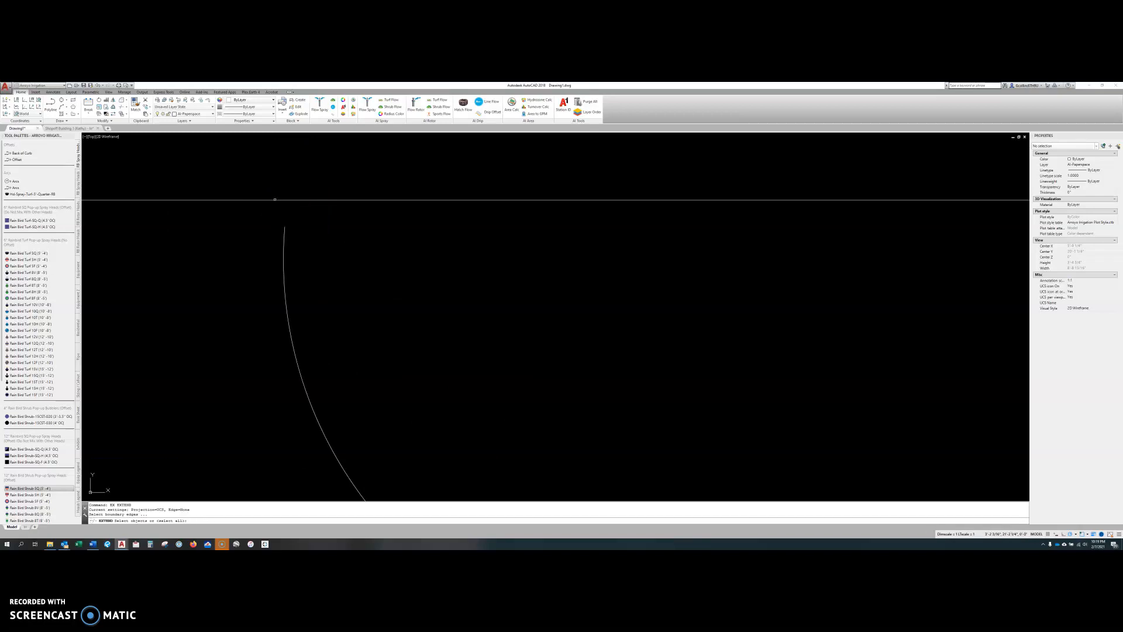
{"action": "left_click", "coordinate": [272, 200]}
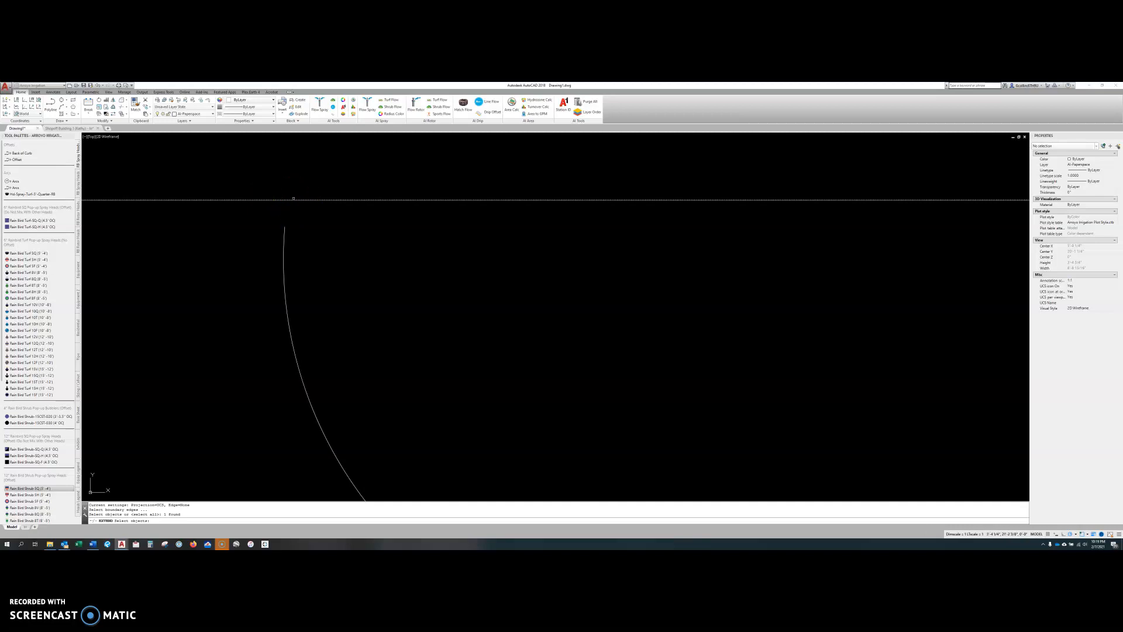
{"action": "key", "text": "Return"}
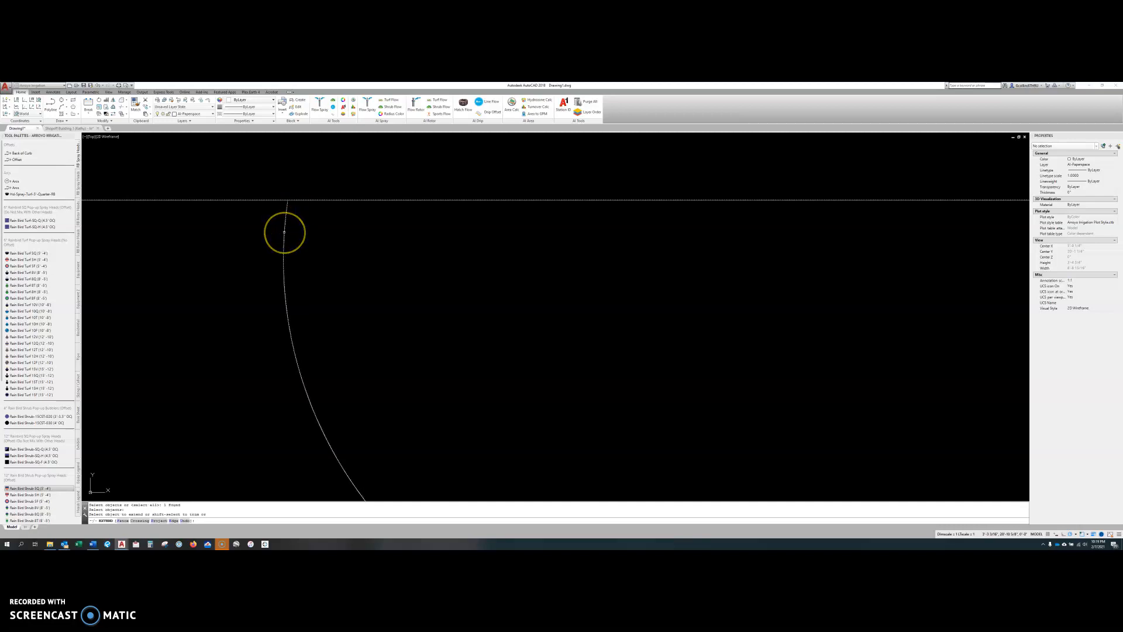
{"action": "left_click", "coordinate": [284, 233]}
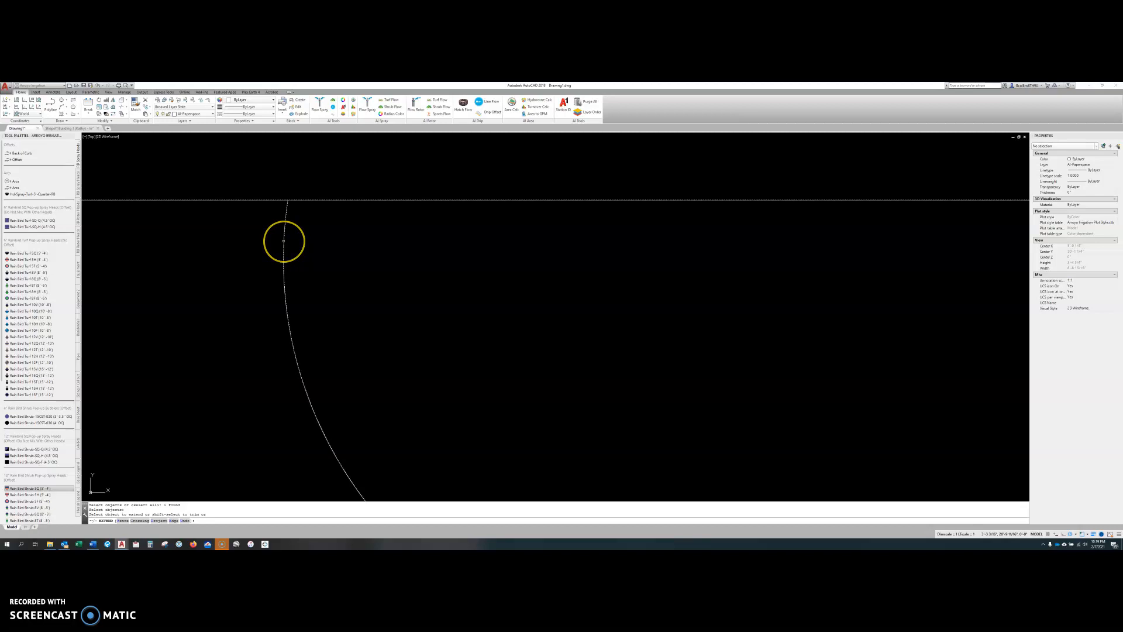
{"action": "right_click", "coordinate": [308, 279]}
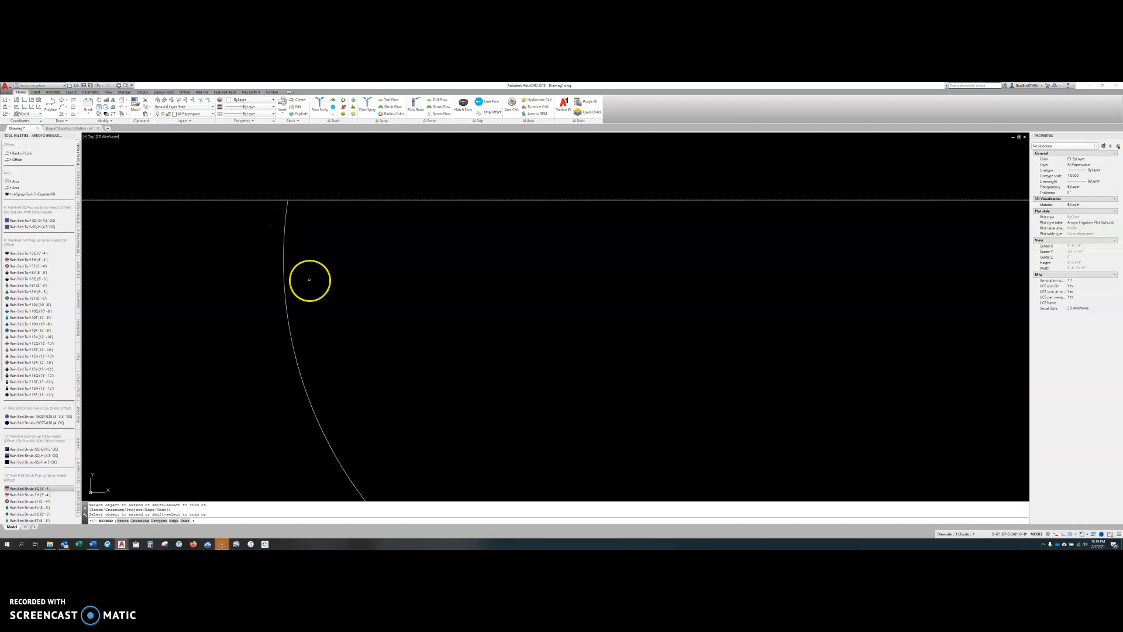
Delete both wavy curves and the three horizontal lines, keeping the arrow
{"action": "scroll", "coordinate": [311, 223], "scroll_direction": "down", "scroll_amount": 7}
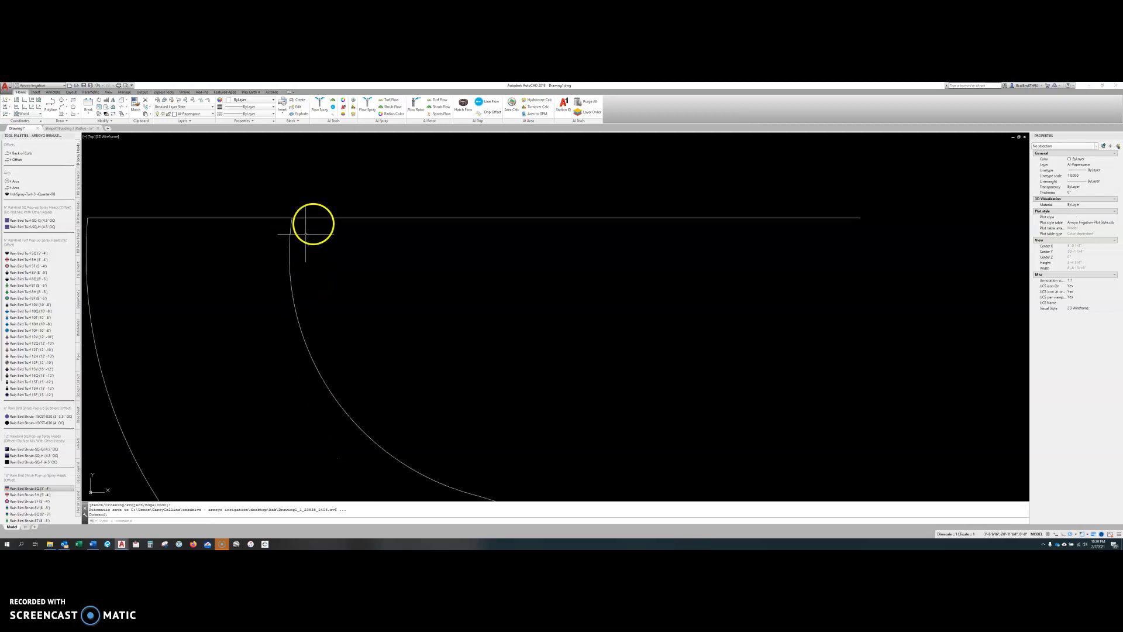
{"action": "scroll", "coordinate": [296, 200], "scroll_direction": "down", "scroll_amount": 1}
{"action": "scroll", "coordinate": [319, 261], "scroll_direction": "up", "scroll_amount": 1}
{"action": "middle_click_drag", "start_coordinate": [319, 261], "coordinate": [308, 307]}
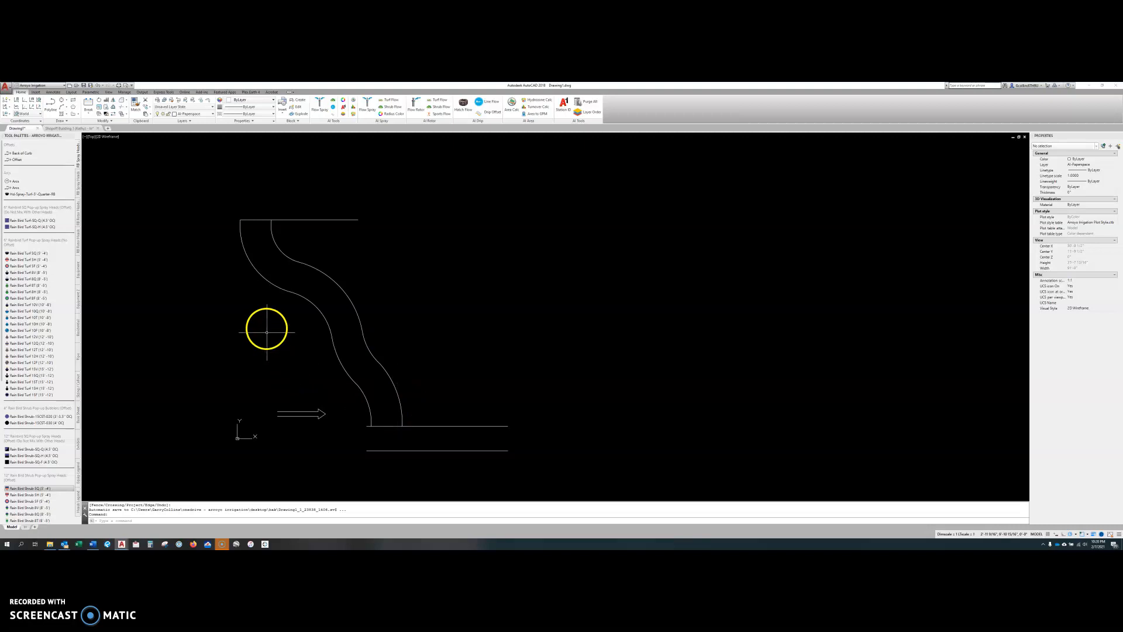
{"action": "middle_click_drag", "start_coordinate": [323, 404], "coordinate": [316, 381]}
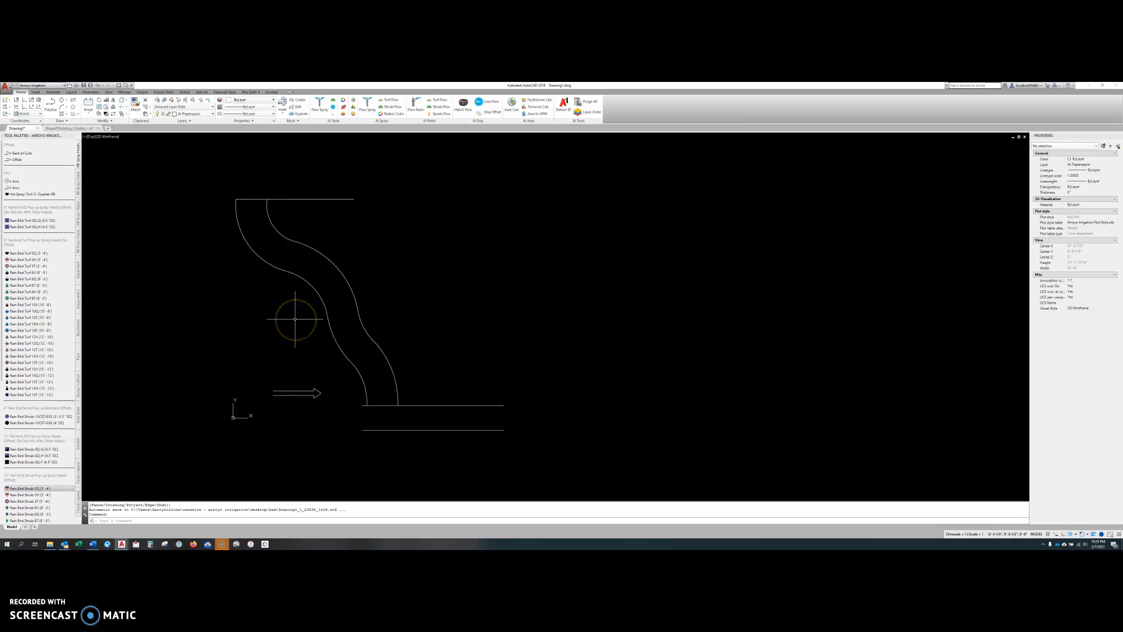
{"action": "left_click", "coordinate": [448, 443]}
{"action": "left_click", "coordinate": [354, 347]}
{"action": "left_click", "coordinate": [351, 233]}
{"action": "left_click", "coordinate": [286, 191]}
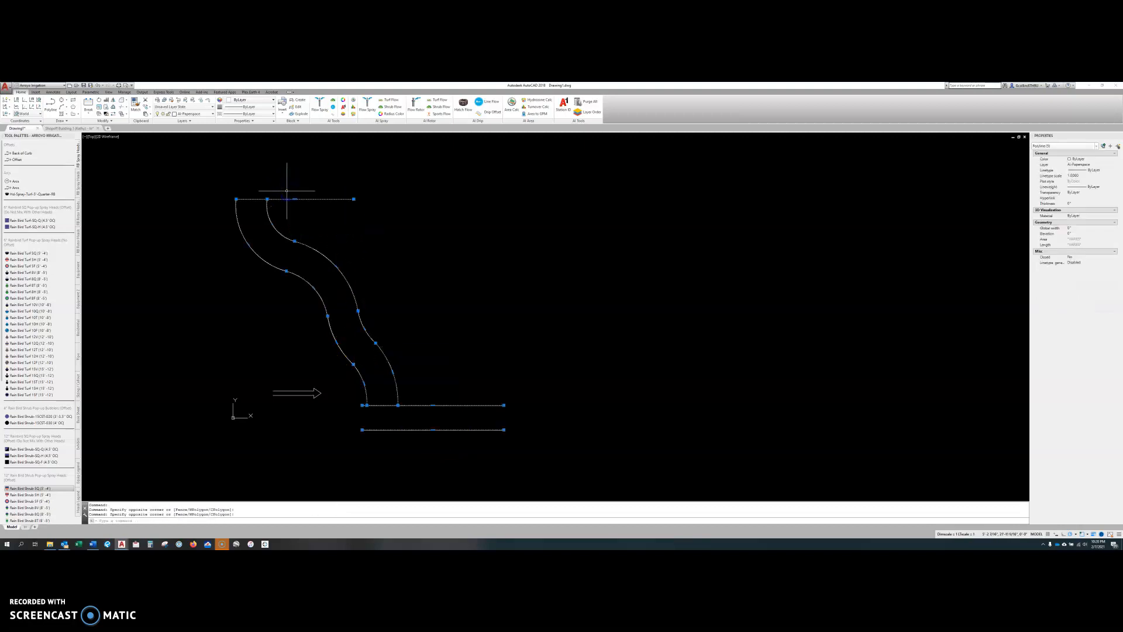
{"action": "key", "text": "Delete"}
Break the arrow's outline at its pointed tip
{"action": "mouse_move", "coordinate": [331, 384]}
{"action": "middle_mouse_down"}
{"action": "mouse_move", "coordinate": [346, 331]}
{"action": "mouse_move", "coordinate": [365, 367]}
{"action": "middle_mouse_up"}
{"action": "scroll", "coordinate": [280, 357], "scroll_direction": "up", "scroll_amount": 5}
{"action": "scroll", "coordinate": [414, 349], "scroll_direction": "up", "scroll_amount": 4}
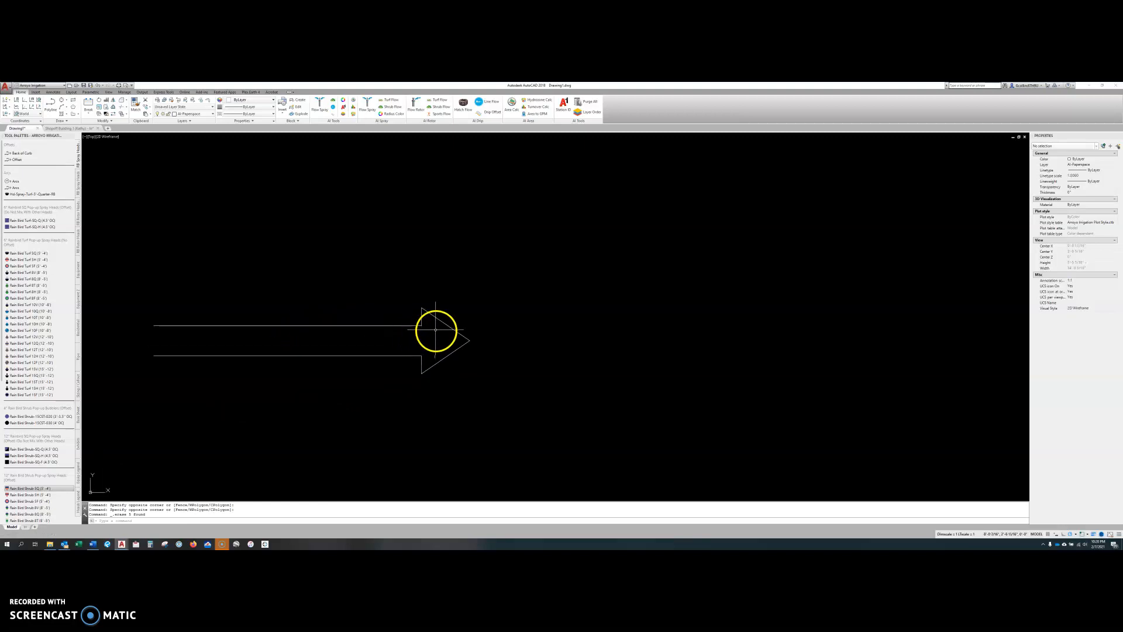
{"action": "key", "text": "Escape"}
{"action": "key", "text": "Escape"}
{"action": "key", "text": "Escape"}
{"action": "middle_click_drag", "start_coordinate": [394, 331], "coordinate": [476, 313]}
{"action": "scroll", "coordinate": [319, 311], "scroll_direction": "up", "scroll_amount": 2}
{"action": "middle_click_drag", "start_coordinate": [318, 311], "coordinate": [383, 304]}
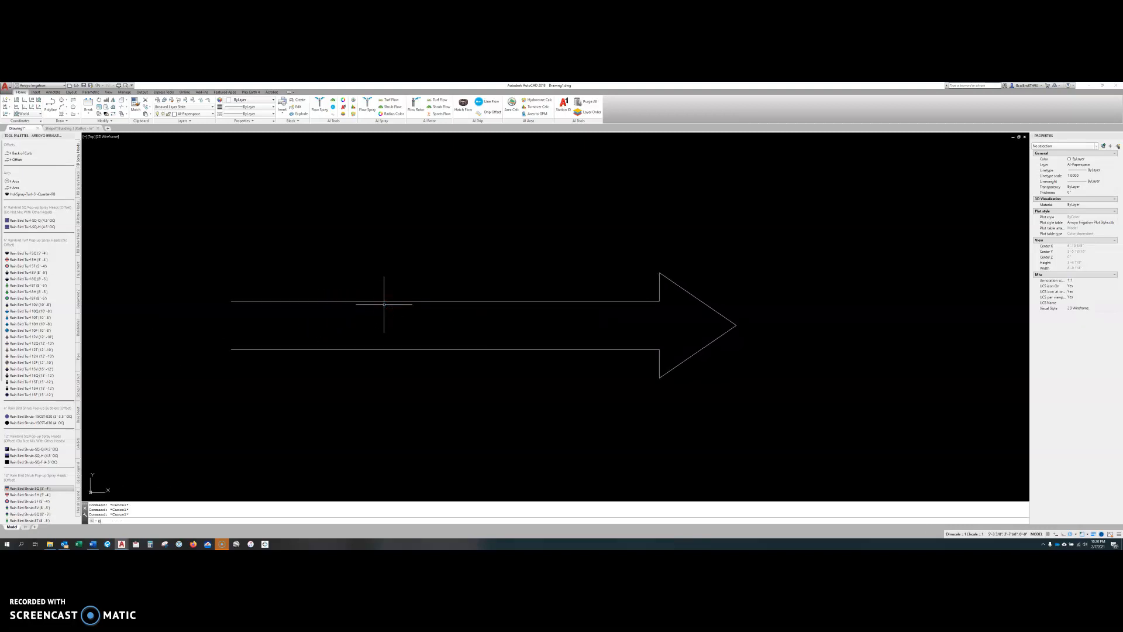
{"action": "type", "text": "b"}
{"action": "key", "text": "Return"}
{"action": "left_click", "coordinate": [652, 321]}
{"action": "type", "text": "br"}
{"action": "key", "text": "Return"}
{"action": "left_click", "coordinate": [715, 310]}
{"action": "left_click", "coordinate": [736, 324]}
Delete the upper half of the arrow
{"action": "left_click", "coordinate": [689, 301]}
{"action": "left_click", "coordinate": [619, 266]}
{"action": "key", "text": "Delete"}
{"action": "left_click", "coordinate": [464, 331]}
{"action": "left_click", "coordinate": [338, 382]}
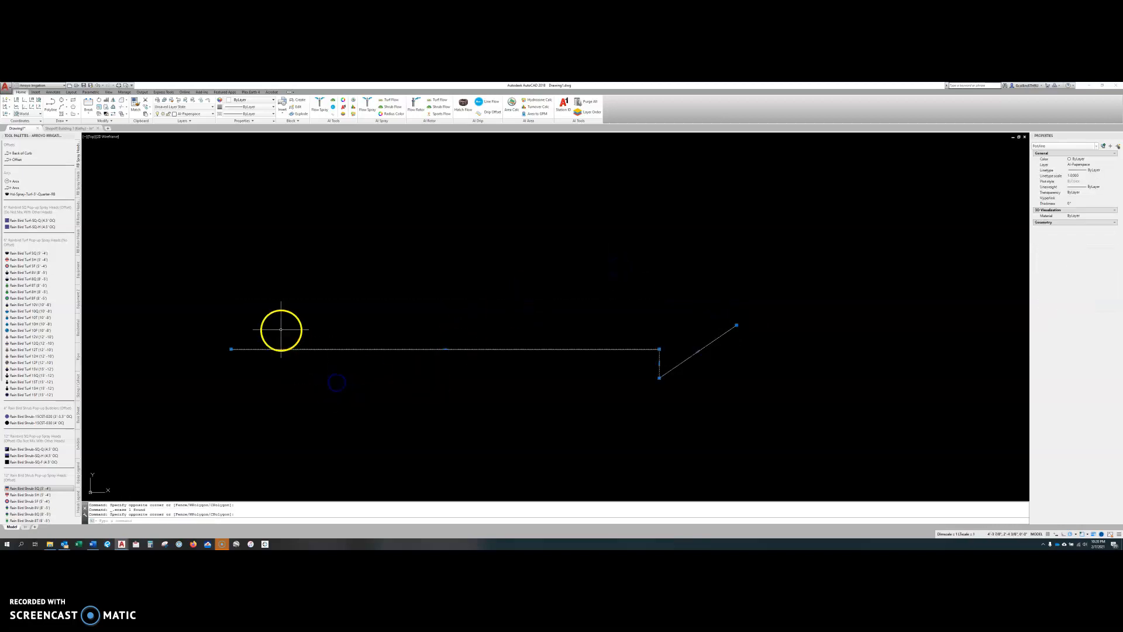
{"action": "left_click", "coordinate": [231, 350]}
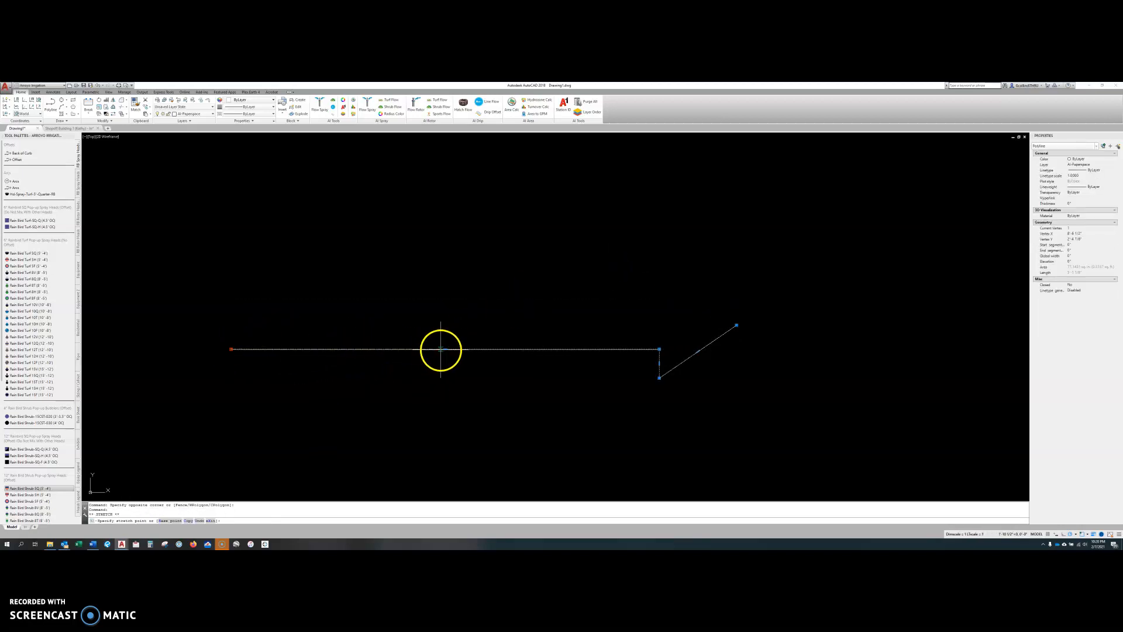
{"action": "key", "text": "Escape"}
{"action": "middle_click_drag", "start_coordinate": [595, 307], "coordinate": [429, 332]}
{"action": "left_click", "coordinate": [401, 389]}
{"action": "left_click", "coordinate": [329, 373]}
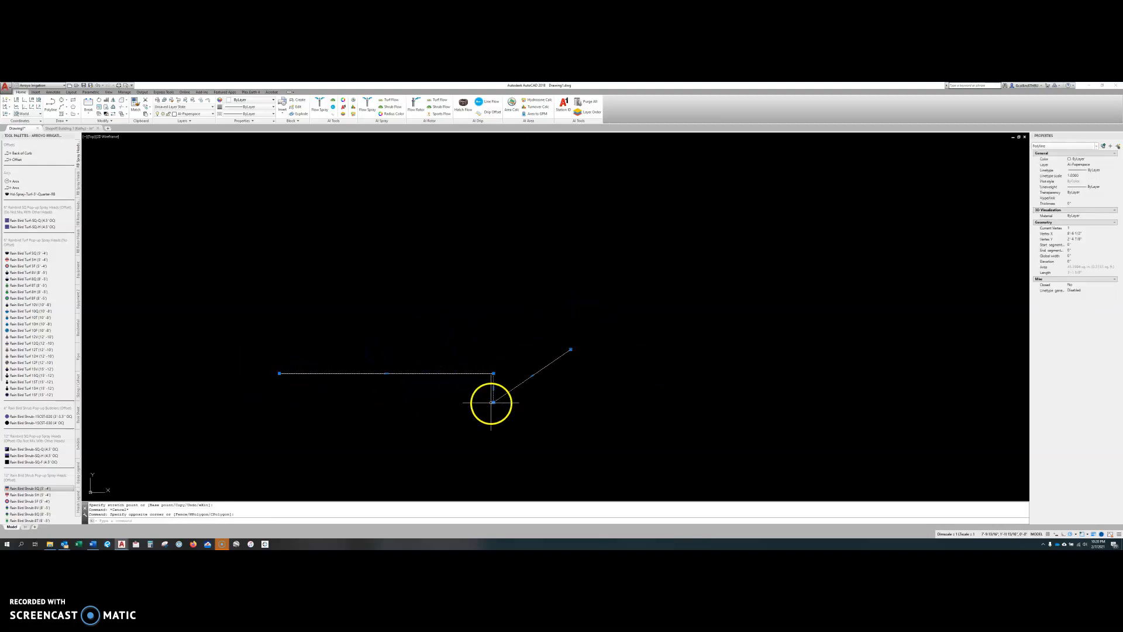
{"action": "middle_click_drag", "start_coordinate": [487, 347], "coordinate": [471, 356]}
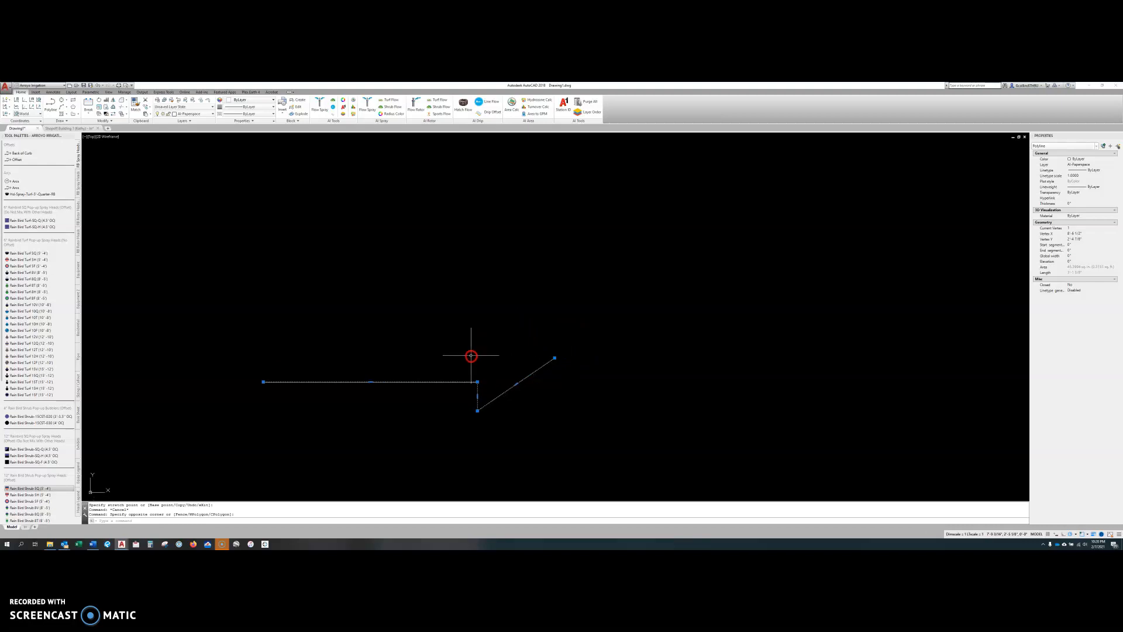
{"action": "key", "text": "Escape"}
Delete the remaining lower half of the arrow
{"action": "left_click", "coordinate": [448, 388]}
{"action": "left_click", "coordinate": [435, 369]}
{"action": "key", "text": "Delete"}
Draw a half-arrow polyline with a horizontal shaft running right, a short vertical drop, and a diagonal rising to the tip
{"action": "type", "text": "pl"}
{"action": "key", "text": "Return"}
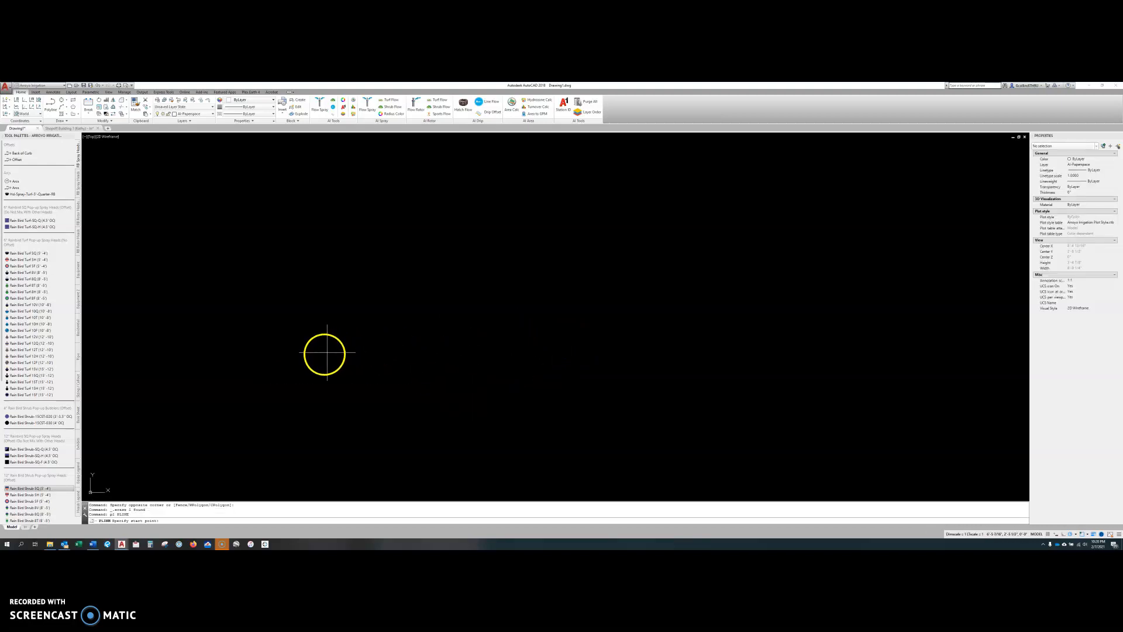
{"action": "left_click", "coordinate": [269, 340]}
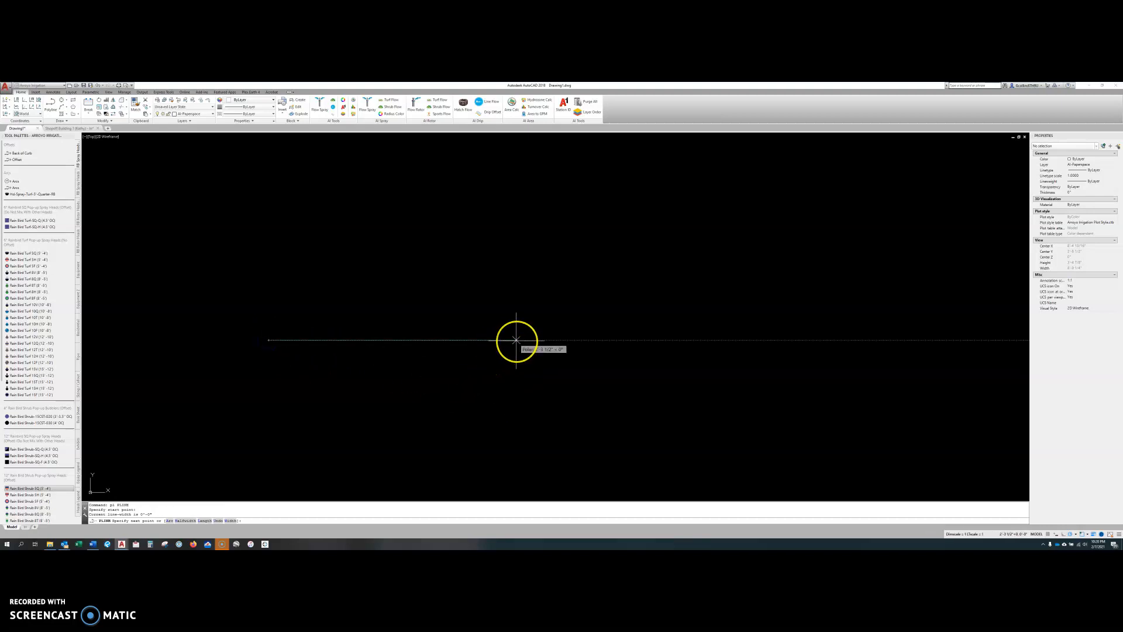
{"action": "left_click", "coordinate": [467, 340]}
{"action": "left_click", "coordinate": [468, 371]}
{"action": "left_click", "coordinate": [528, 321]}
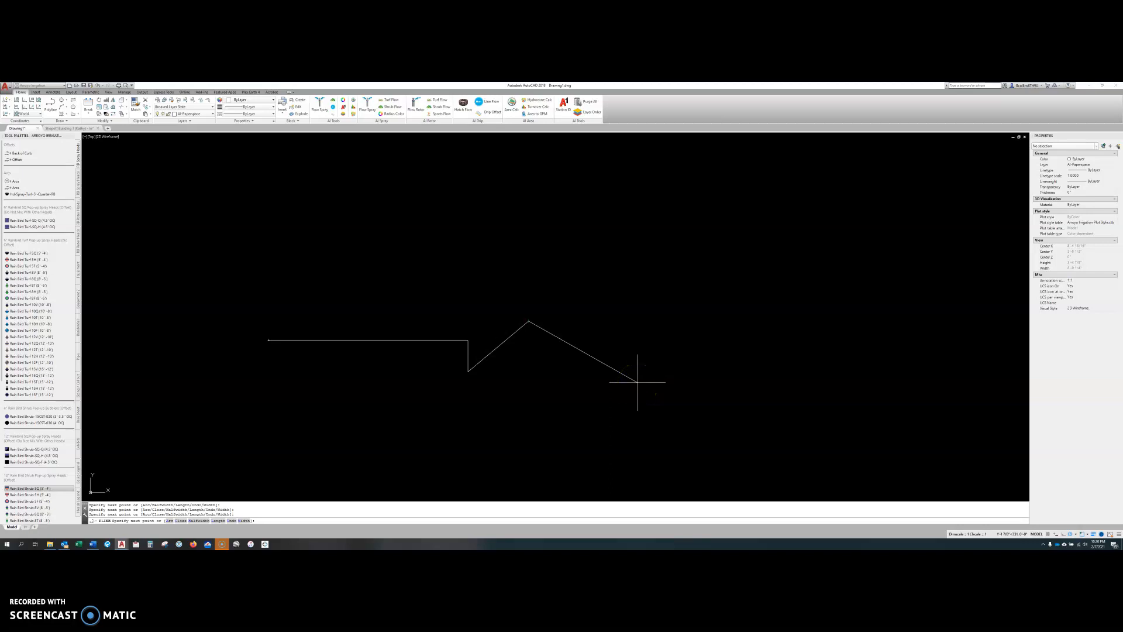
{"action": "left_click", "coordinate": [681, 358]}
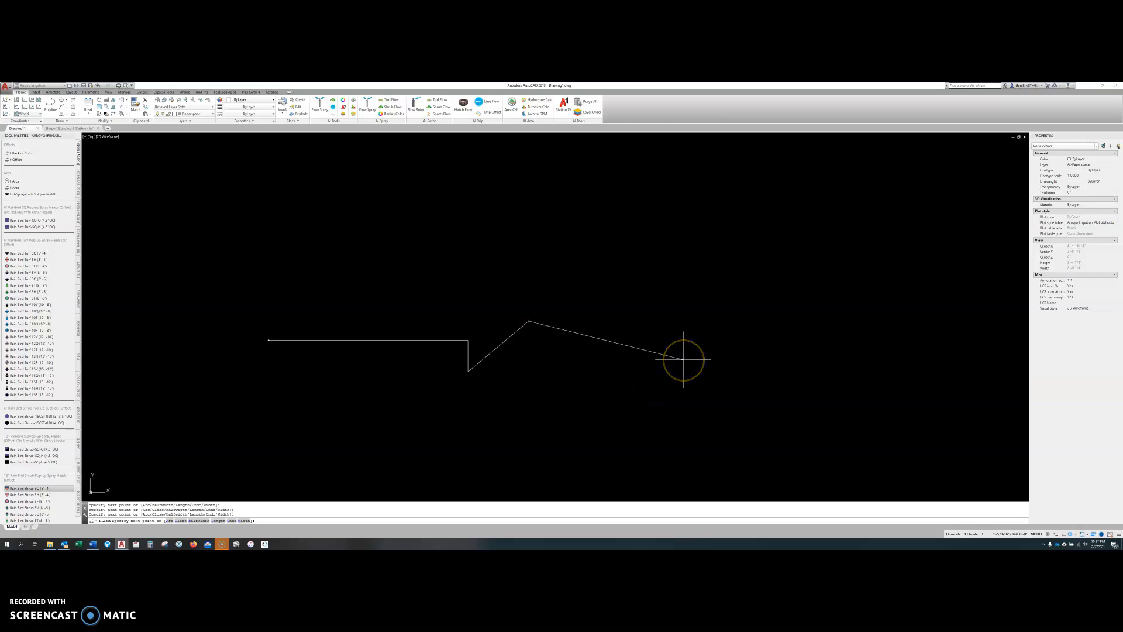
{"action": "left_click", "coordinate": [674, 356]}
{"action": "left_click", "coordinate": [633, 297]}
{"action": "key", "text": "Escape"}
Draw a second polyline from the diagonal's upper end through four zigzag points back to the start of the horizontal shaft
{"action": "left_click", "coordinate": [567, 294]}
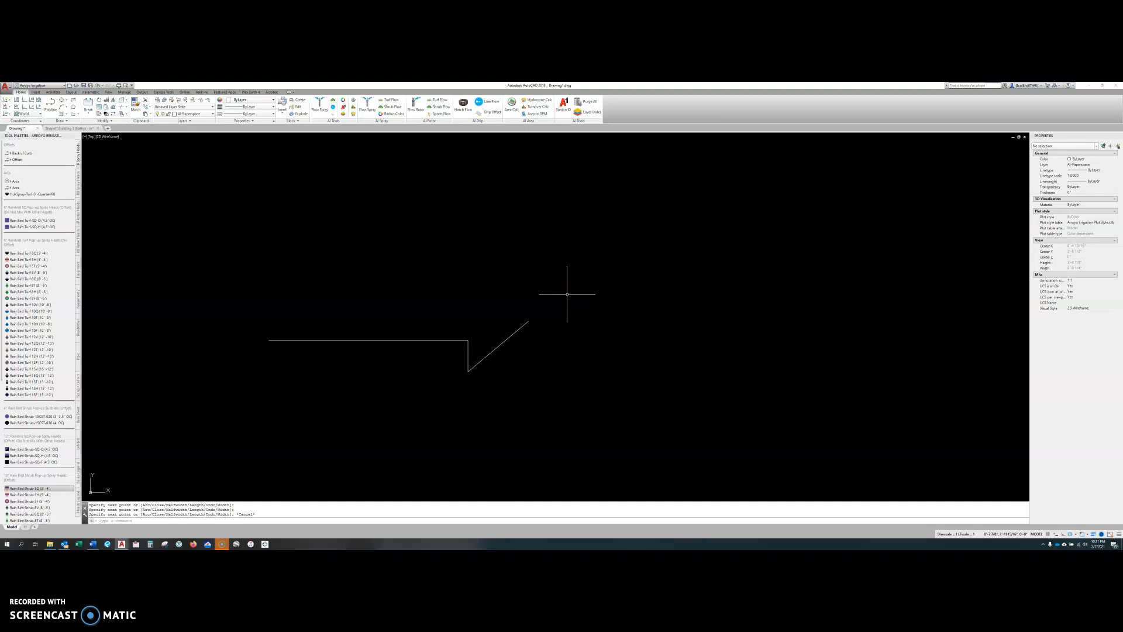
{"action": "left_click", "coordinate": [571, 287]}
{"action": "key", "text": "Return"}
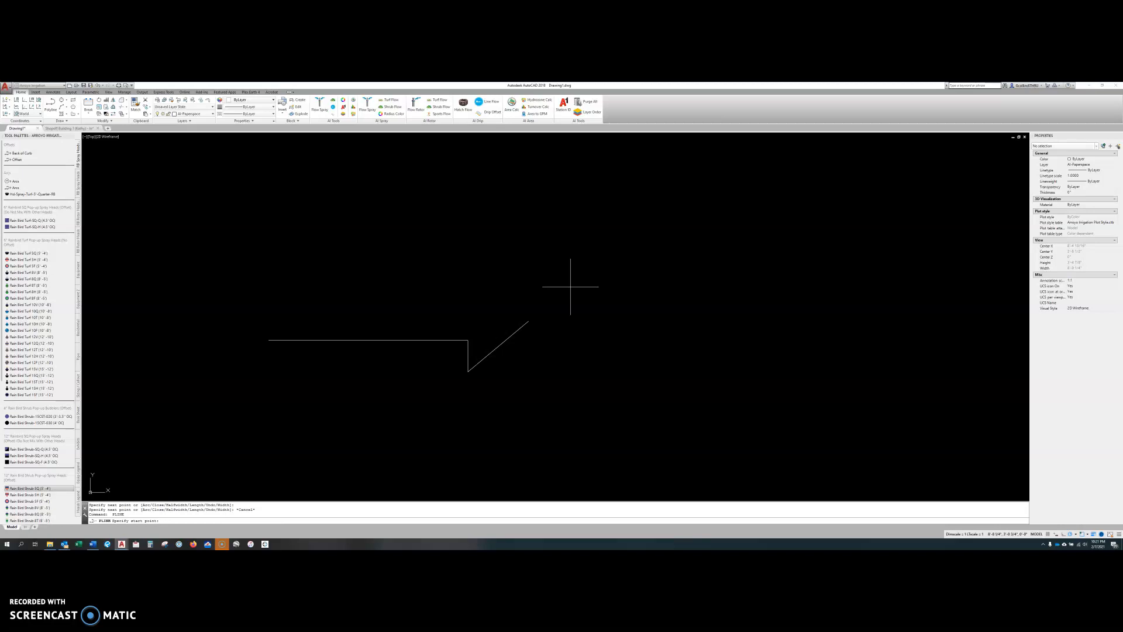
{"action": "key", "text": "Return"}
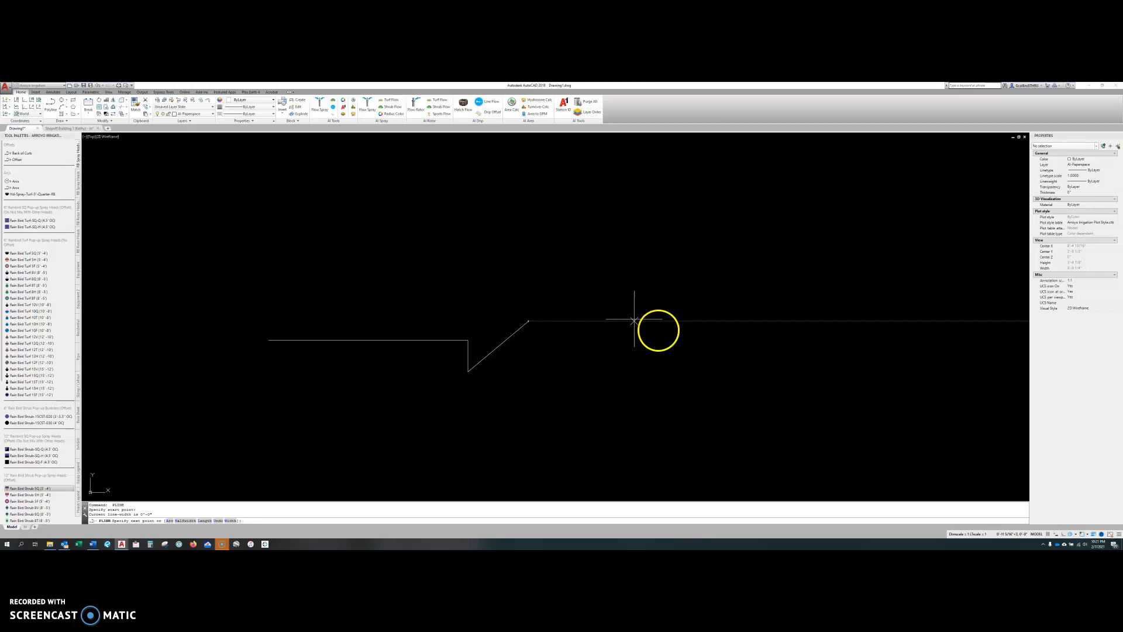
{"action": "left_click", "coordinate": [627, 264]}
{"action": "left_click", "coordinate": [506, 242]}
{"action": "left_click", "coordinate": [446, 303]}
{"action": "left_click", "coordinate": [314, 210]}
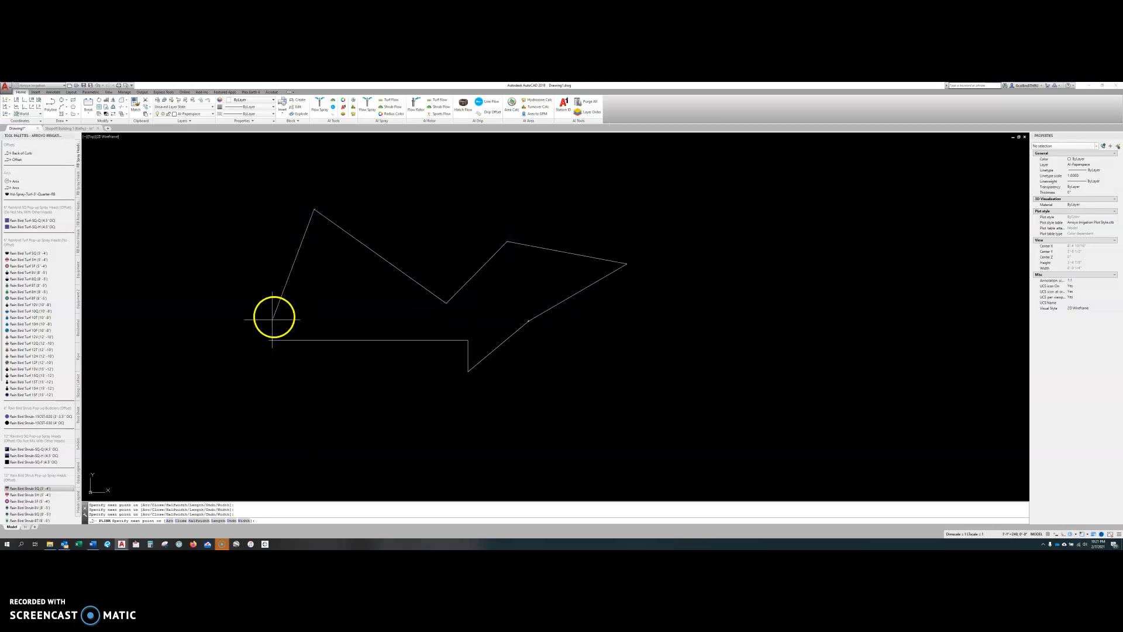
{"action": "left_click", "coordinate": [269, 340]}
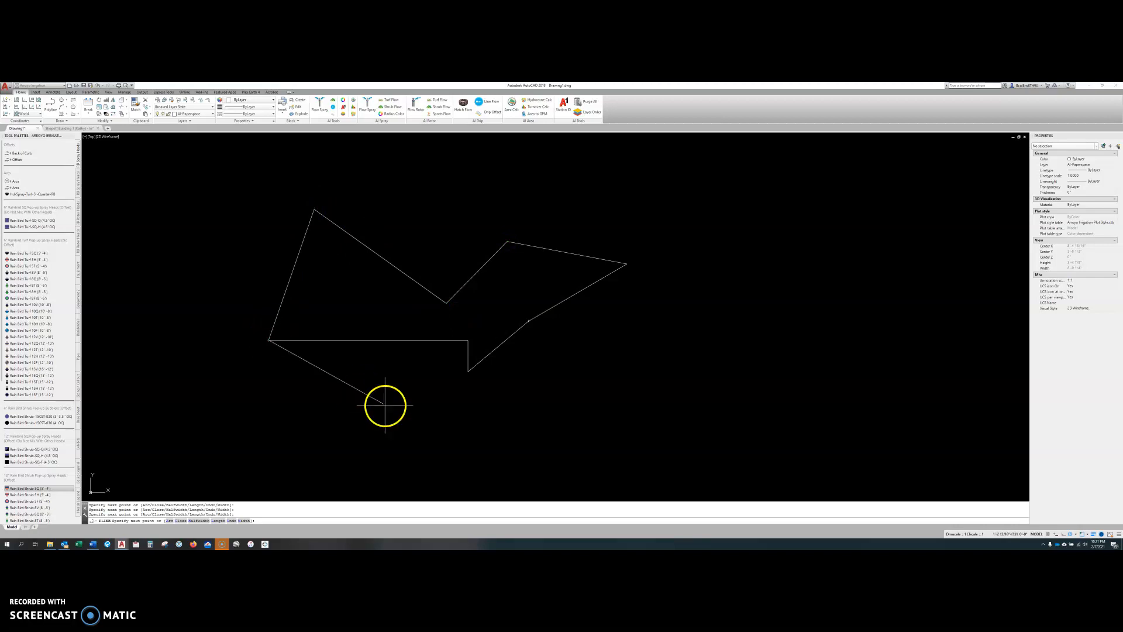
{"action": "key", "text": "Escape"}
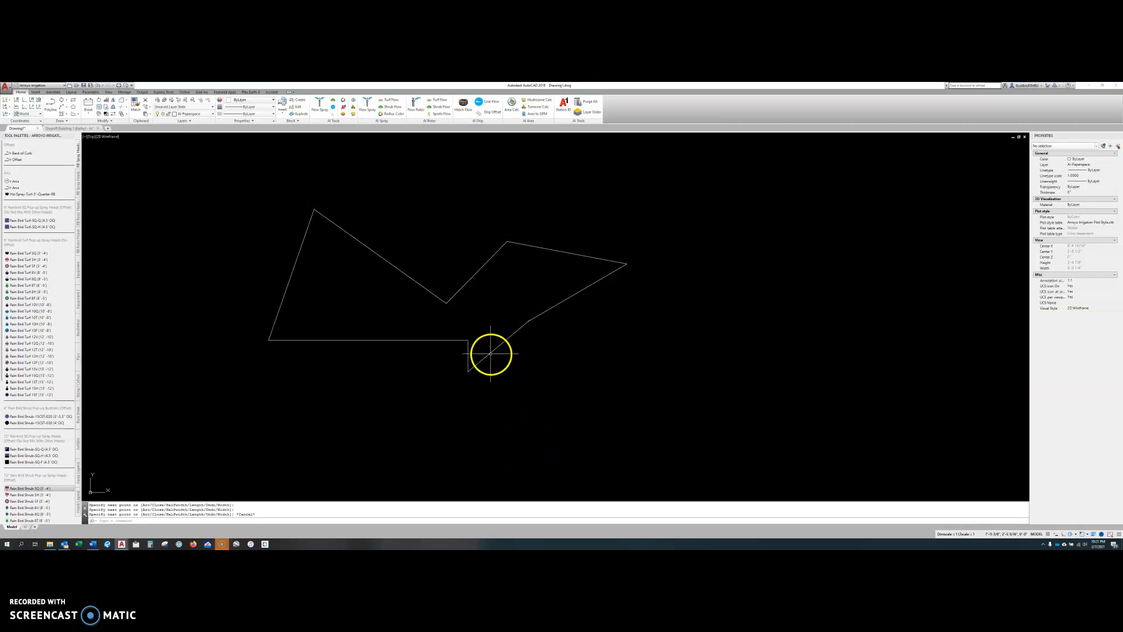
Select the two polylines separately and together to examine whether they form one object where they meet
{"action": "left_click", "coordinate": [489, 353]}
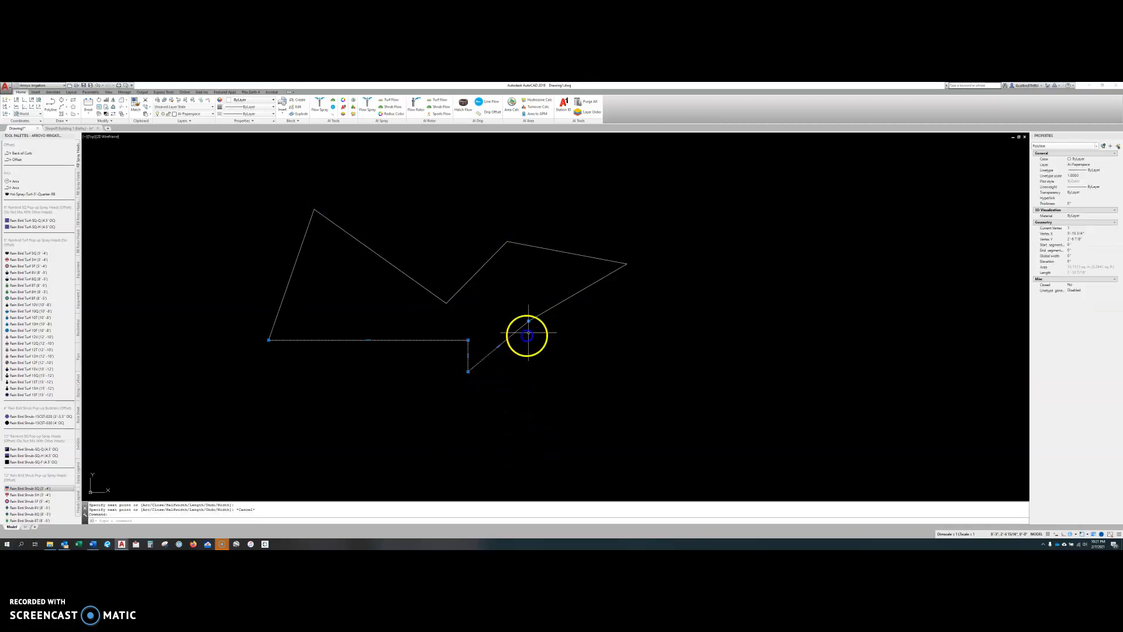
{"action": "left_click", "coordinate": [534, 315]}
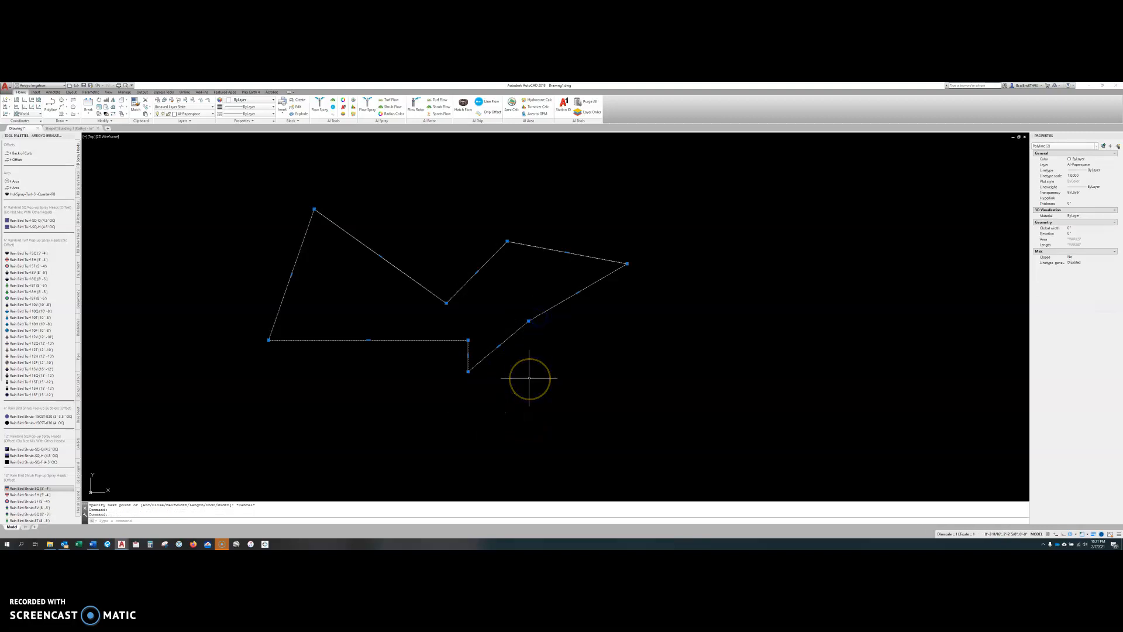
{"action": "key", "text": "Escape"}
{"action": "left_click", "coordinate": [521, 326]}
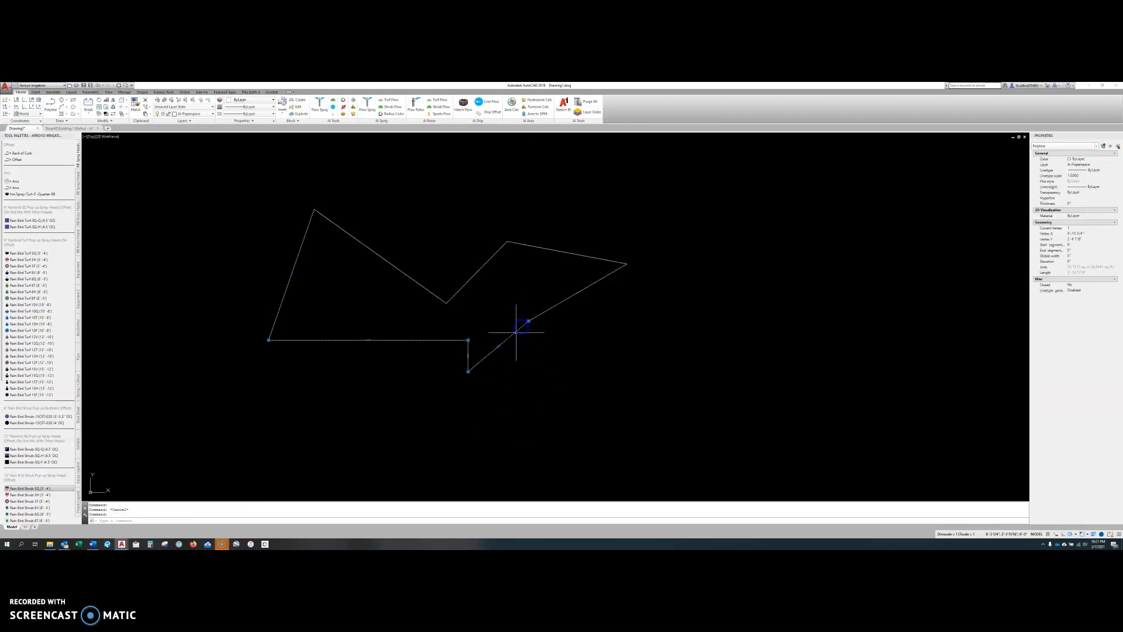
{"action": "left_click", "coordinate": [522, 327]}
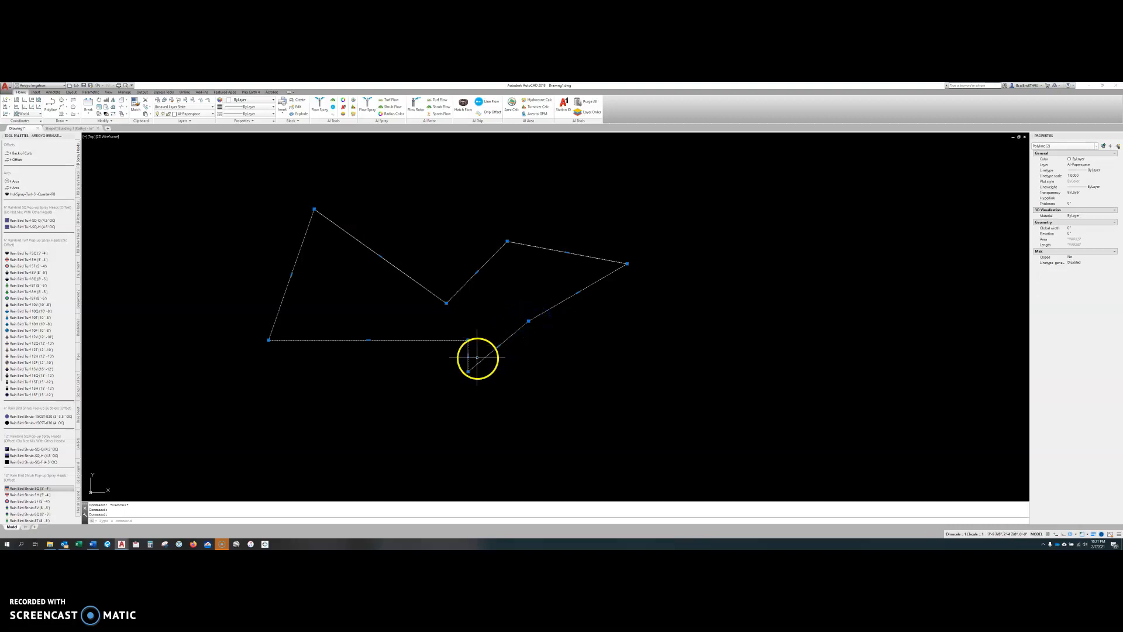
{"action": "key", "text": "Escape"}
{"action": "left_click", "coordinate": [523, 327]}
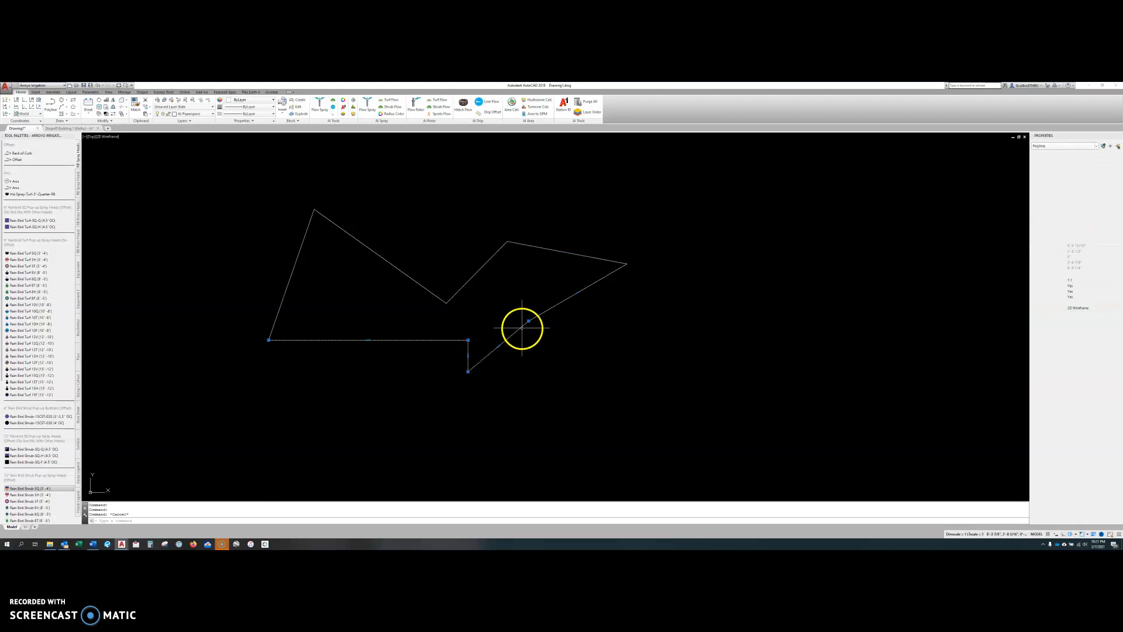
{"action": "key", "text": "Escape"}
{"action": "left_click", "coordinate": [538, 314]}
{"action": "left_click", "coordinate": [534, 321]}
{"action": "left_click", "coordinate": [500, 402]}
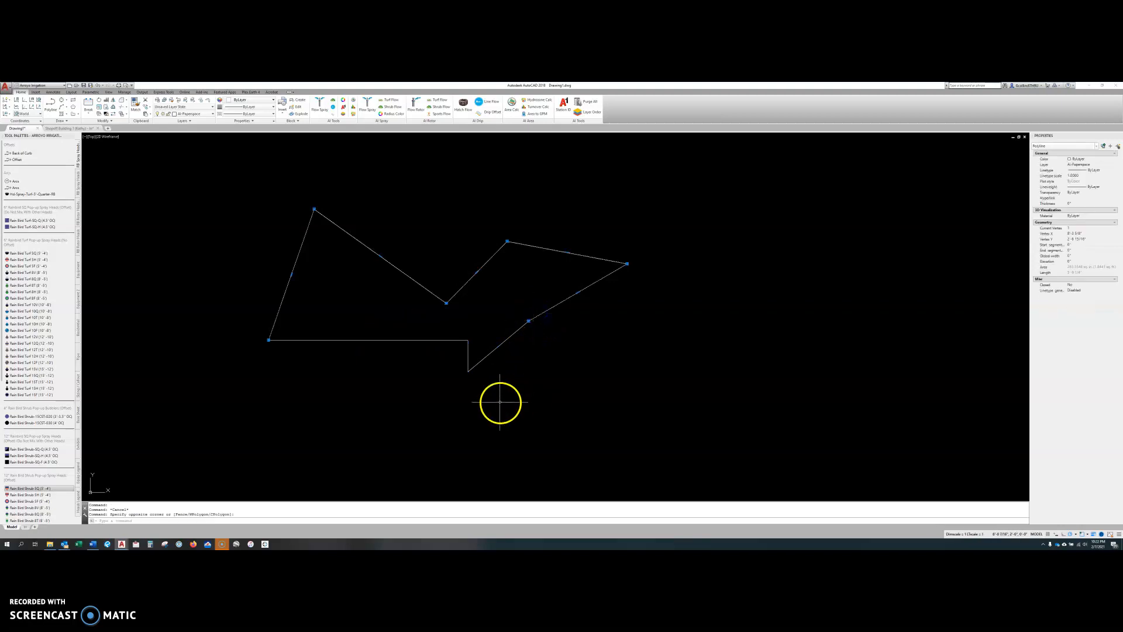
{"action": "key", "text": "Escape"}
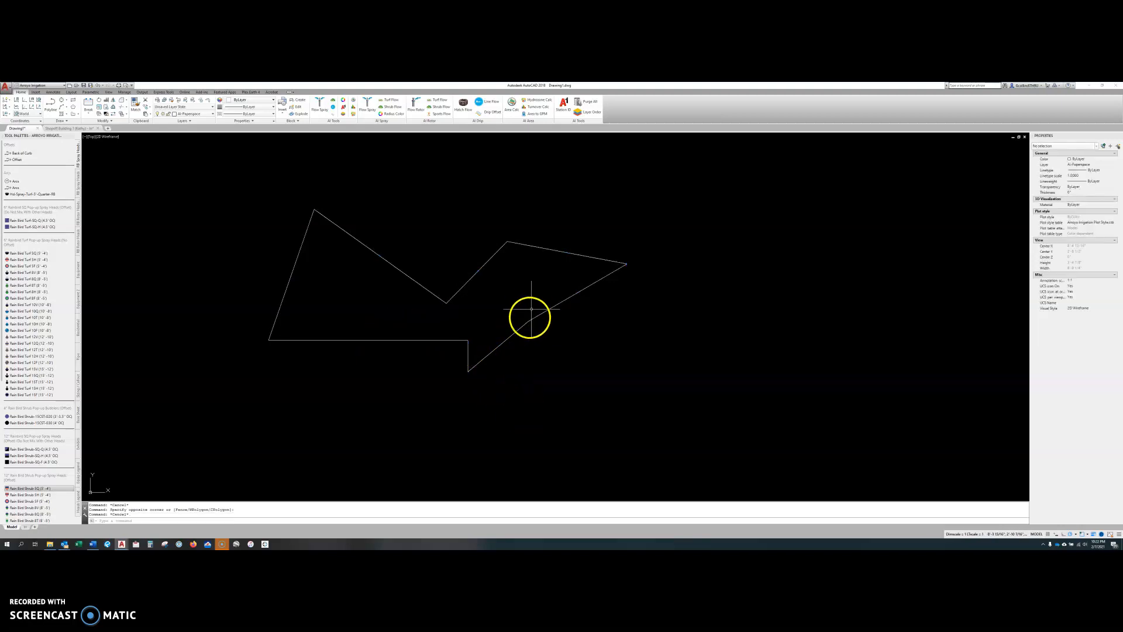
{"action": "left_click", "coordinate": [524, 321]}
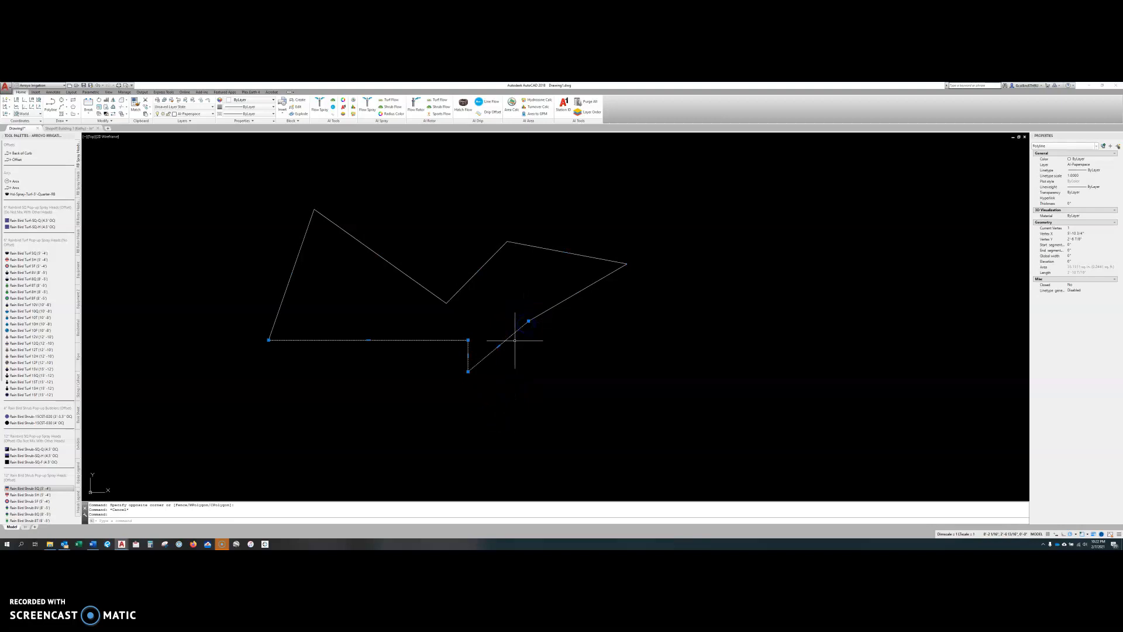
{"action": "key", "text": "Escape"}
{"action": "left_click", "coordinate": [517, 331]}
{"action": "left_click", "coordinate": [539, 321]}
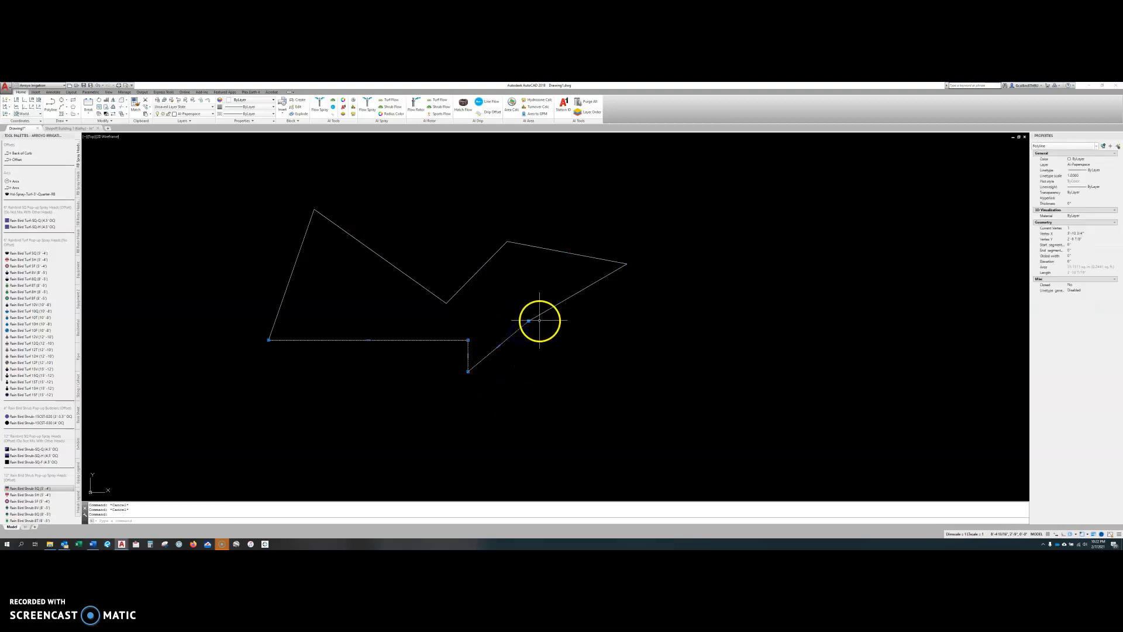
{"action": "left_click", "coordinate": [530, 320]}
{"action": "key", "text": "Escape"}
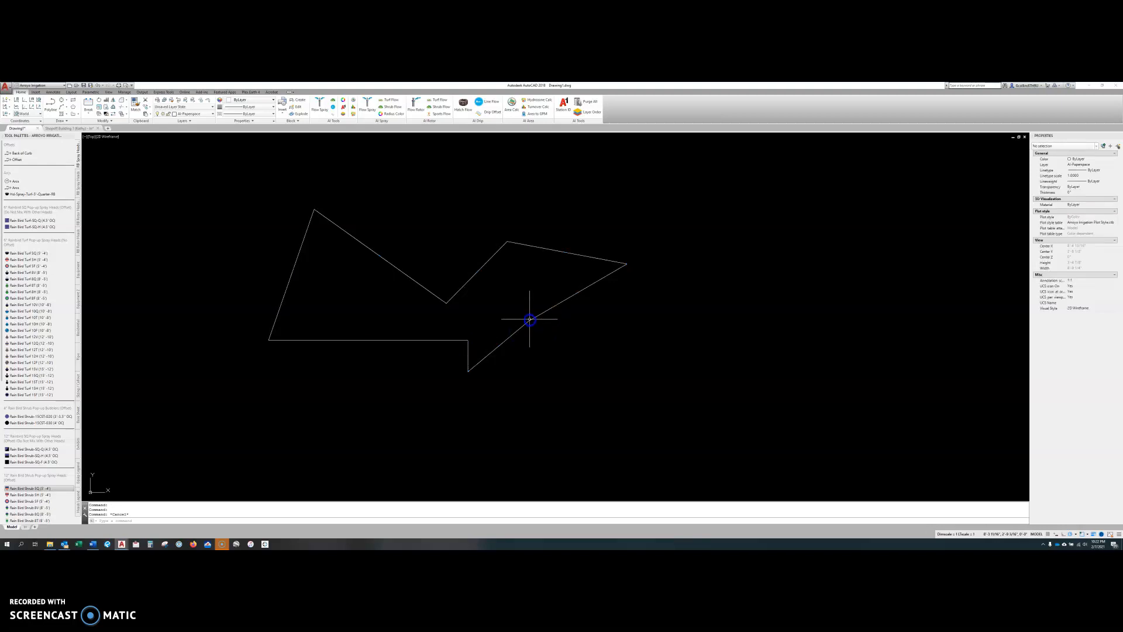
Join the half-arrow polyline and the zigzag polyline, and select the outline to check its Closed property
{"action": "type", "text": "J"}
{"action": "key", "text": "Return"}
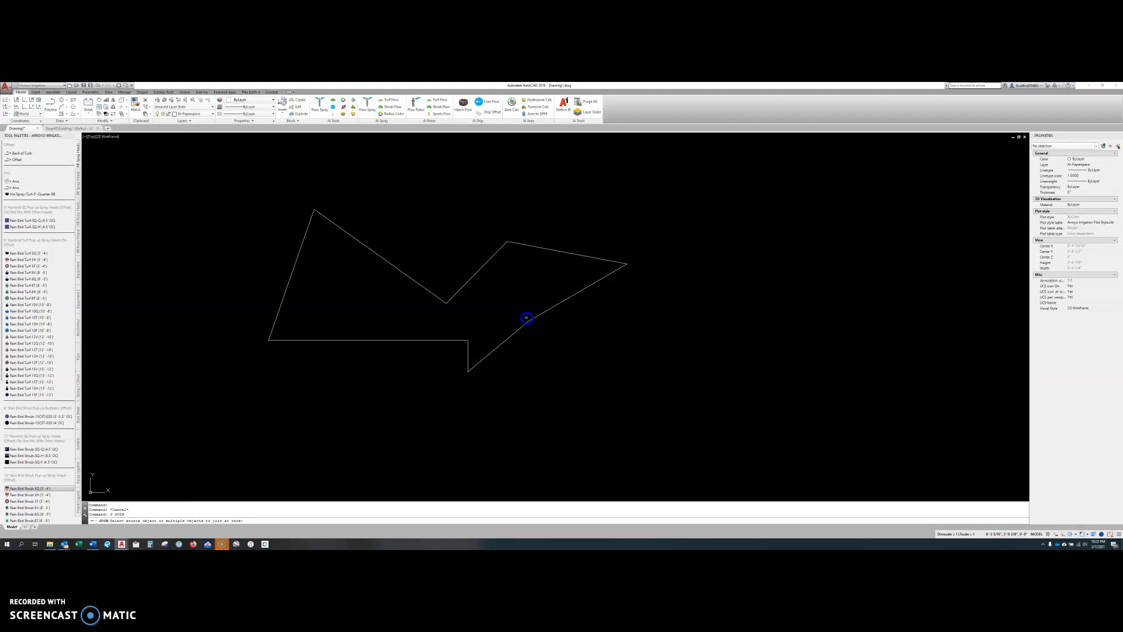
{"action": "left_click", "coordinate": [523, 325]}
{"action": "left_click", "coordinate": [542, 315]}
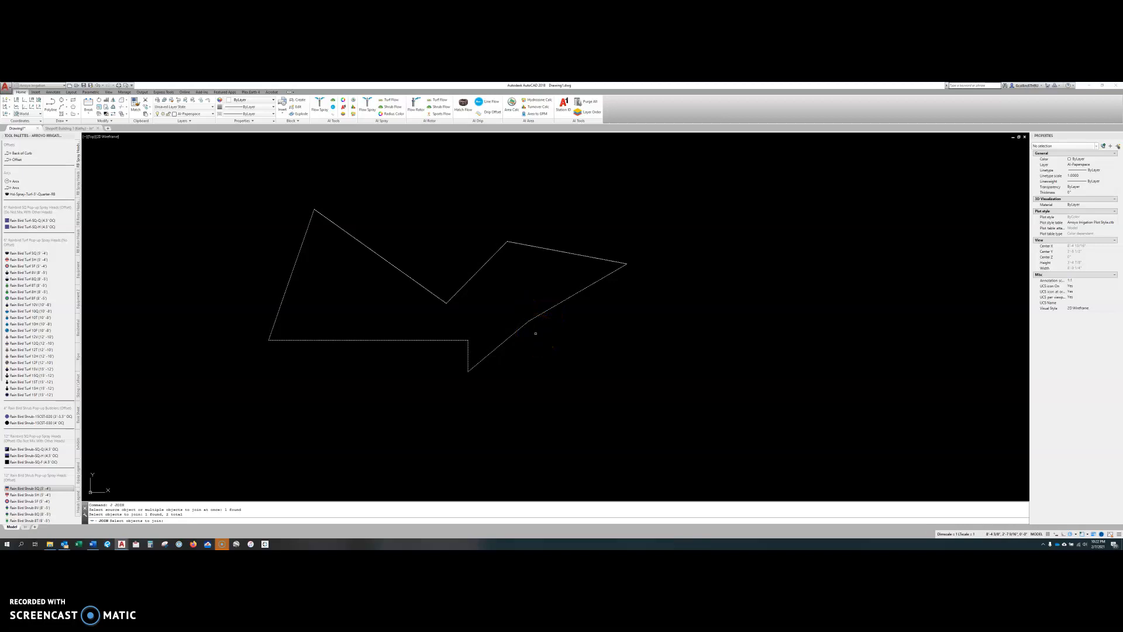
{"action": "key", "text": "Return"}
{"action": "left_click", "coordinate": [526, 321]}
{"action": "left_click", "coordinate": [602, 366]}
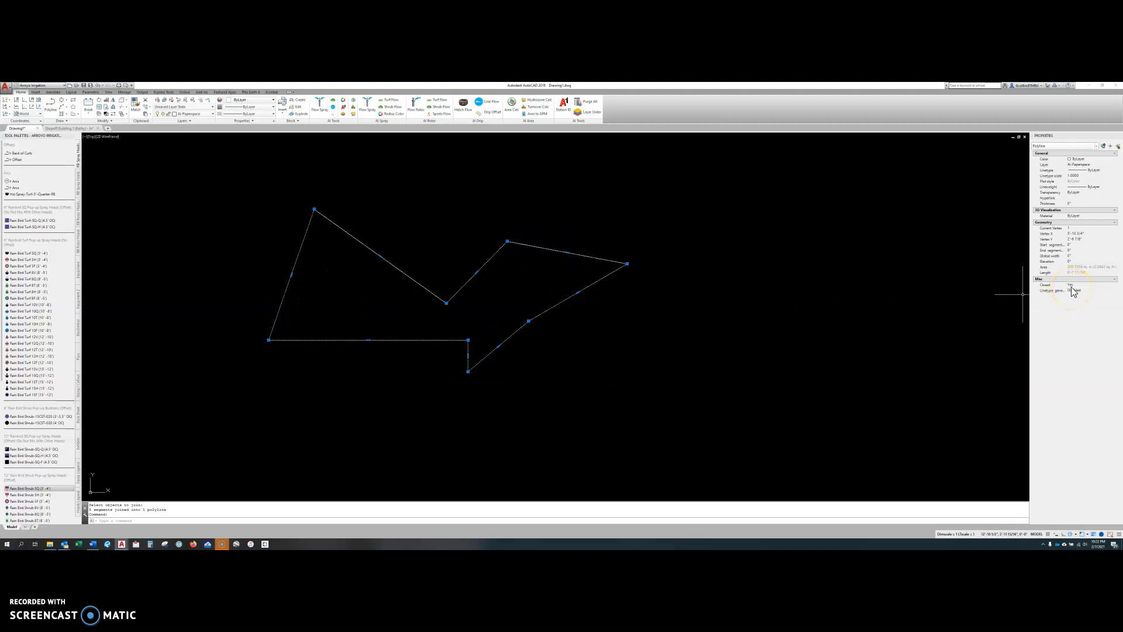
Delete the joined zigzag outline
{"action": "left_click", "coordinate": [410, 272]}
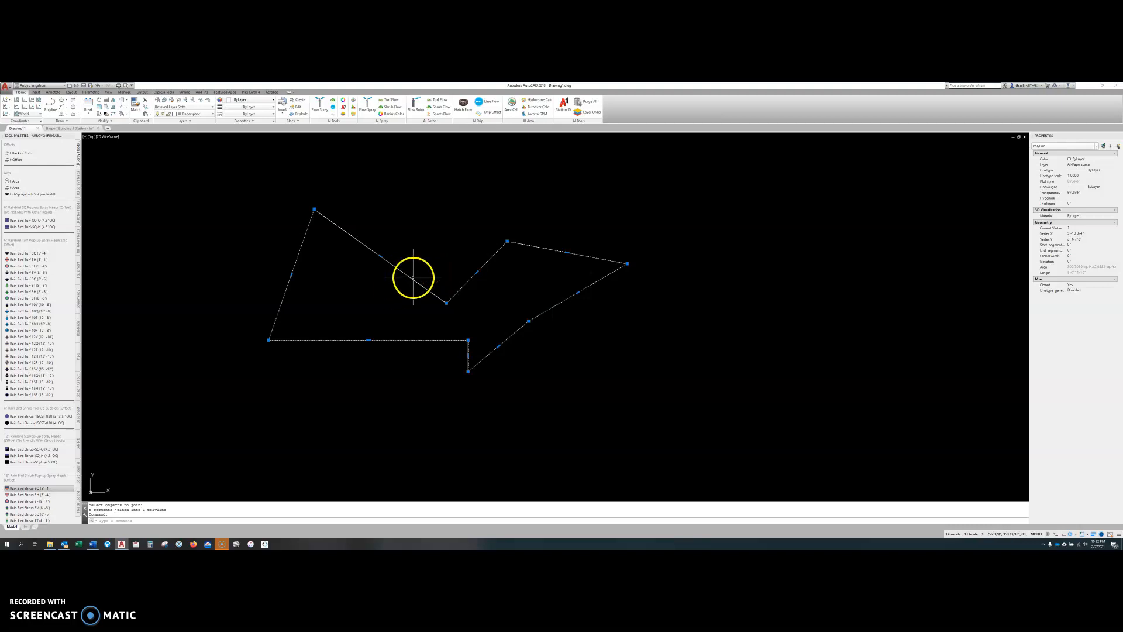
{"action": "left_click_drag", "start_coordinate": [408, 287], "coordinate": [347, 237]}
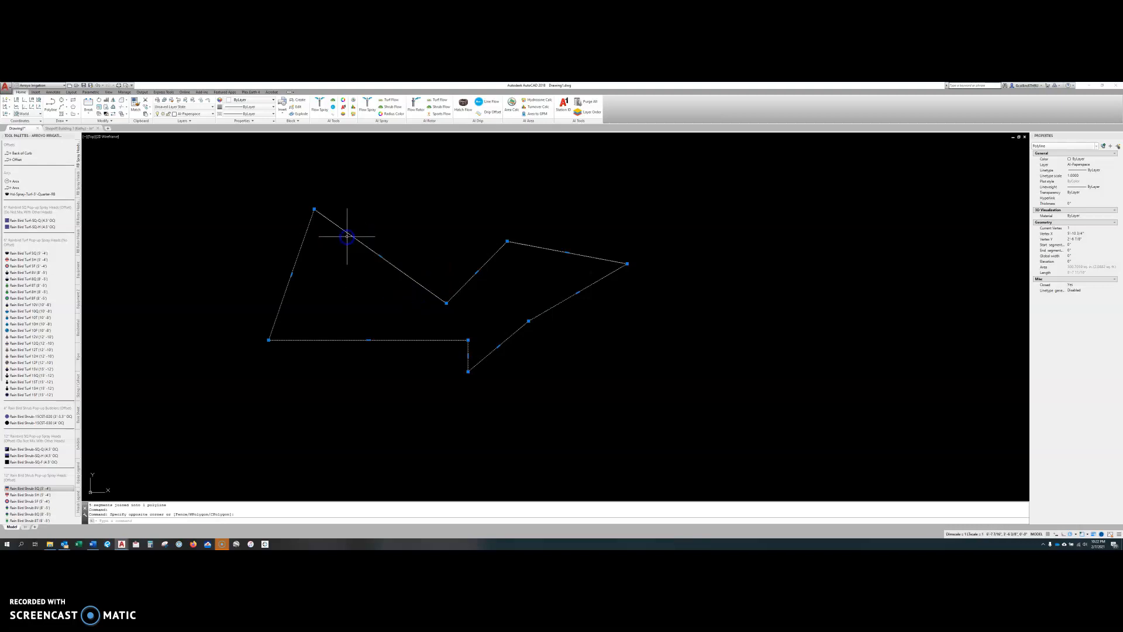
{"action": "key", "text": "Delete"}
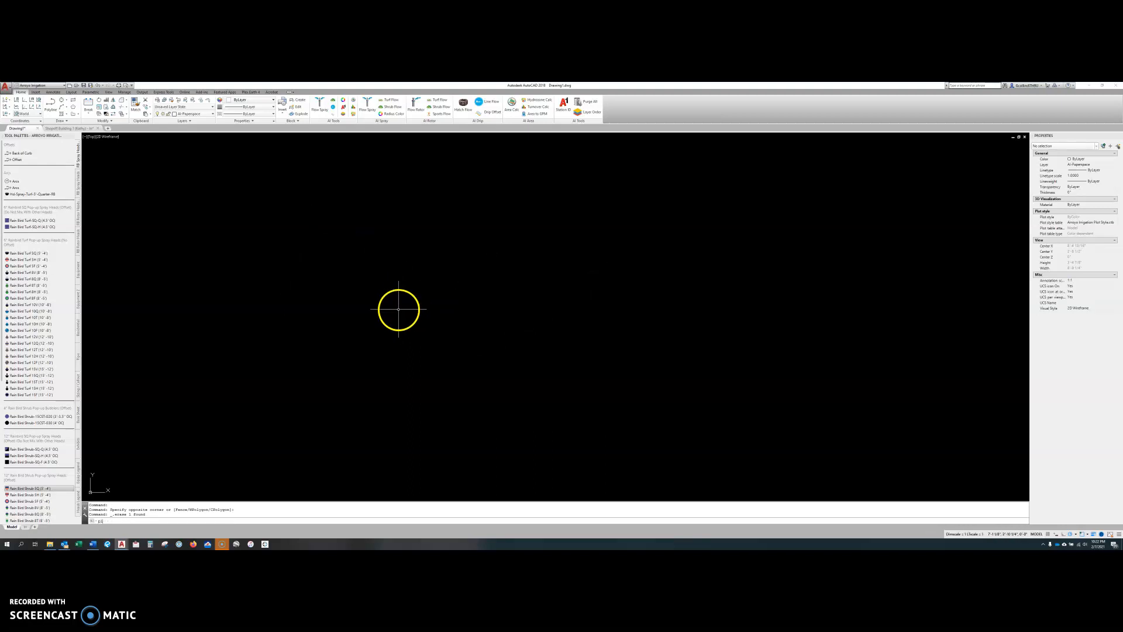
Draw a new half-arrow polyline with a horizontal shaft running right, a short vertical drop, and a diagonal rising to the tip
{"action": "key", "text": "Return"}
{"action": "left_click", "coordinate": [331, 334]}
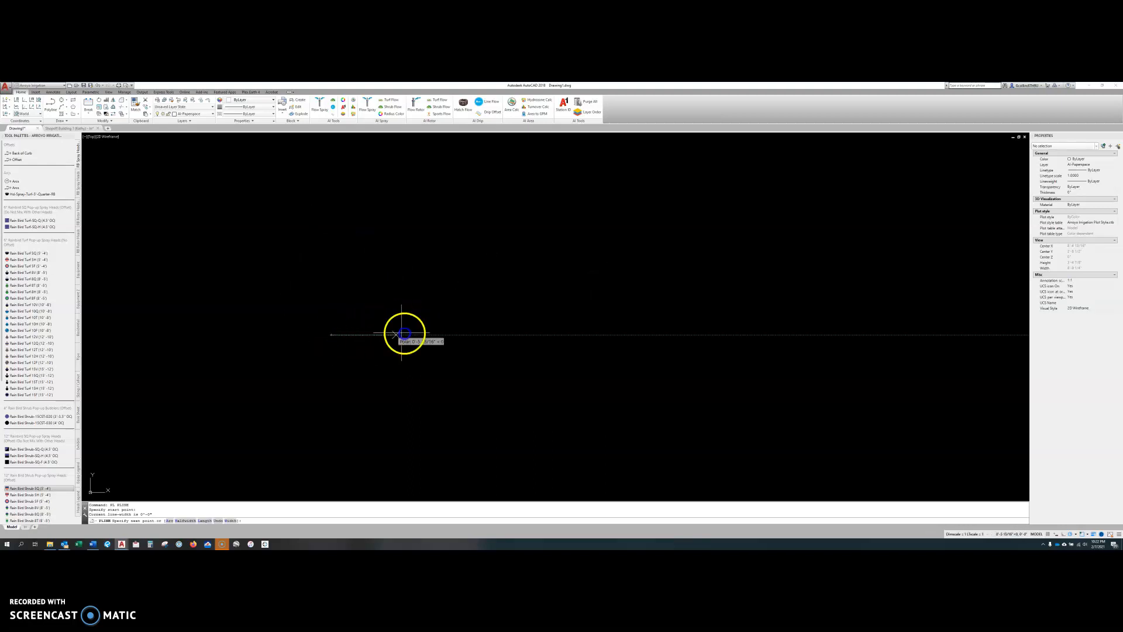
{"action": "left_click", "coordinate": [466, 334]}
{"action": "left_click", "coordinate": [468, 358]}
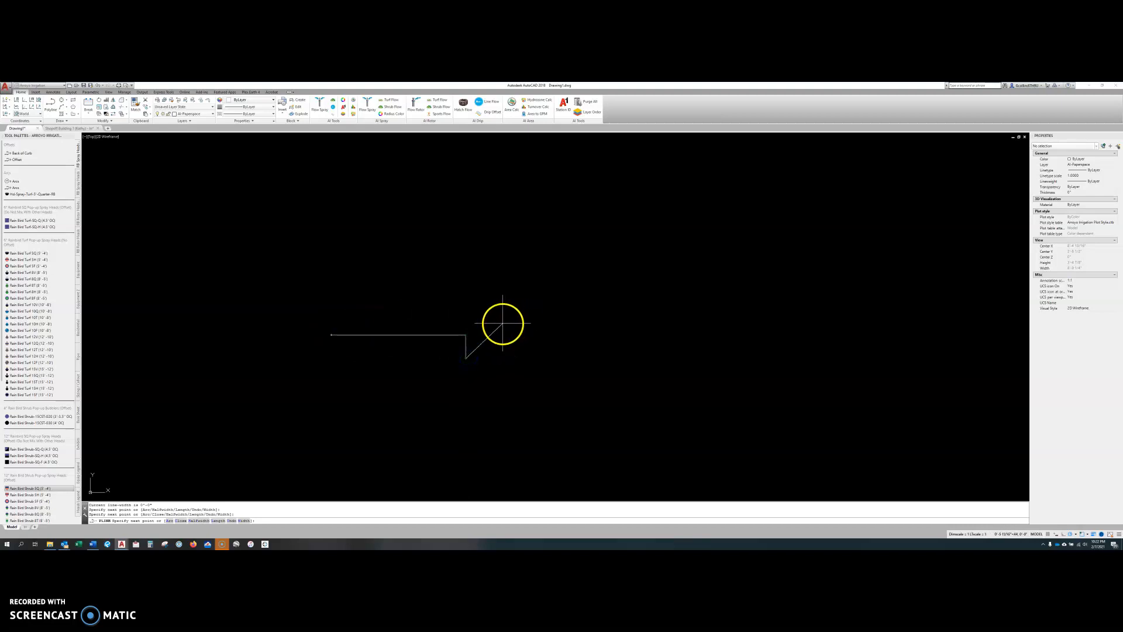
{"action": "left_click", "coordinate": [503, 322]}
{"action": "key", "text": "Escape"}
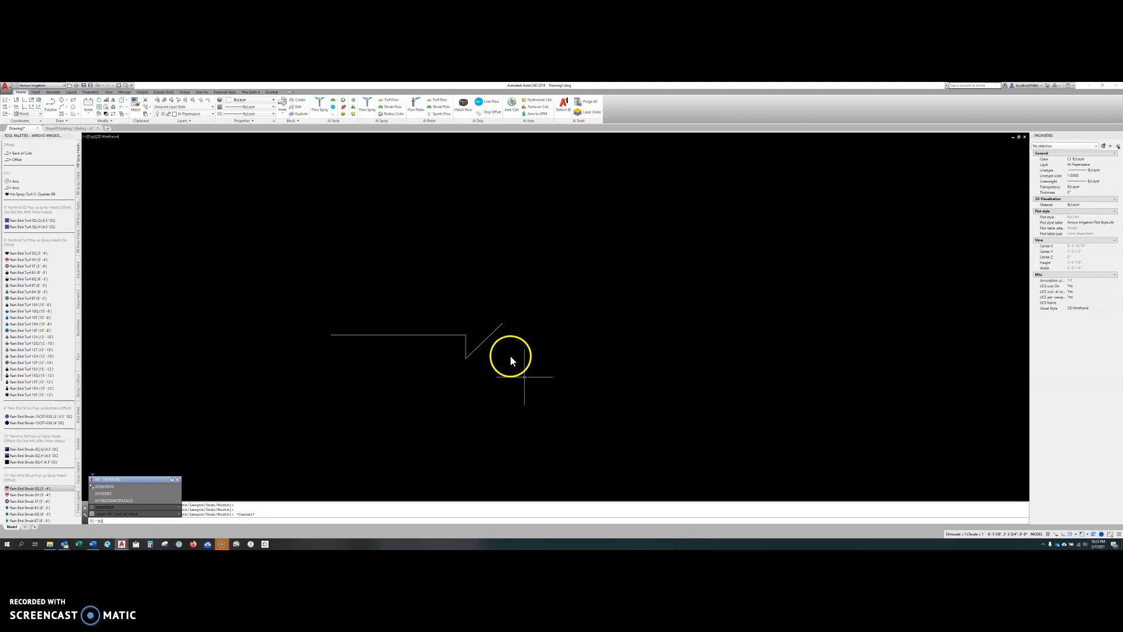
Mirror the half-arrow about a horizontal line through its tip, keeping the original half
{"action": "key", "text": "Return"}
{"action": "left_click", "coordinate": [500, 325]}
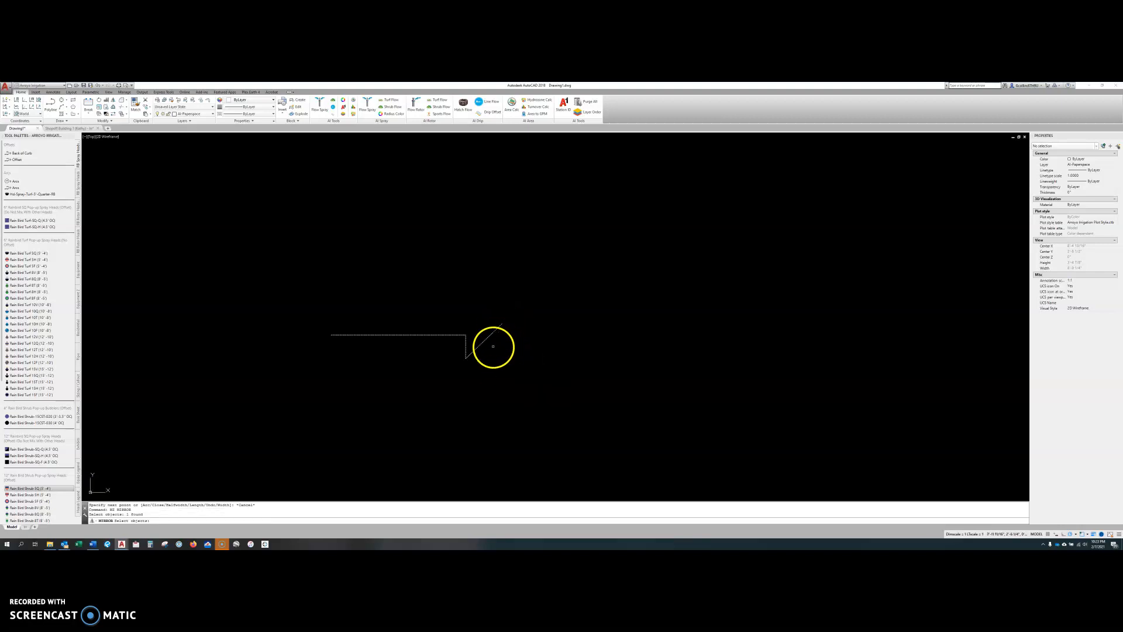
{"action": "key", "text": "Return"}
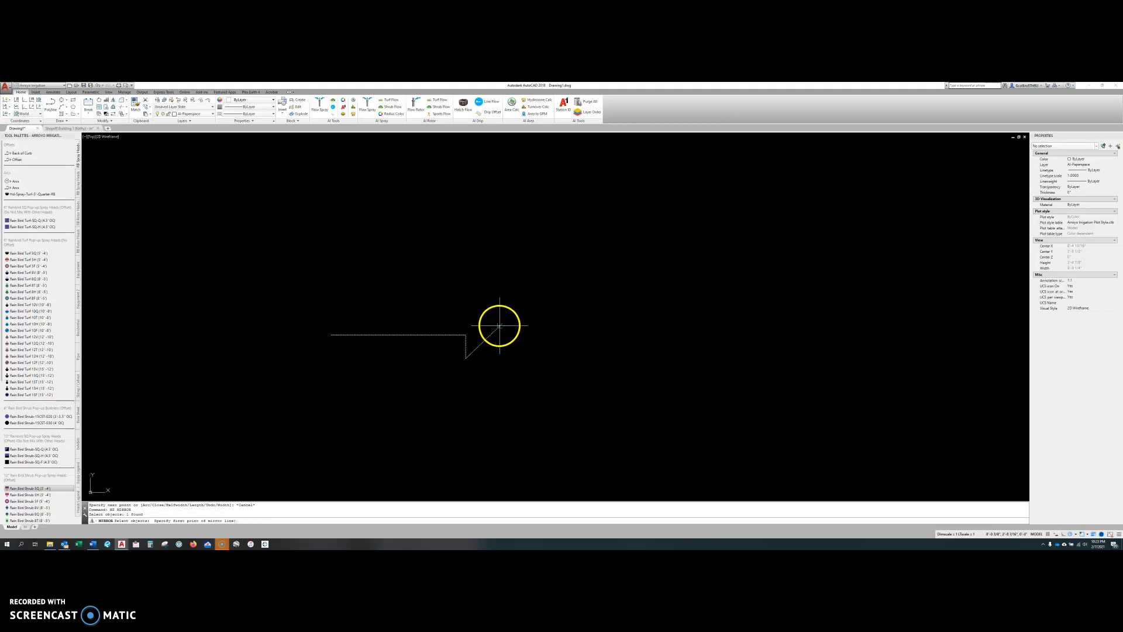
{"action": "left_click", "coordinate": [502, 323]}
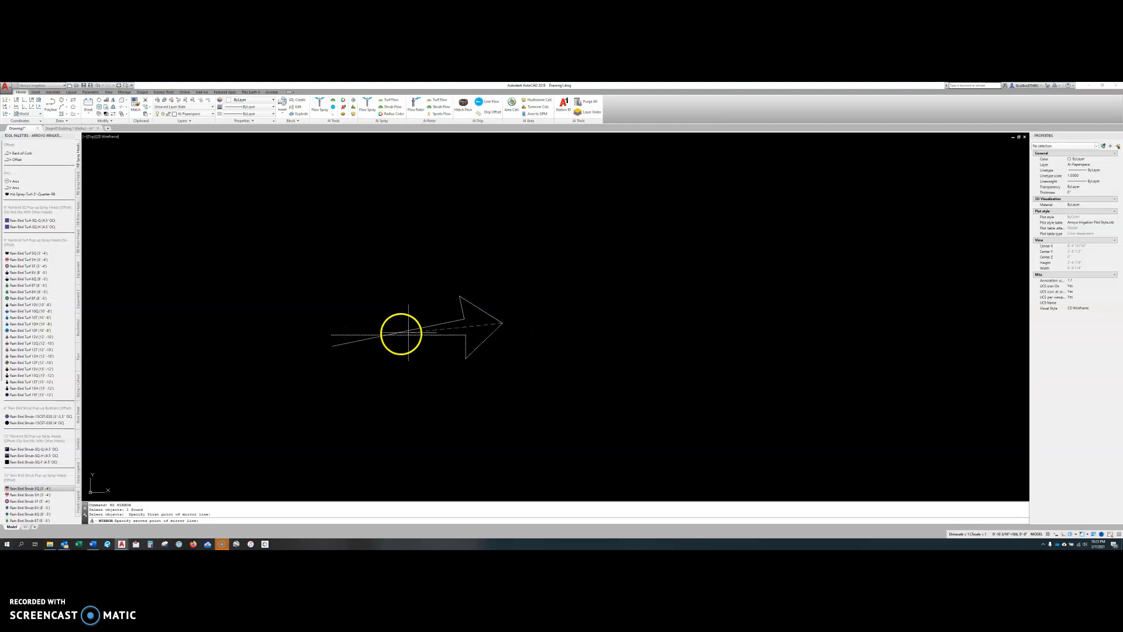
{"action": "left_click", "coordinate": [298, 323]}
{"action": "key", "text": "Return"}
Select the two arrow halves at the head to examine whether they are separate objects
{"action": "left_click", "coordinate": [521, 331]}
{"action": "left_click", "coordinate": [487, 303]}
{"action": "key", "text": "Escape"}
{"action": "left_click", "coordinate": [493, 333]}
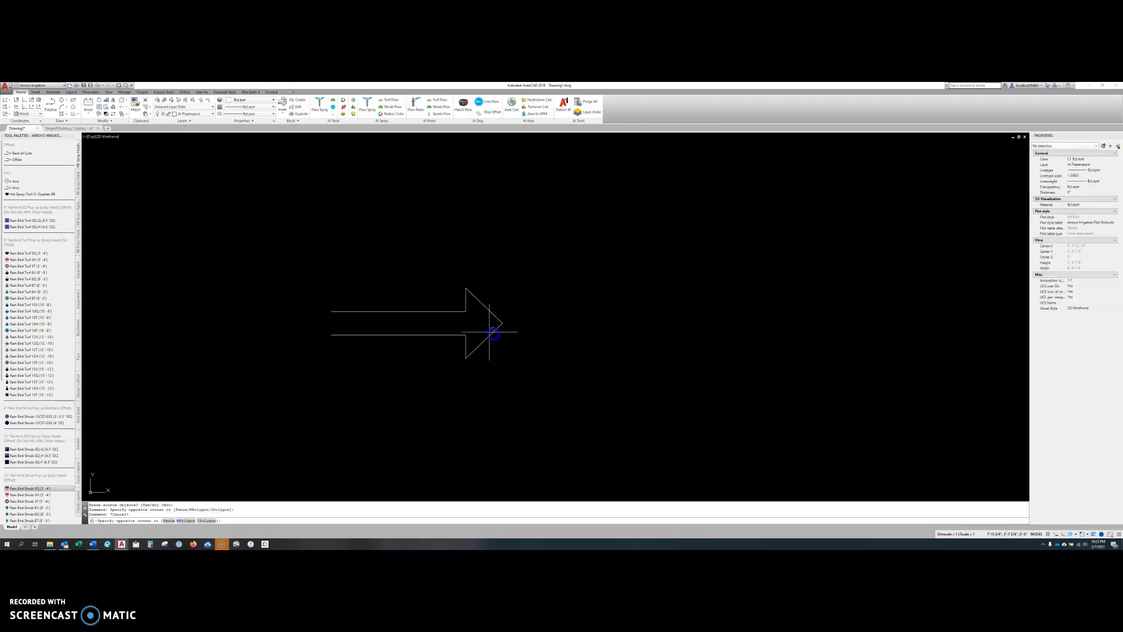
{"action": "left_click", "coordinate": [489, 329]}
{"action": "key", "text": "Escape"}
{"action": "left_click", "coordinate": [489, 309]}
{"action": "key", "text": "Escape"}
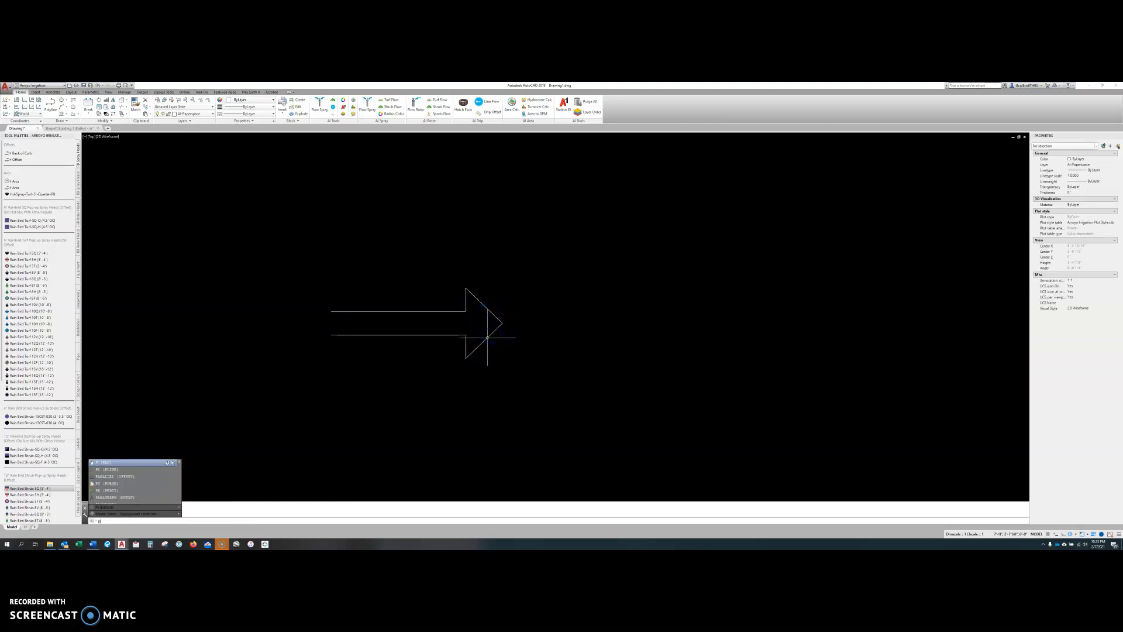
Join the two arrow halves into one polyline using Polyline Edit's Multiple option and the default fuzz distance, and check it by selecting it
{"action": "type", "text": "e"}
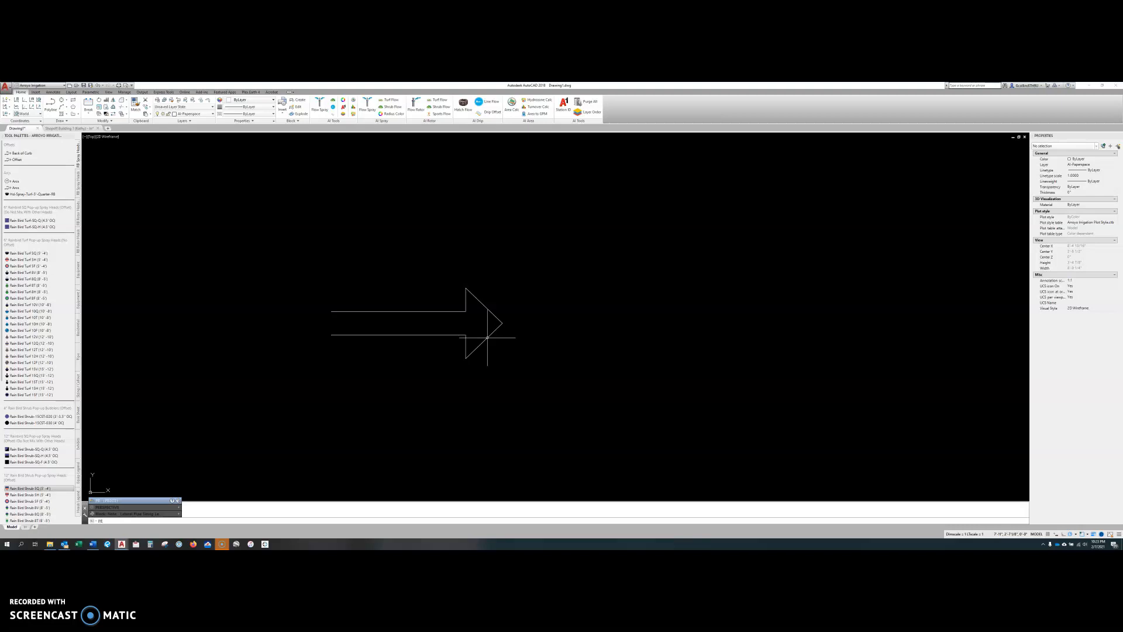
{"action": "key", "text": "Return"}
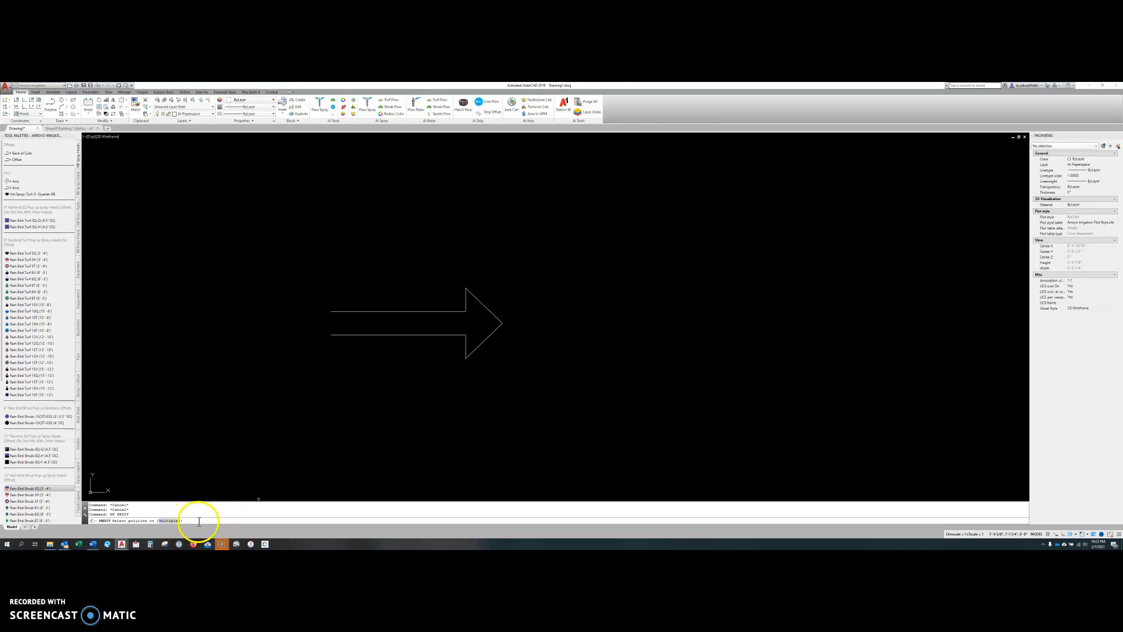
{"action": "left_click", "coordinate": [168, 521]}
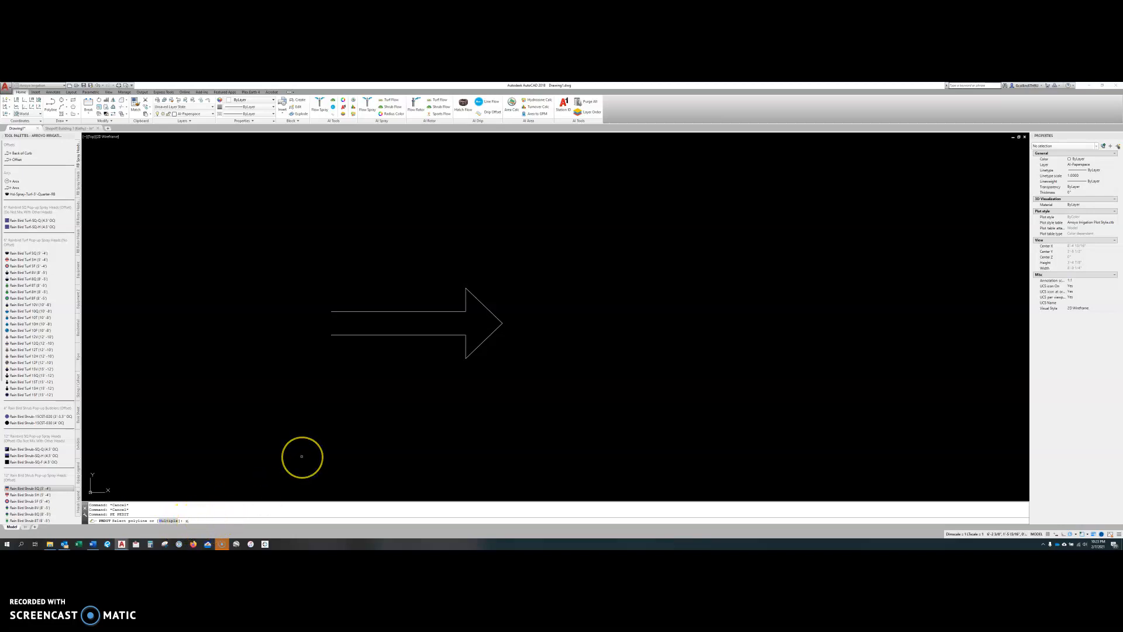
{"action": "left_click", "coordinate": [466, 335]}
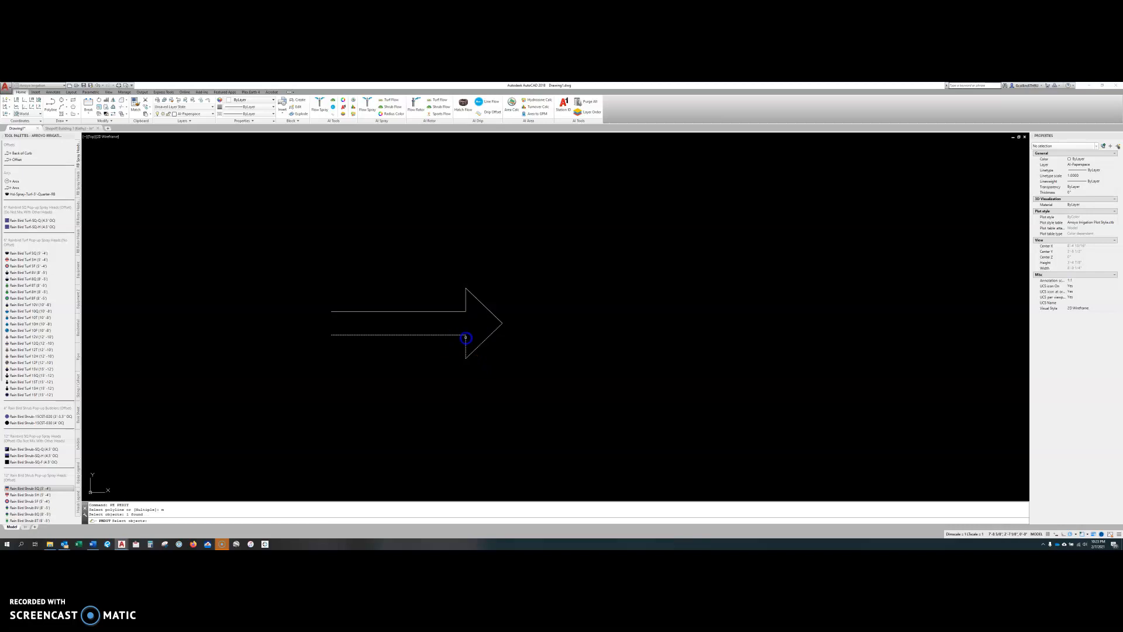
{"action": "left_click", "coordinate": [488, 311]}
{"action": "key", "text": "Return"}
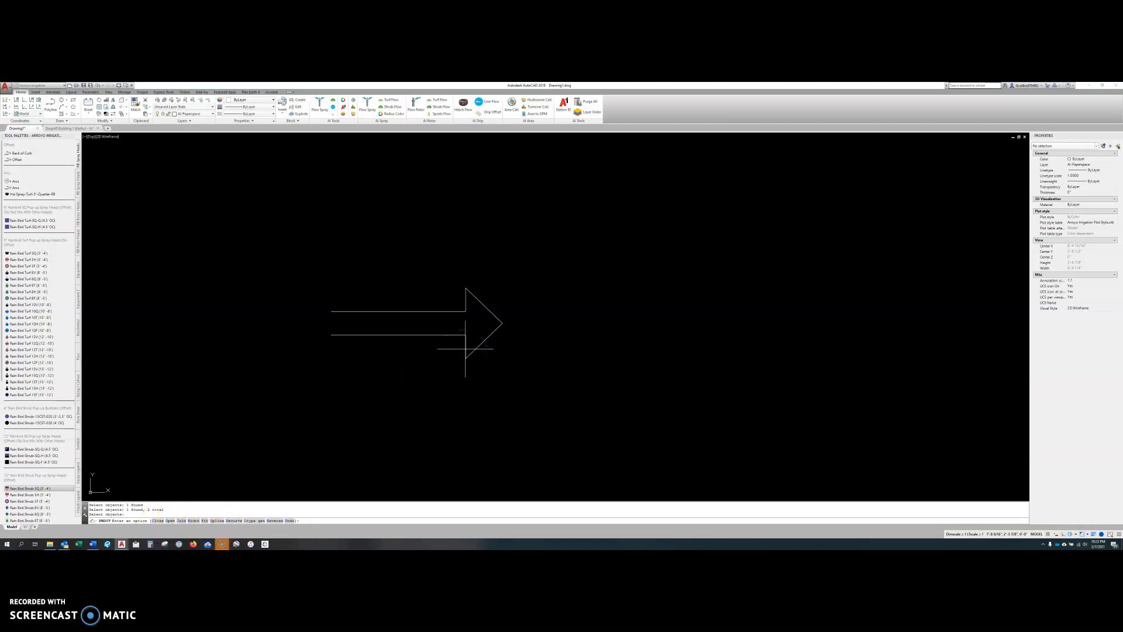
{"action": "key", "text": "Return"}
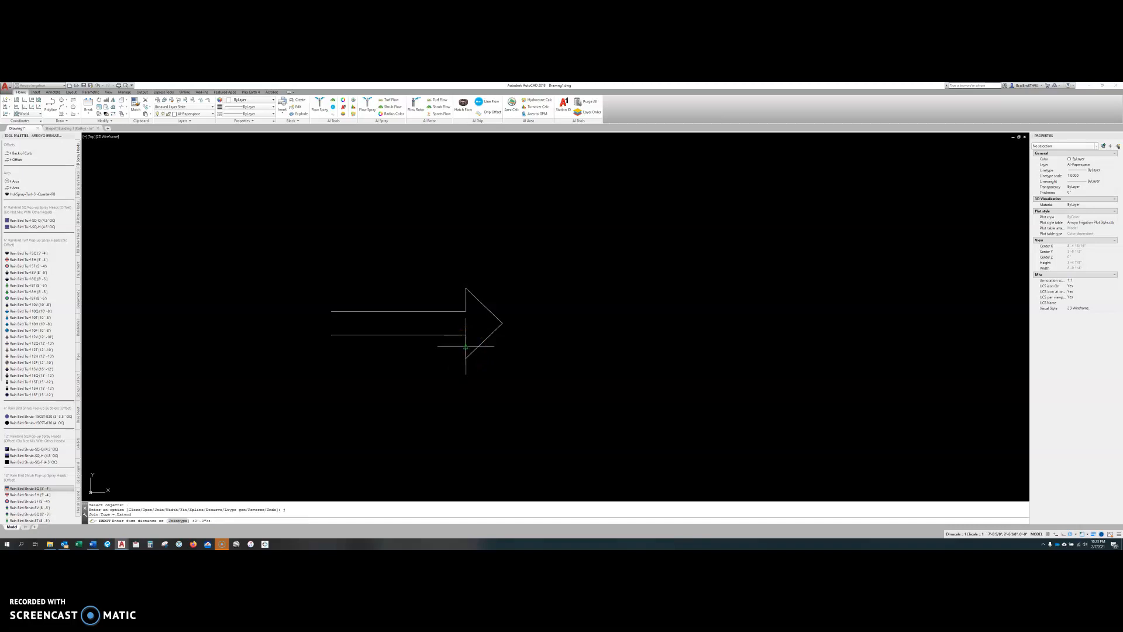
{"action": "key", "text": "Return"}
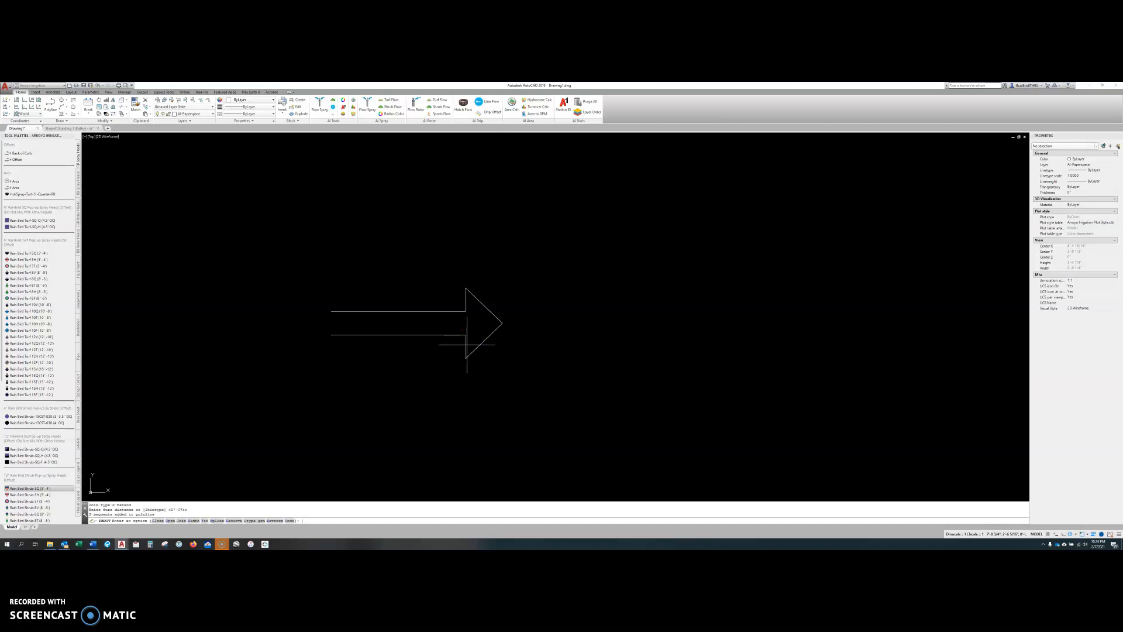
{"action": "key", "text": "Return"}
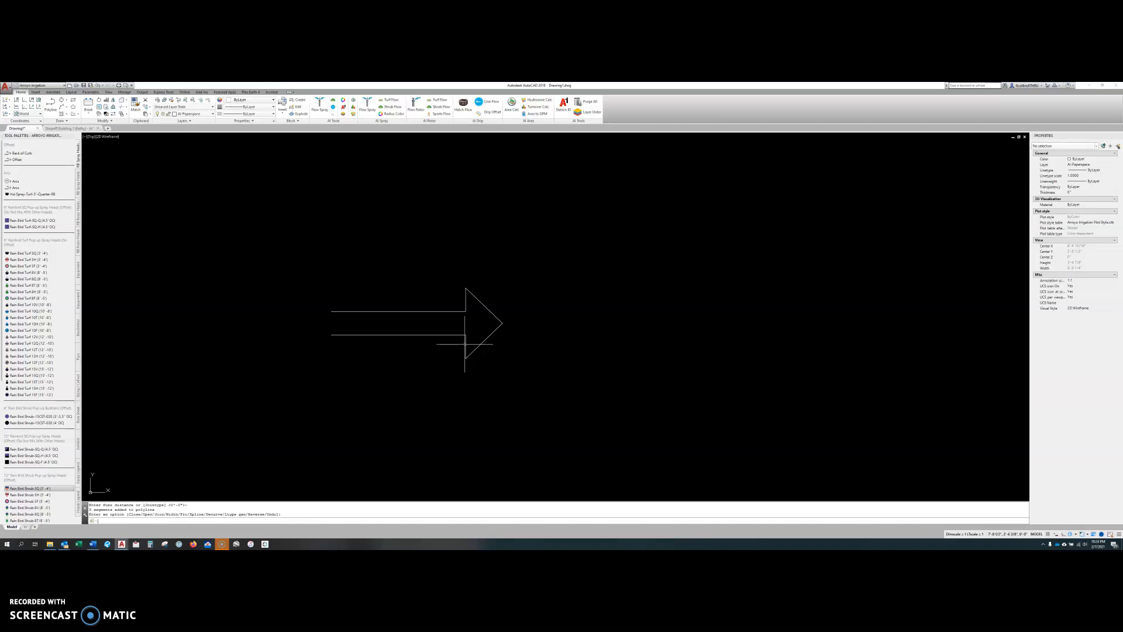
{"action": "left_click", "coordinate": [466, 345]}
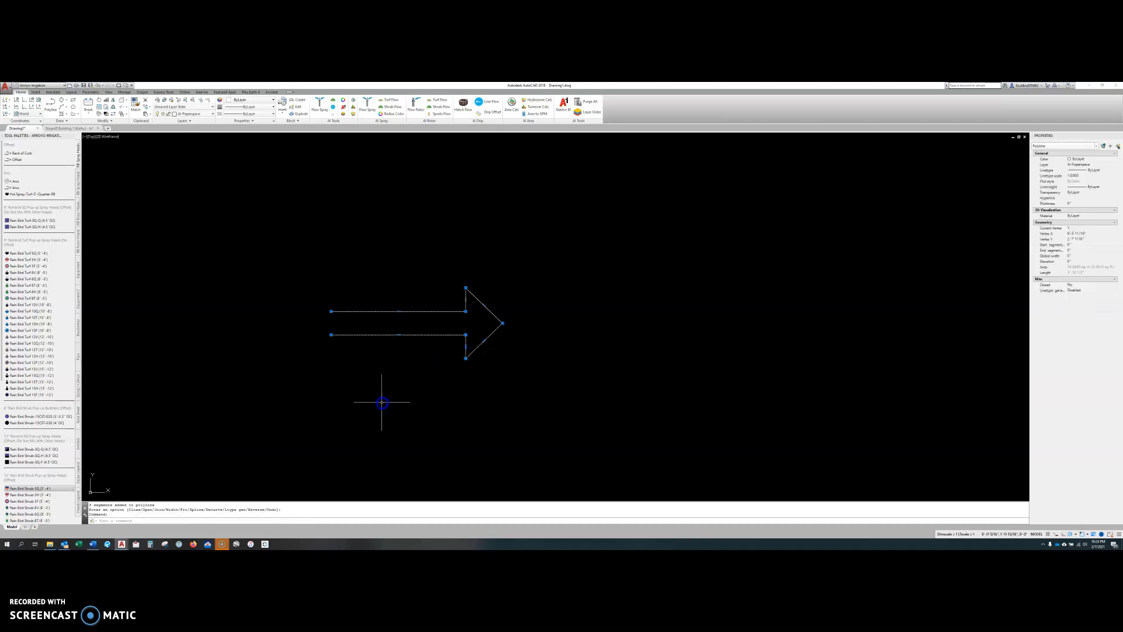
{"action": "key", "text": "Escape"}
{"action": "left_click", "coordinate": [392, 334]}
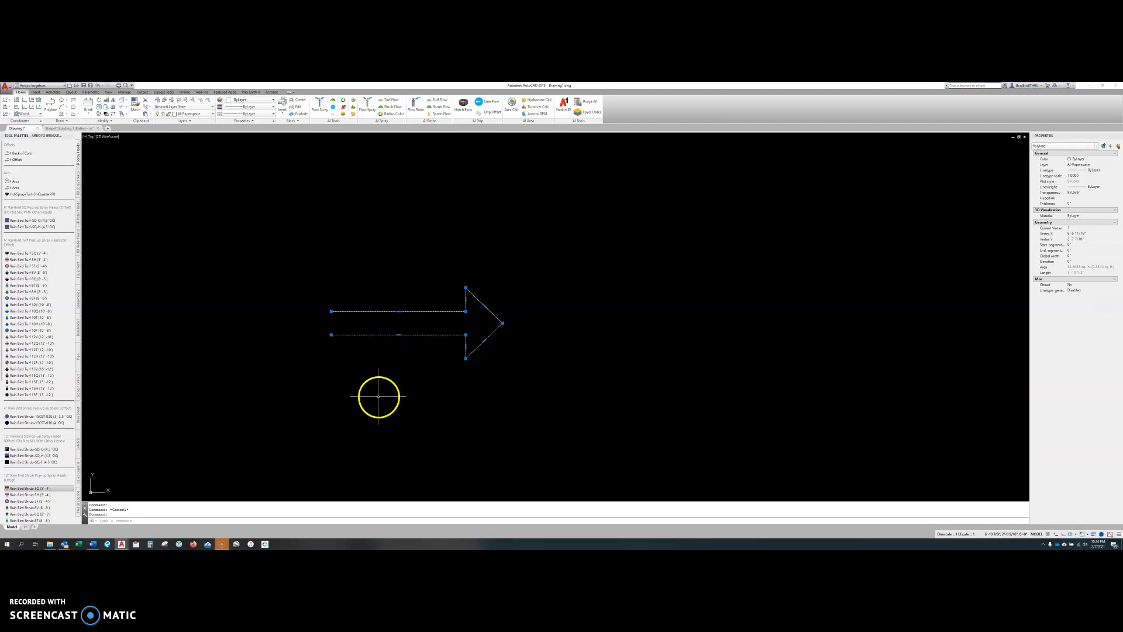
{"action": "key", "text": "Escape"}
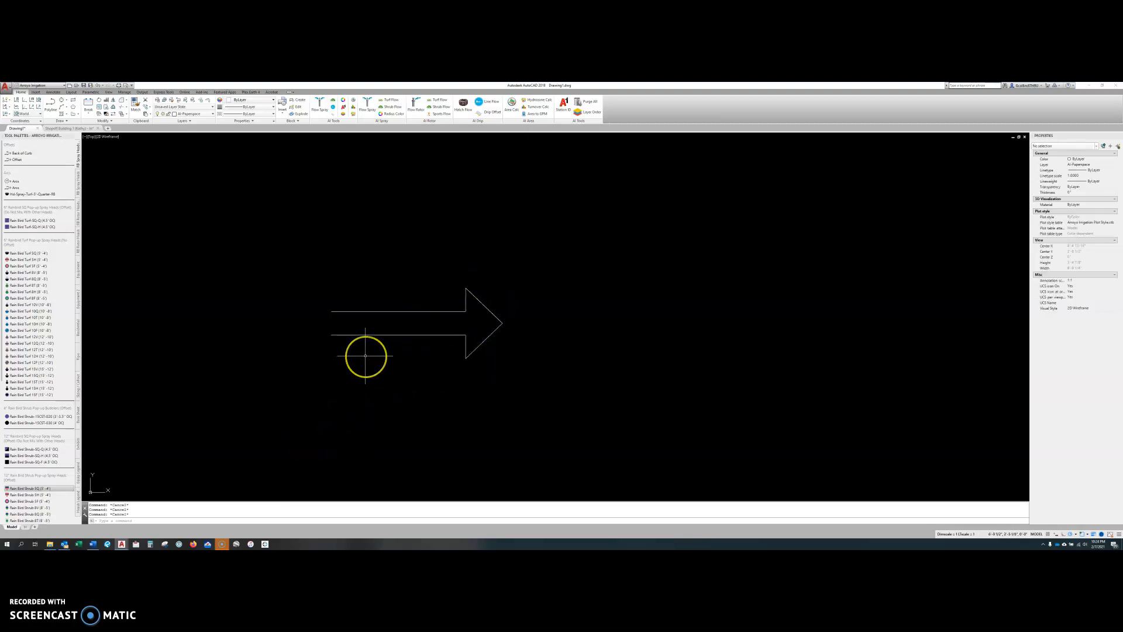
Close the arrow's open tail with Polyline Edit's Close option and select the outline to check it
{"action": "type", "text": "pe"}
{"action": "key", "text": "Return"}
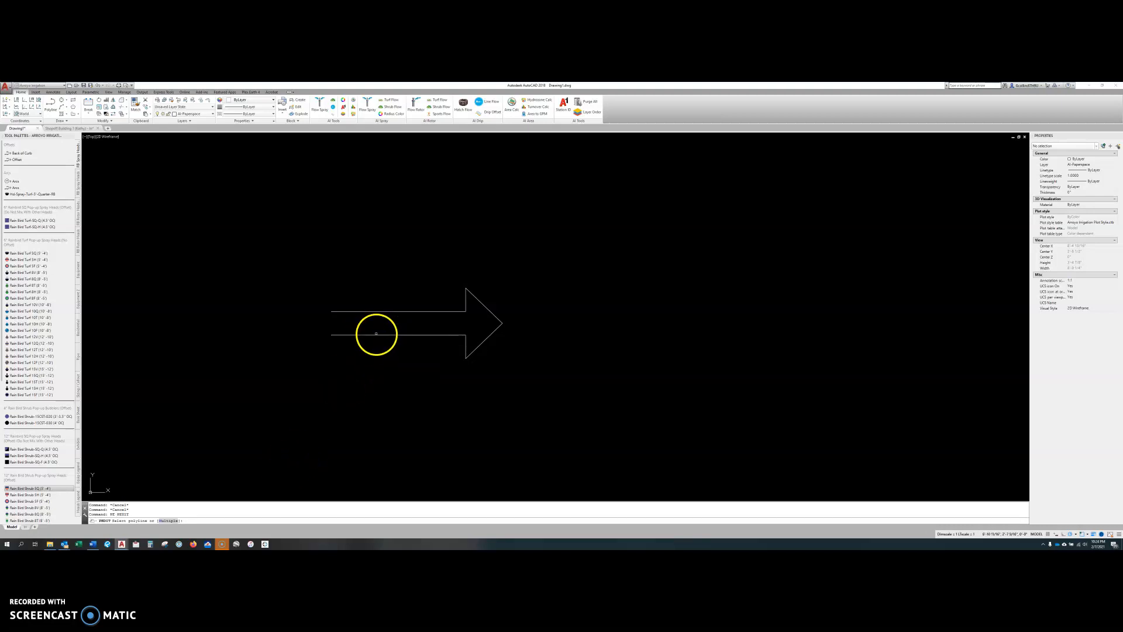
{"action": "left_click", "coordinate": [375, 335]}
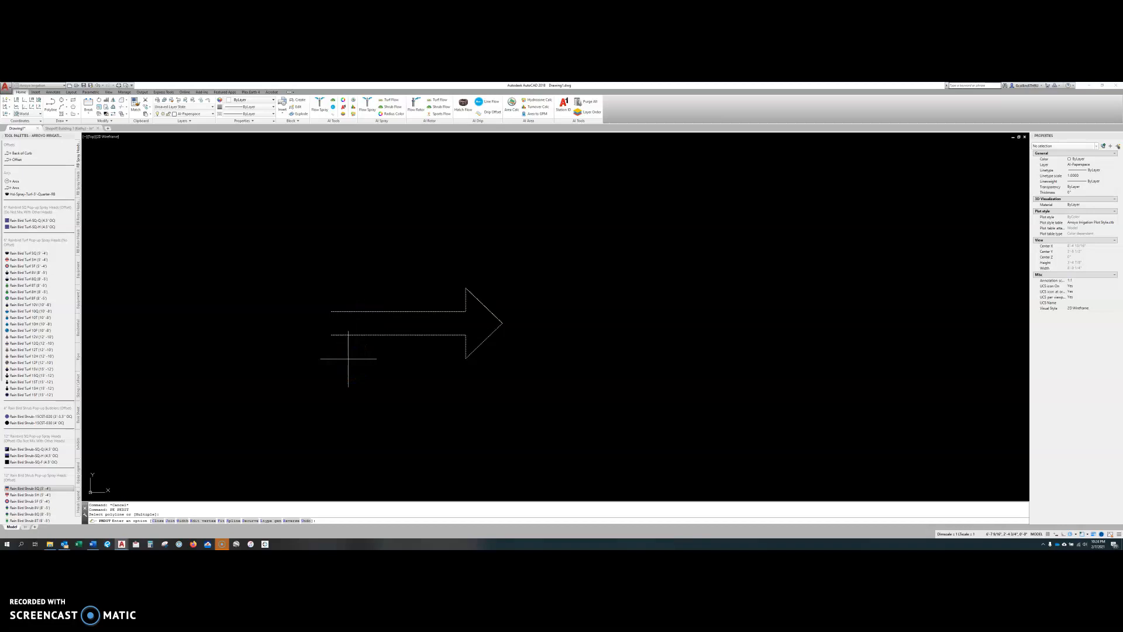
{"action": "type", "text": "c"}
{"action": "key", "text": "Return"}
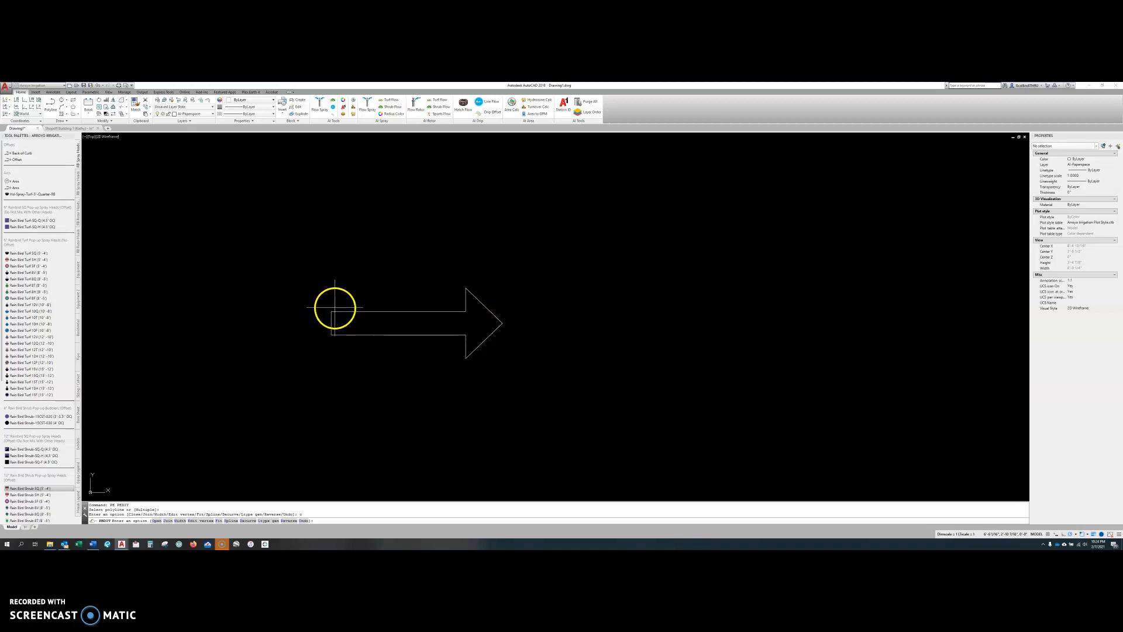
{"action": "key", "text": "Return"}
{"action": "left_click", "coordinate": [336, 338]}
{"action": "left_click", "coordinate": [335, 331]}
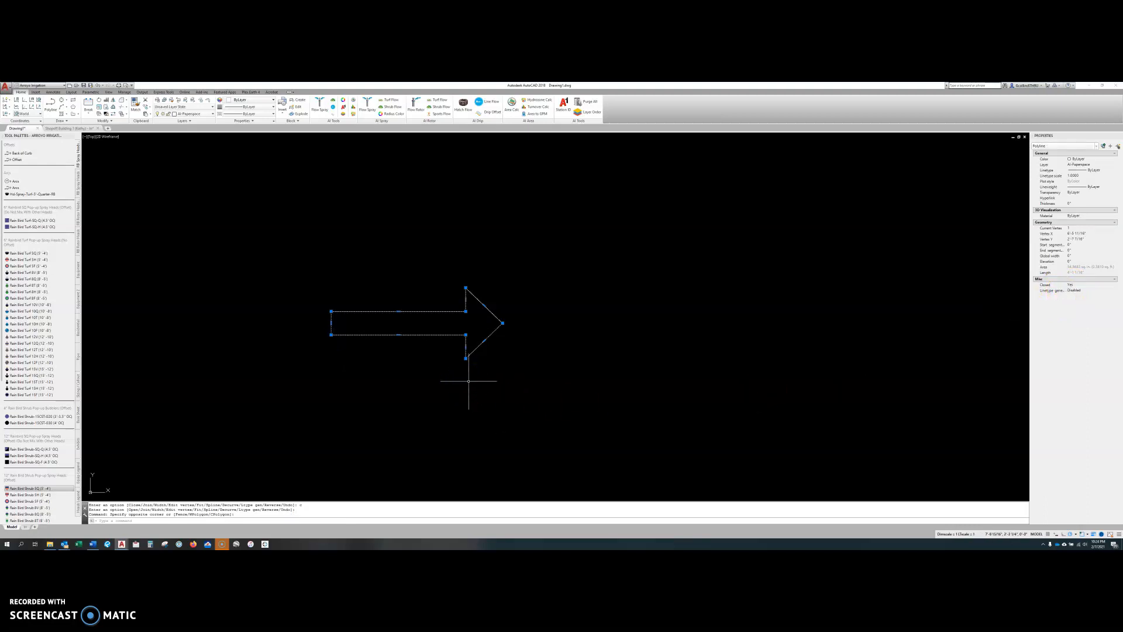
{"action": "key", "text": "Escape"}
{"action": "key", "text": "Escape"}
{"action": "key", "text": "Escape"}
{"action": "middle_click_drag", "start_coordinate": [475, 355], "coordinate": [461, 394]}
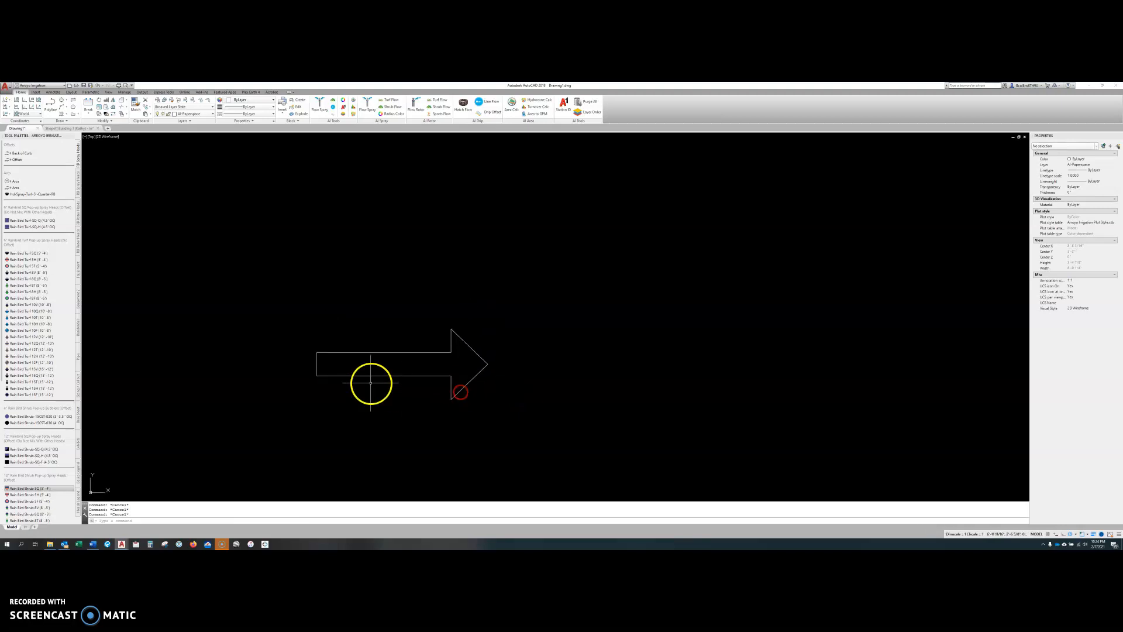
Cancel the Break command and undo the closing of the arrow polyline
{"action": "type", "text": "br"}
{"action": "key", "text": "Return"}
{"action": "key", "text": "Escape"}
{"action": "key", "text": "ctrl+z"}
{"action": "key", "text": "ctrl+z"}
{"action": "key", "text": "ctrl+z"}
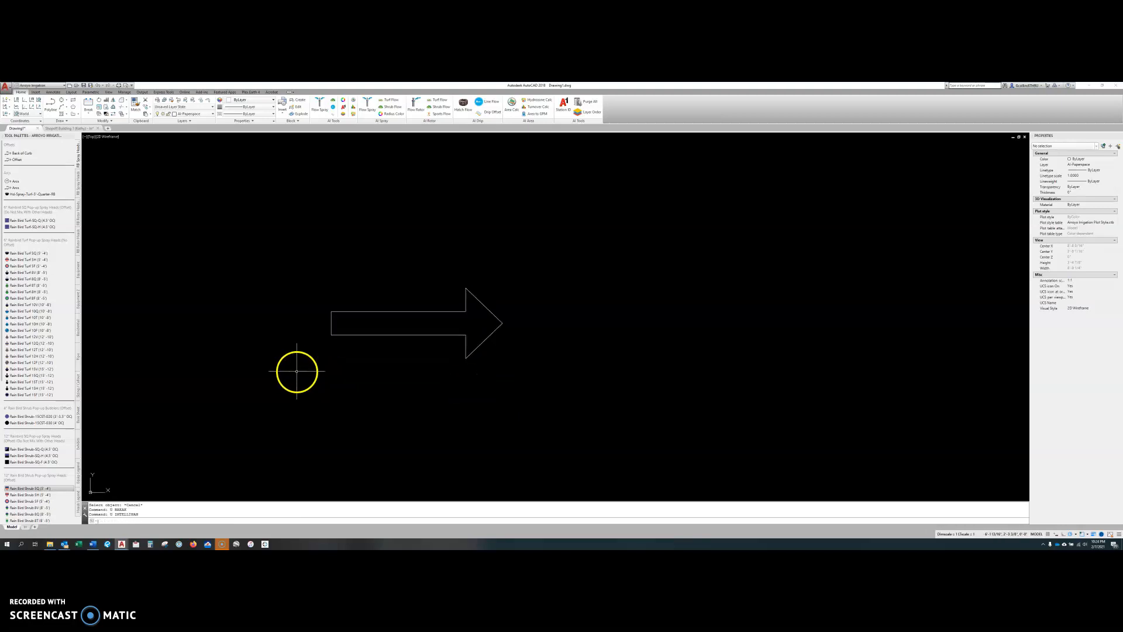
Close the open tail of the arrow polyline by setting its Closed property to Yes, and clear the selection
{"action": "left_click", "coordinate": [352, 334]}
{"action": "left_click", "coordinate": [373, 378]}
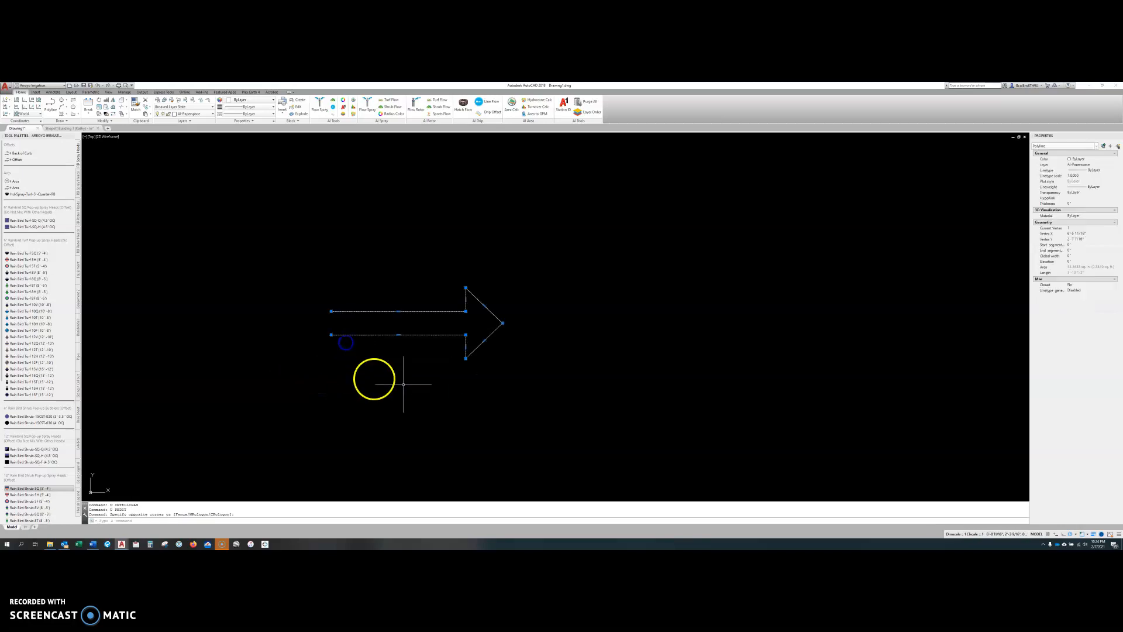
{"action": "left_click", "coordinate": [1088, 286]}
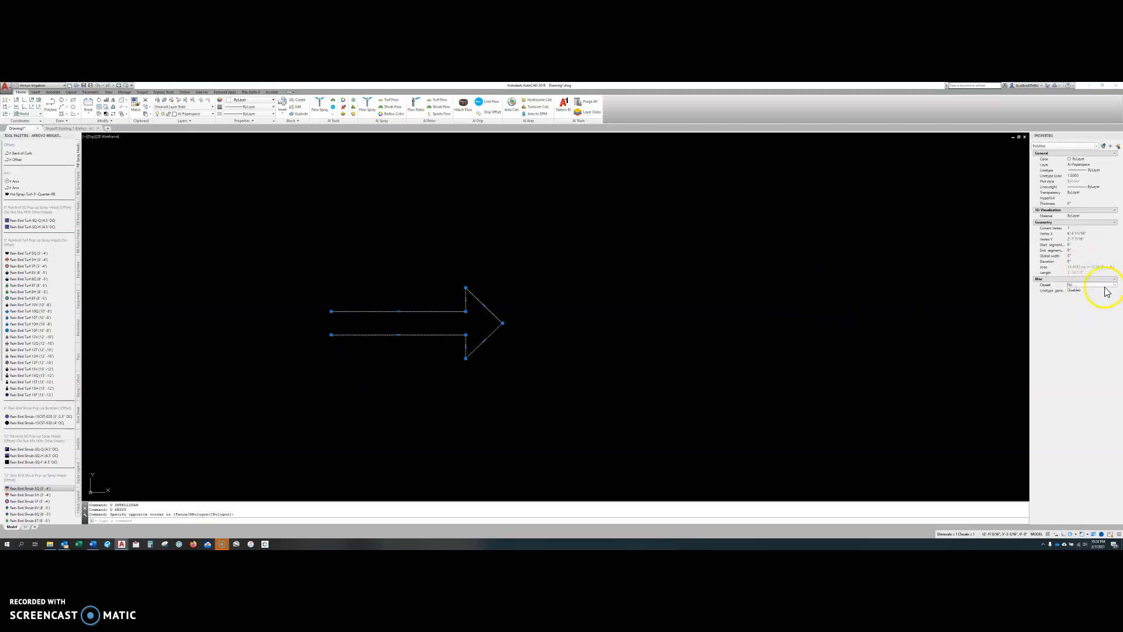
{"action": "left_click", "coordinate": [1115, 287]}
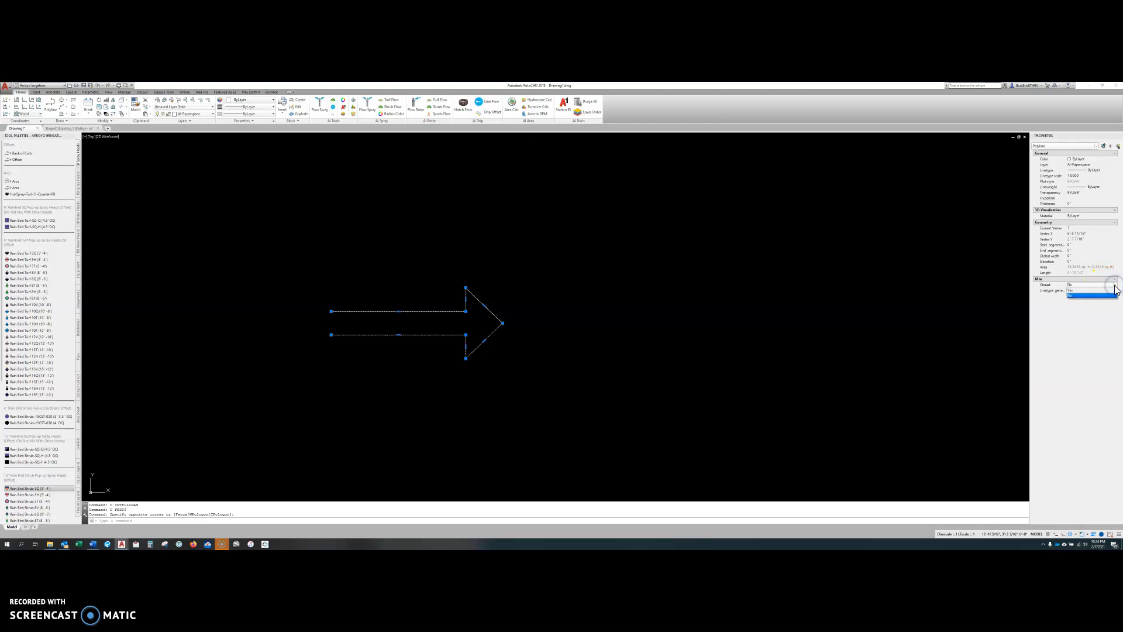
{"action": "left_click", "coordinate": [1108, 290]}
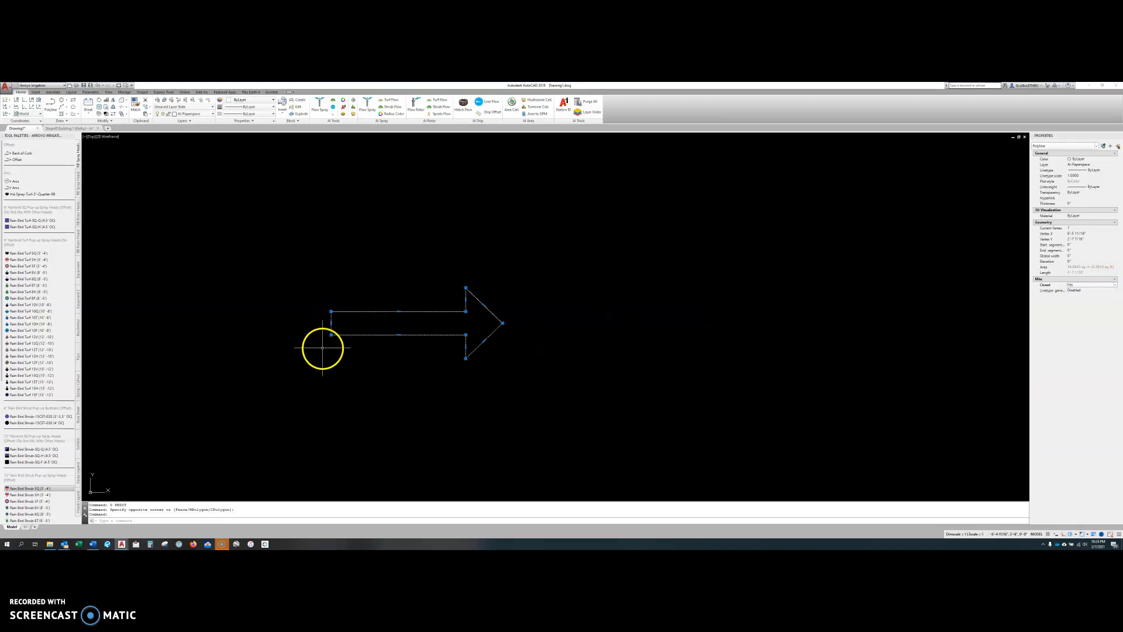
{"action": "key", "text": "Escape"}
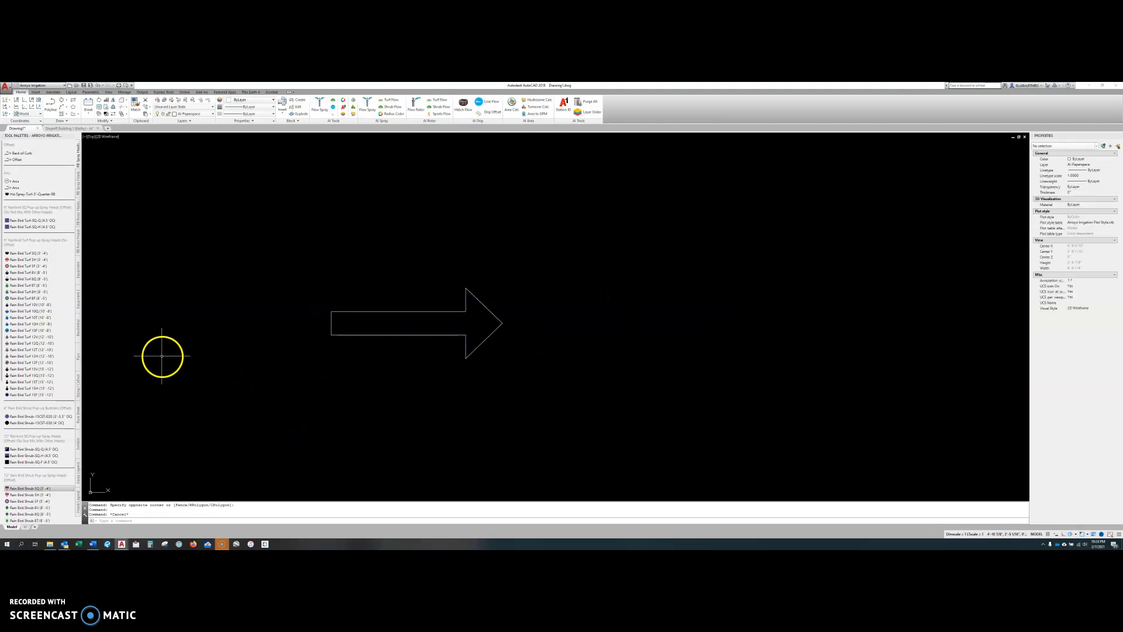